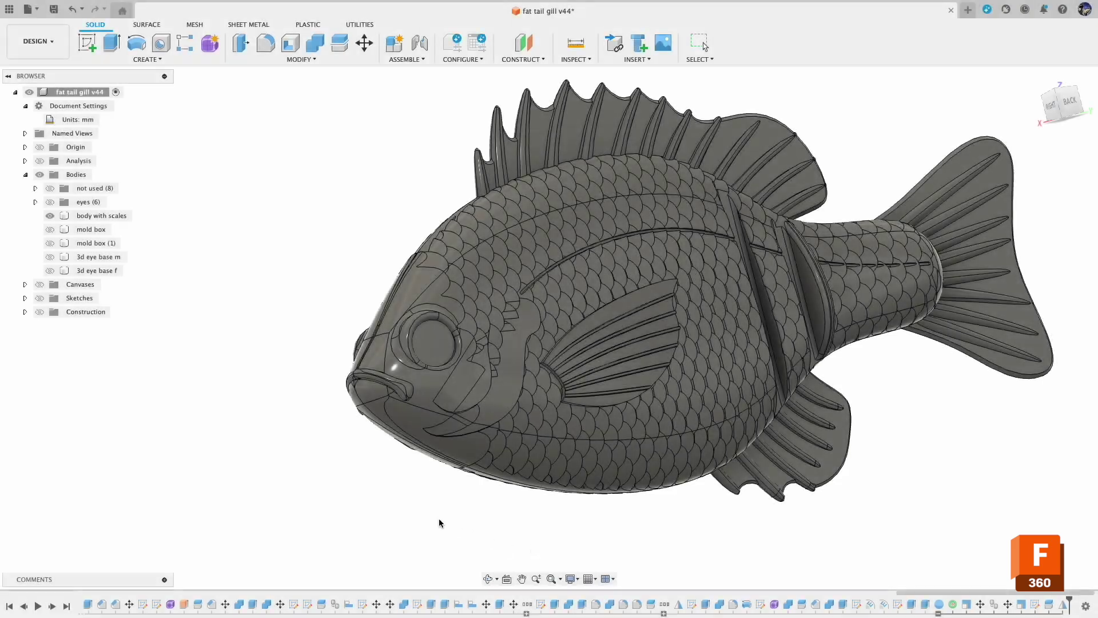
# Orbit, pan and zoom to a flat front view of the fish's eye.
pyautogui.keyDown('shift'); pyautogui.moveTo(461, 522); pyautogui.dragTo(413, 460, button='middle'); pyautogui.keyUp('shift')
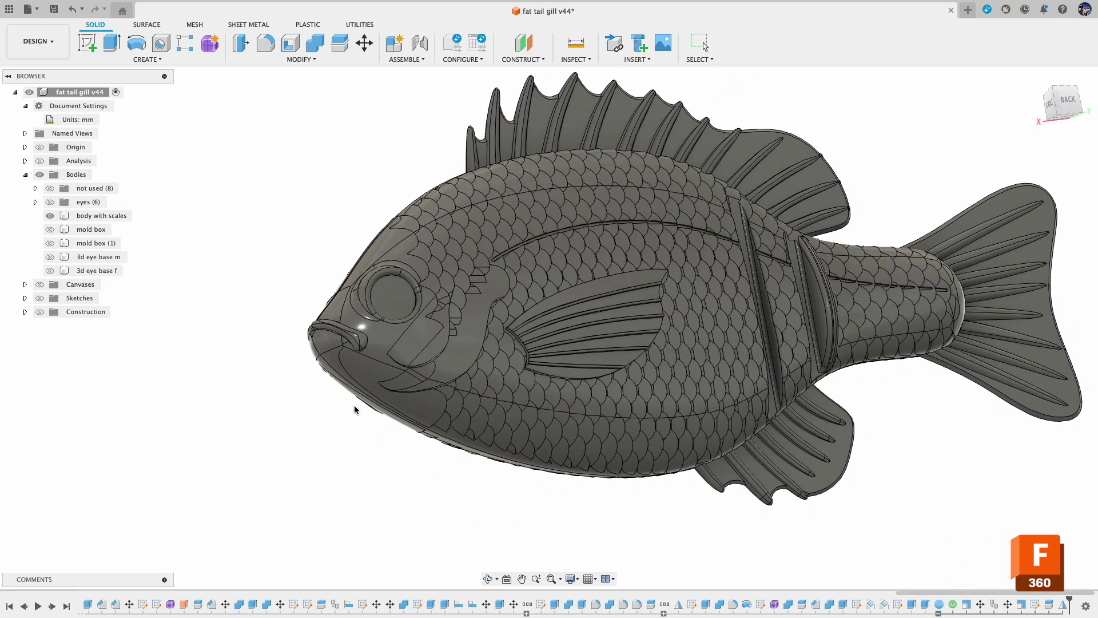
pyautogui.scroll(3, 355, 408)
pyautogui.scroll(5, 318, 367)
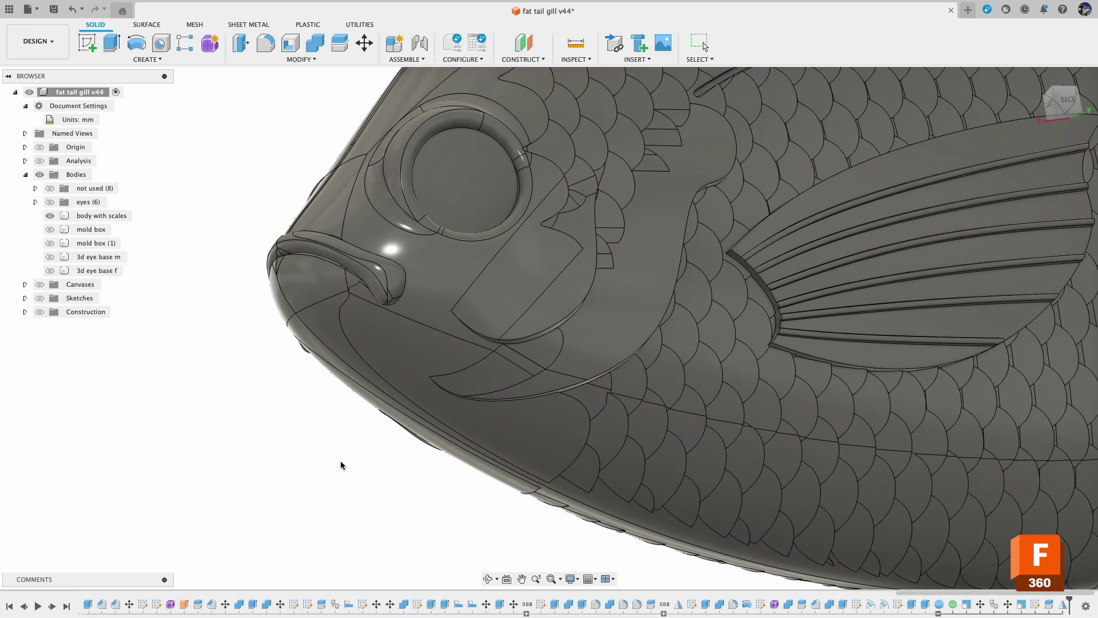
pyautogui.moveTo(341, 461); pyautogui.dragTo(440, 551, button='middle')
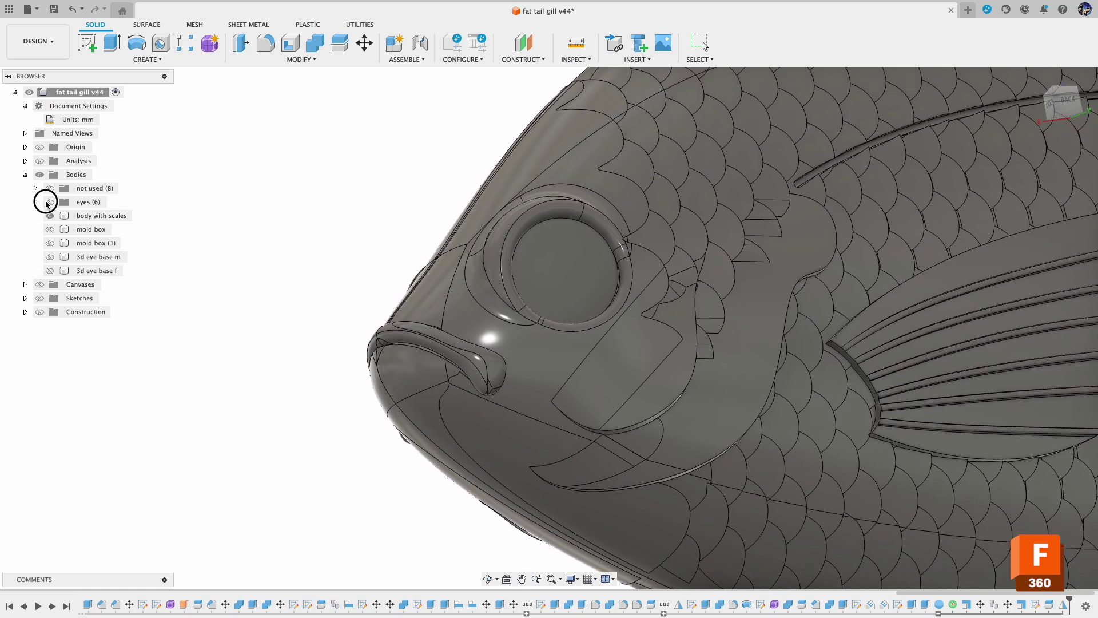
pyautogui.moveTo(301, 323); pyautogui.dragTo(218, 450, button='middle')
pyautogui.scroll(-5, 298, 493)
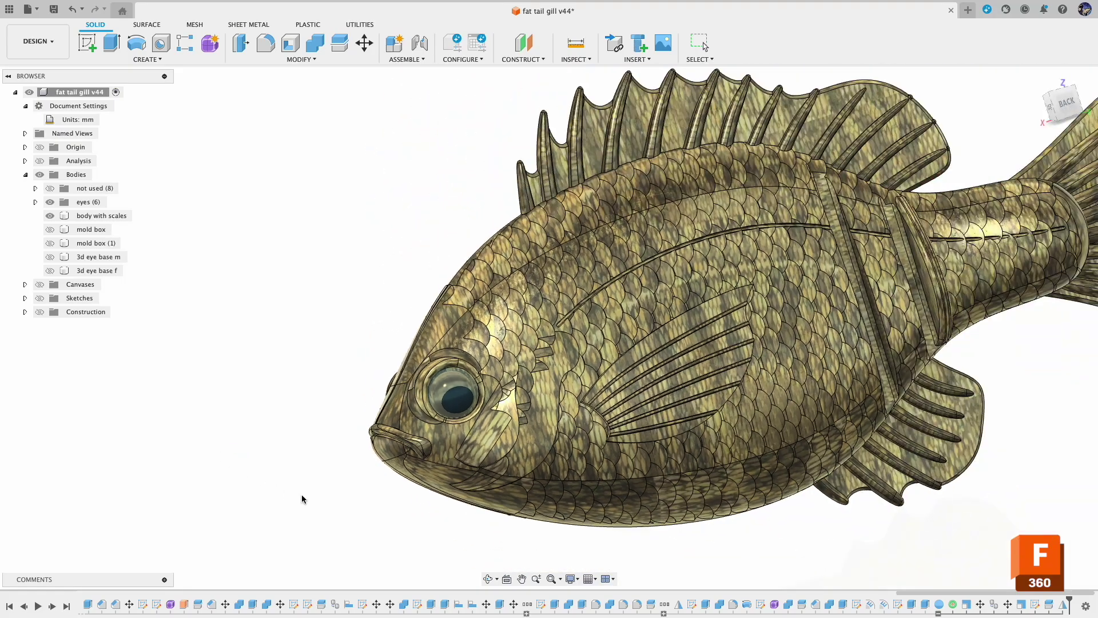
pyautogui.scroll(-2, 408, 553)
pyautogui.keyDown('shift'); pyautogui.moveTo(412, 534); pyautogui.dragTo(336, 537, button='middle'); pyautogui.keyUp('shift')
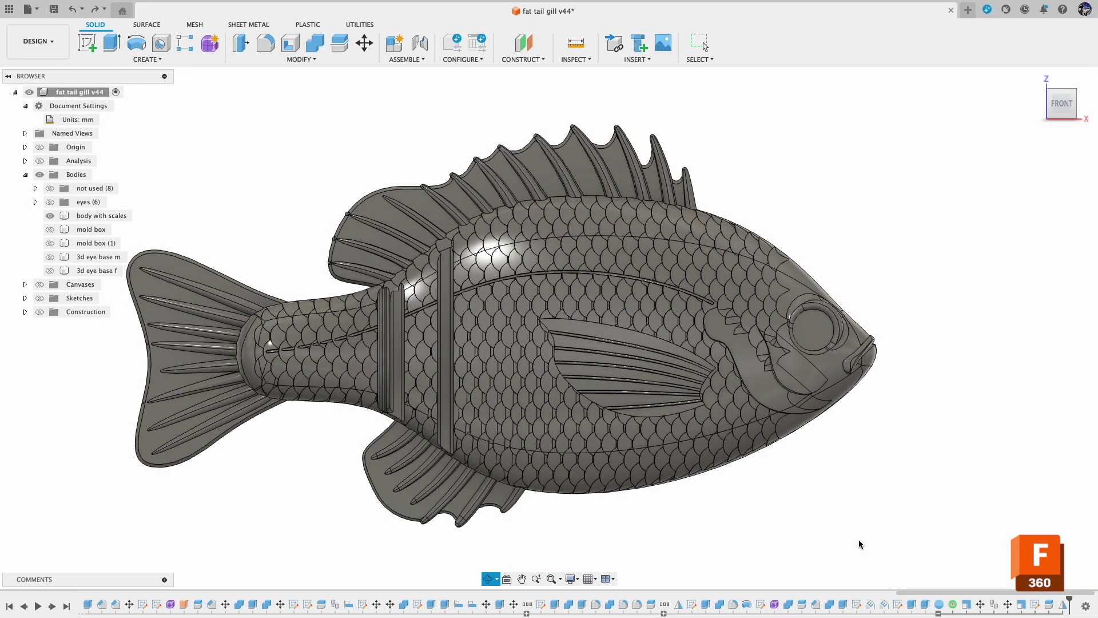
pyautogui.moveTo(859, 540)
pyautogui.keyDown('shift'); pyautogui.mouseDown(button='middle')
pyautogui.moveTo(737, 542)
pyautogui.moveTo(836, 549)
pyautogui.moveTo(863, 534)
pyautogui.mouseUp(button='middle'); pyautogui.keyUp('shift')
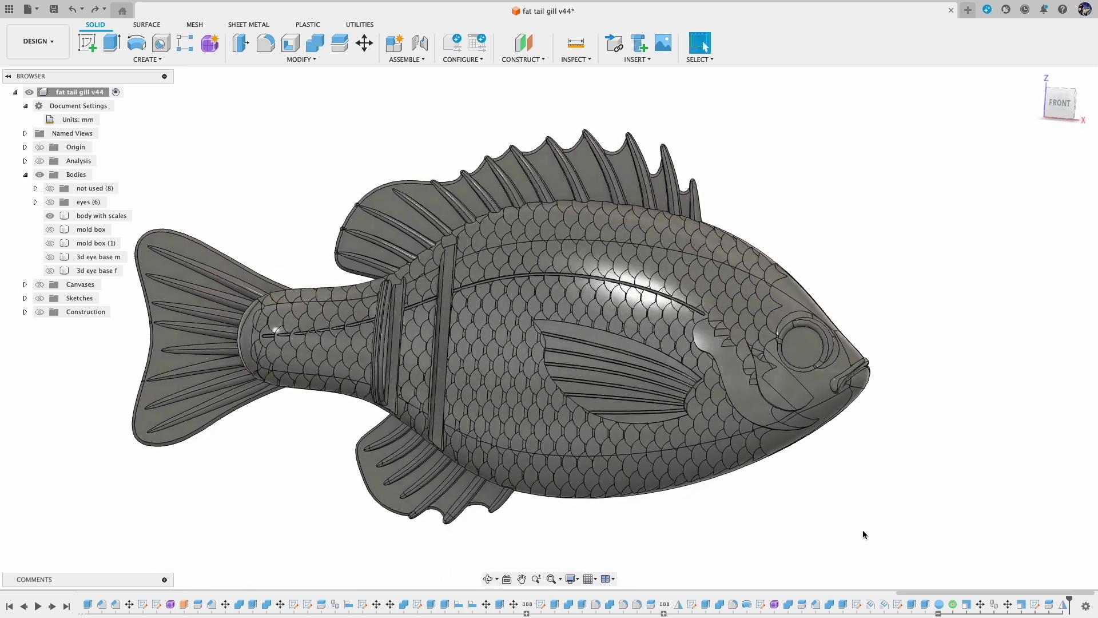
pyautogui.click(1061, 105)
pyautogui.scroll(5, 853, 396)
pyautogui.scroll(4, 926, 288)
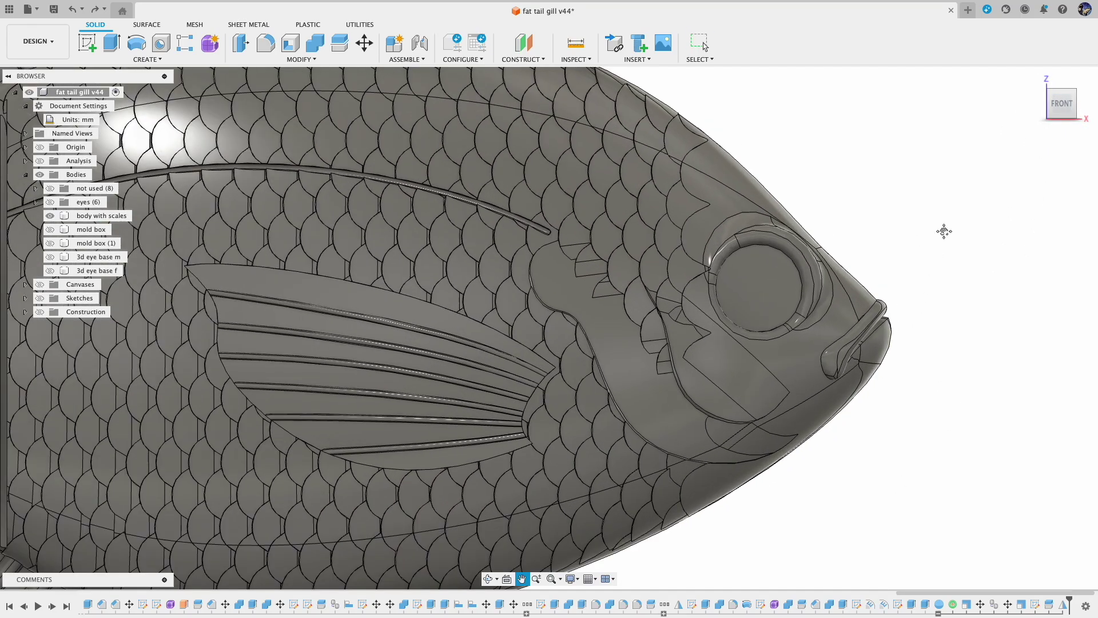
# Create a 5.20 mm sphere centred on the eye face as a New Body.
pyautogui.click(145, 59)
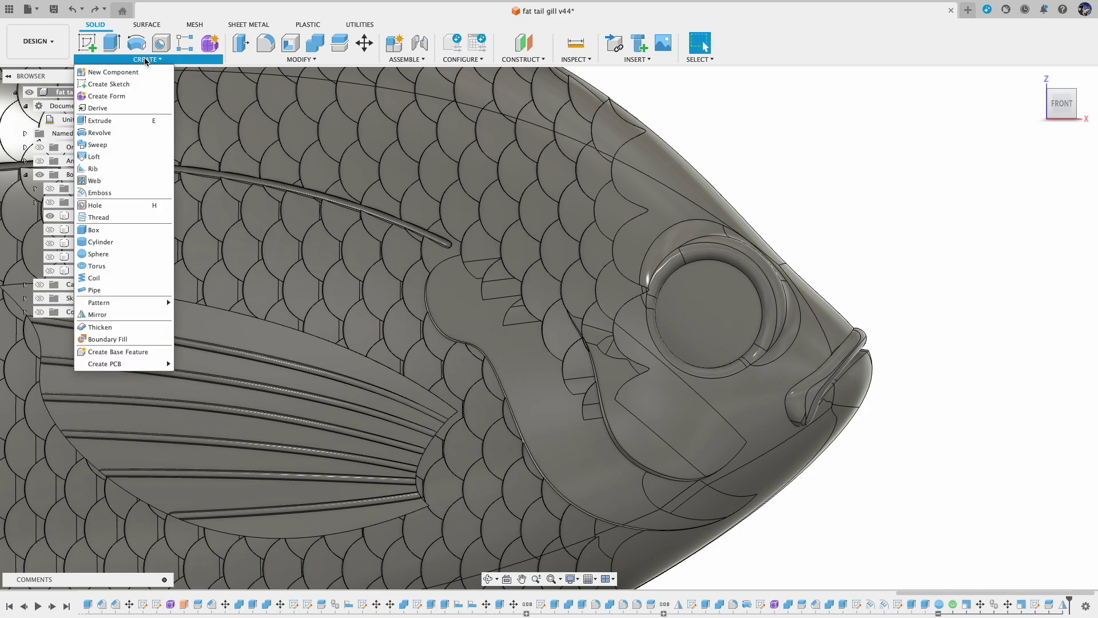
pyautogui.click(98, 254)
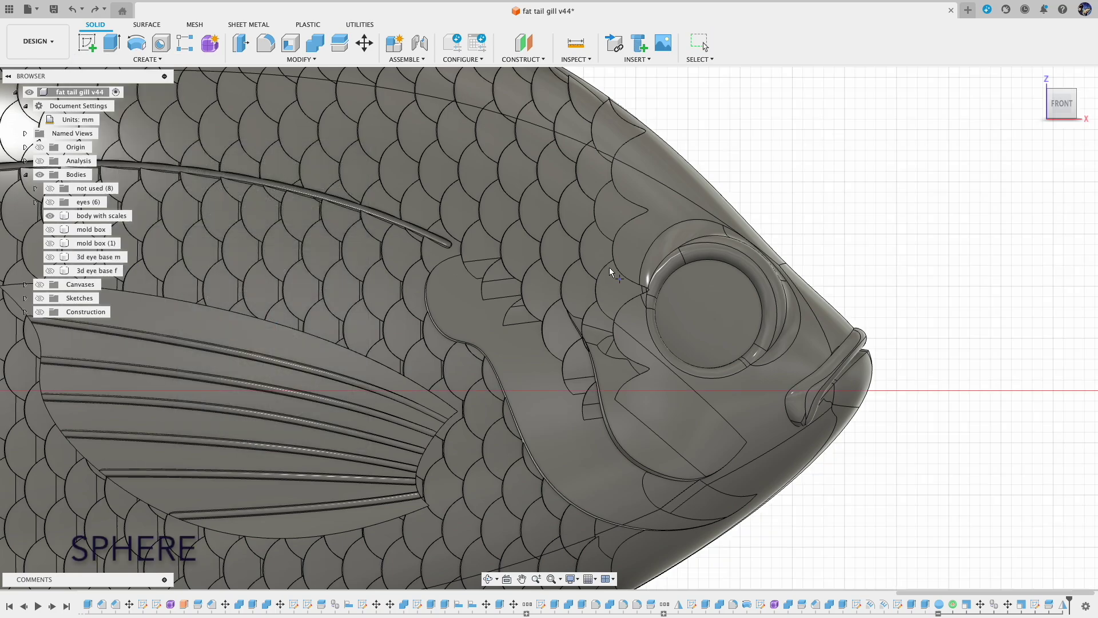
pyautogui.click(726, 314)
pyautogui.scroll(5, 722, 310)
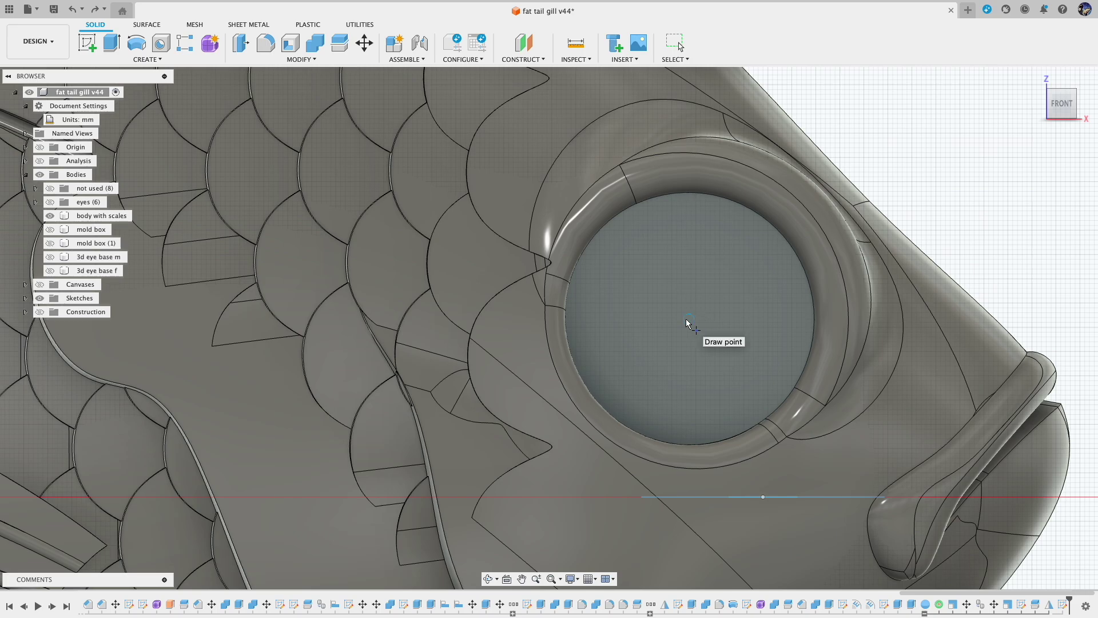
pyautogui.click(708, 318)
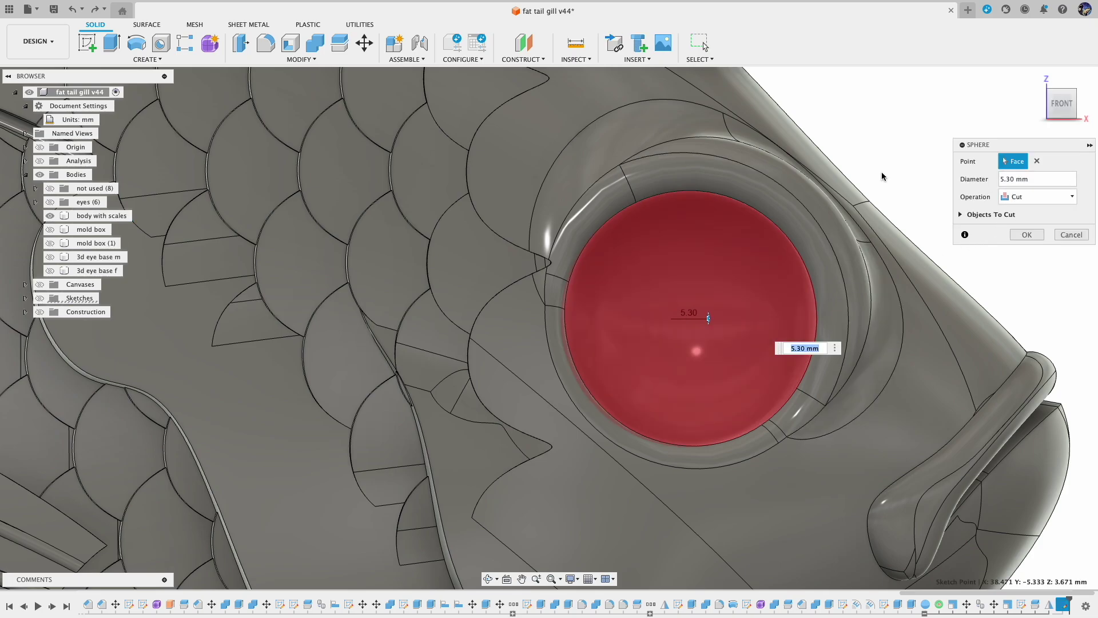
pyautogui.keyDown('shift'); pyautogui.moveTo(881, 176); pyautogui.dragTo(881, 271, button='middle'); pyautogui.keyUp('shift')
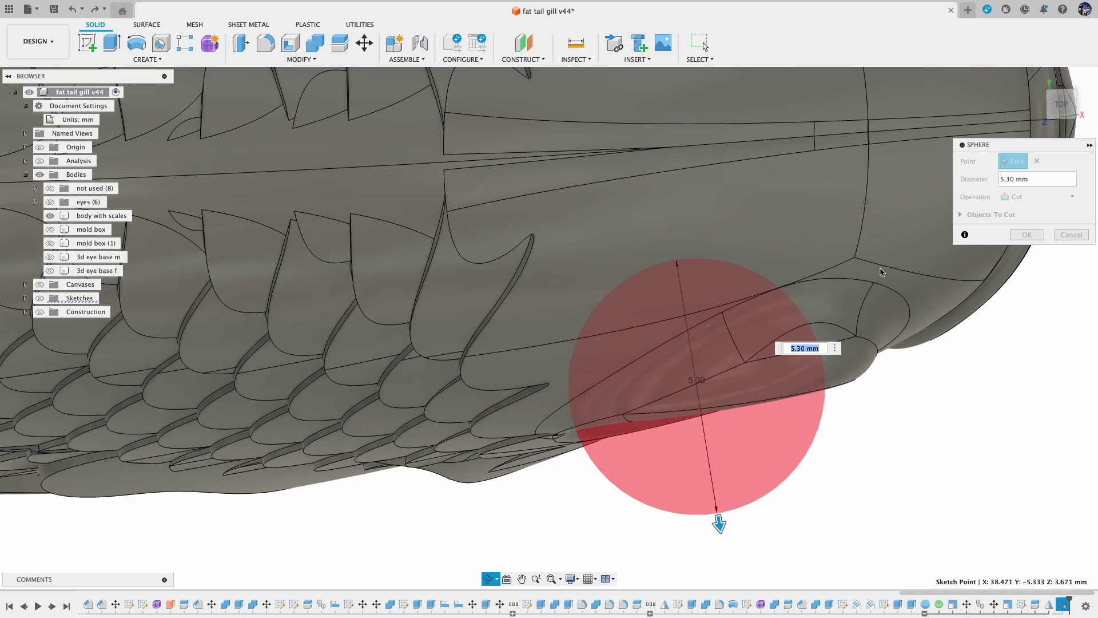
pyautogui.keyDown('shift'); pyautogui.moveTo(882, 272); pyautogui.dragTo(884, 251, button='middle'); pyautogui.keyUp('shift')
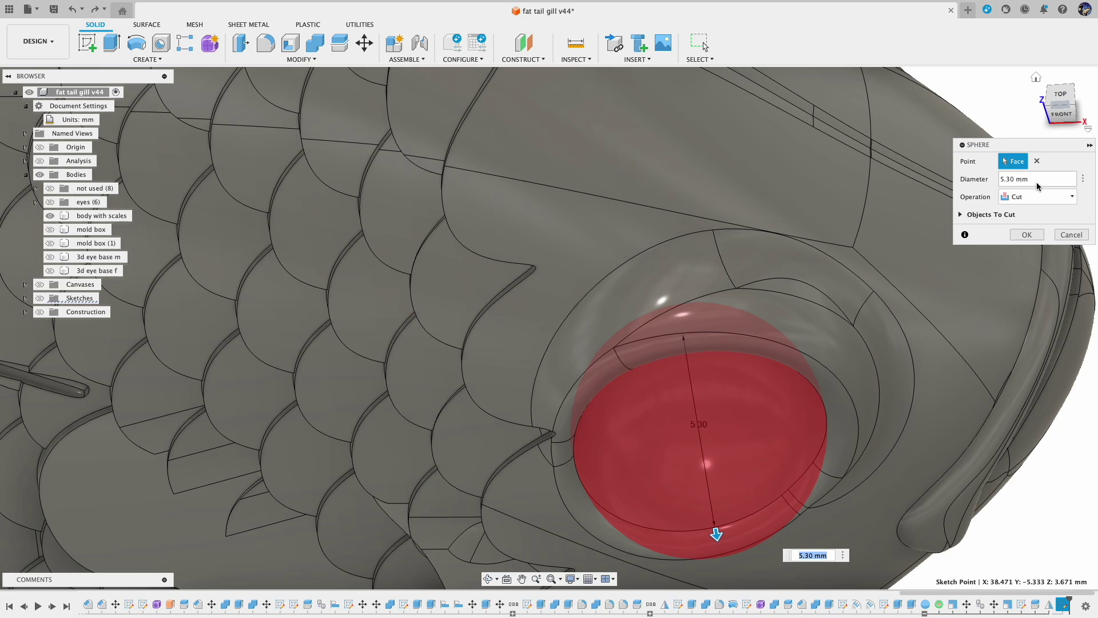
pyautogui.click(1068, 195)
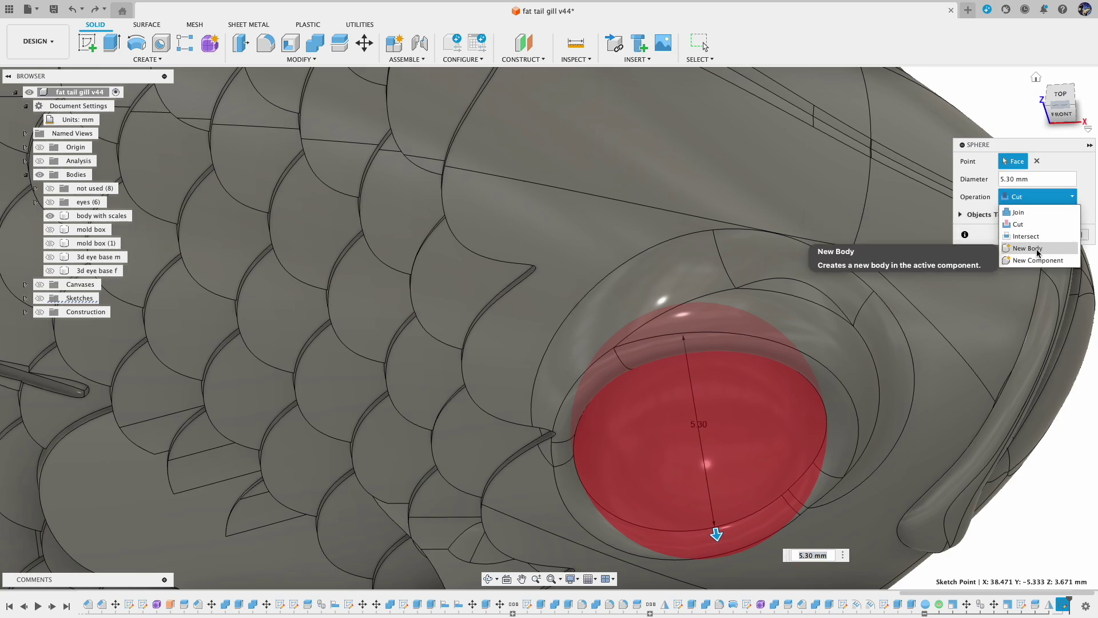
pyautogui.click(1028, 248)
pyautogui.click(1014, 182)
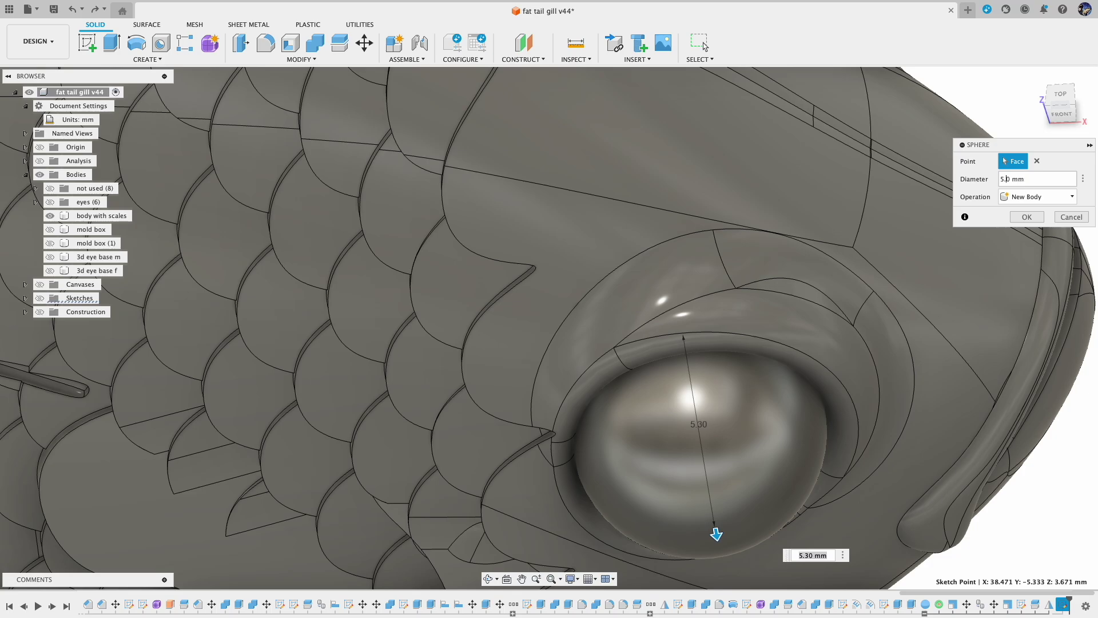
pyautogui.press('BackSpace')
pyautogui.click(1026, 218)
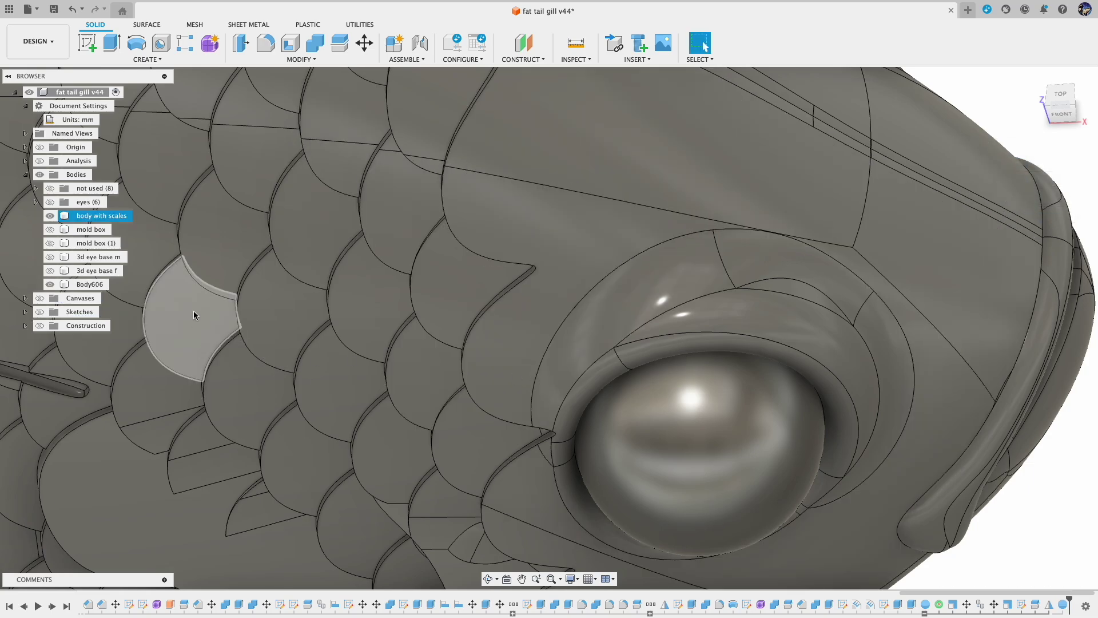
# Duplicate the eye sphere Body606 in place with Move/Copy, producing Body607.
pyautogui.click(364, 43)
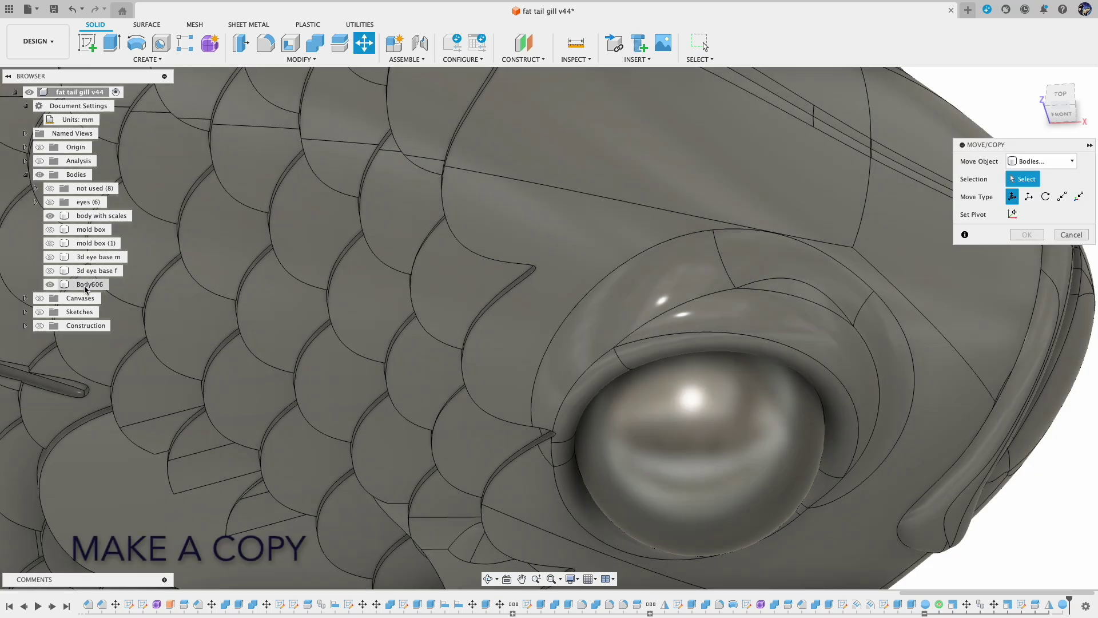
pyautogui.click(86, 285)
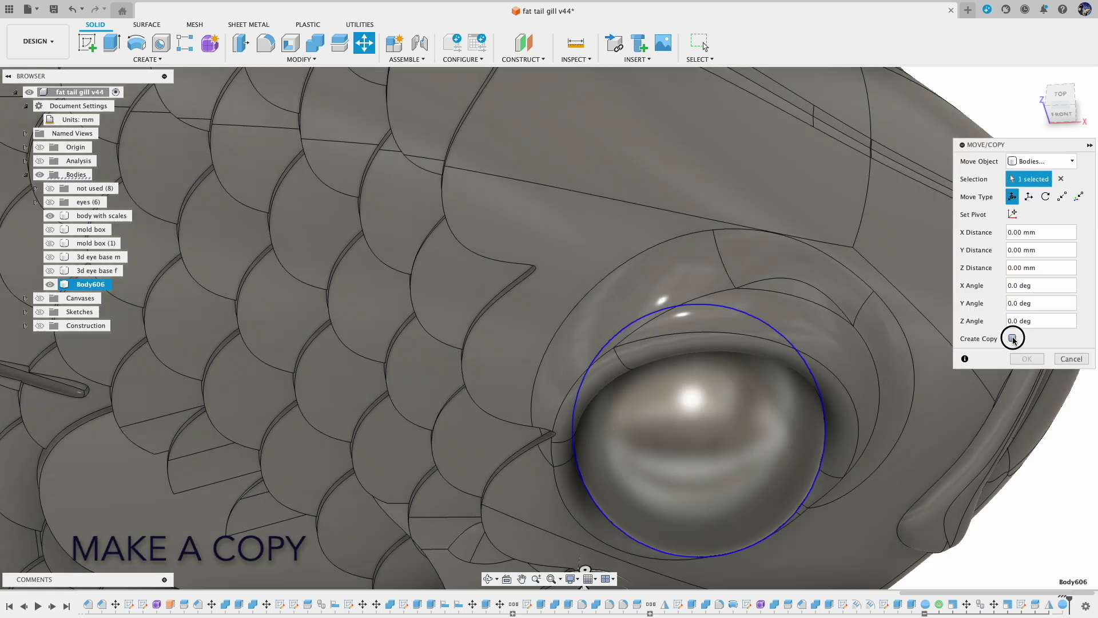
pyautogui.click(1012, 338)
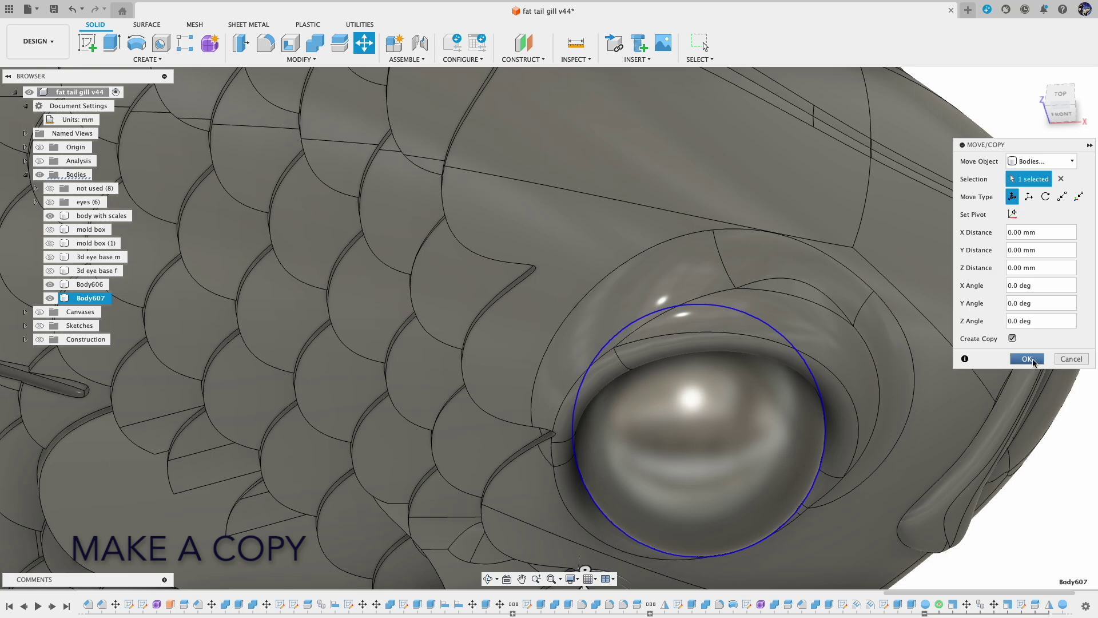
pyautogui.click(1028, 360)
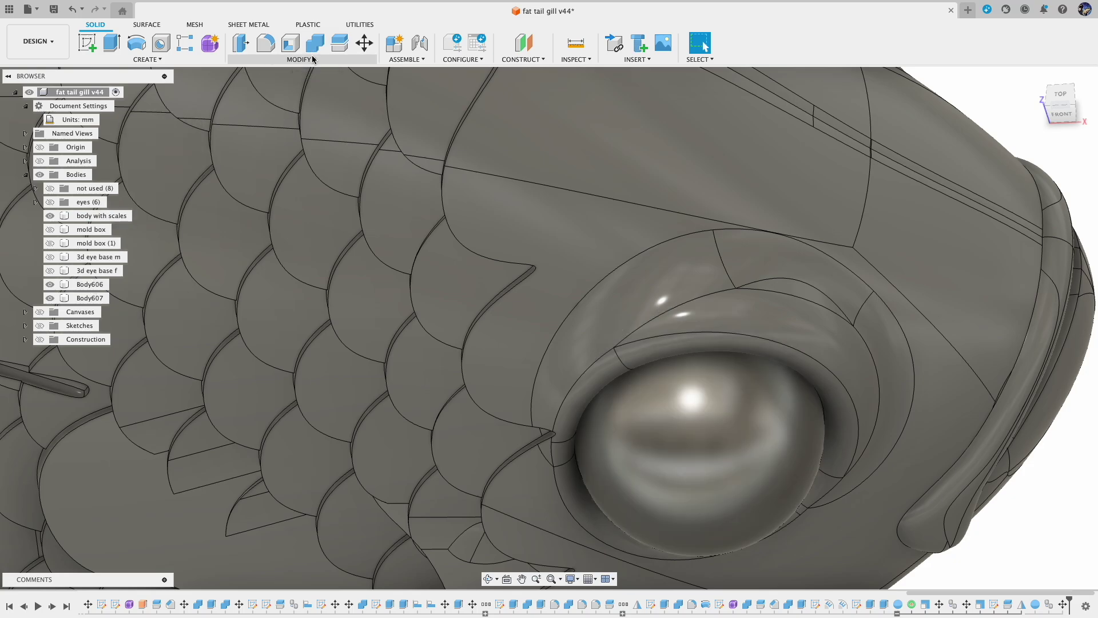
pyautogui.click(527, 60)
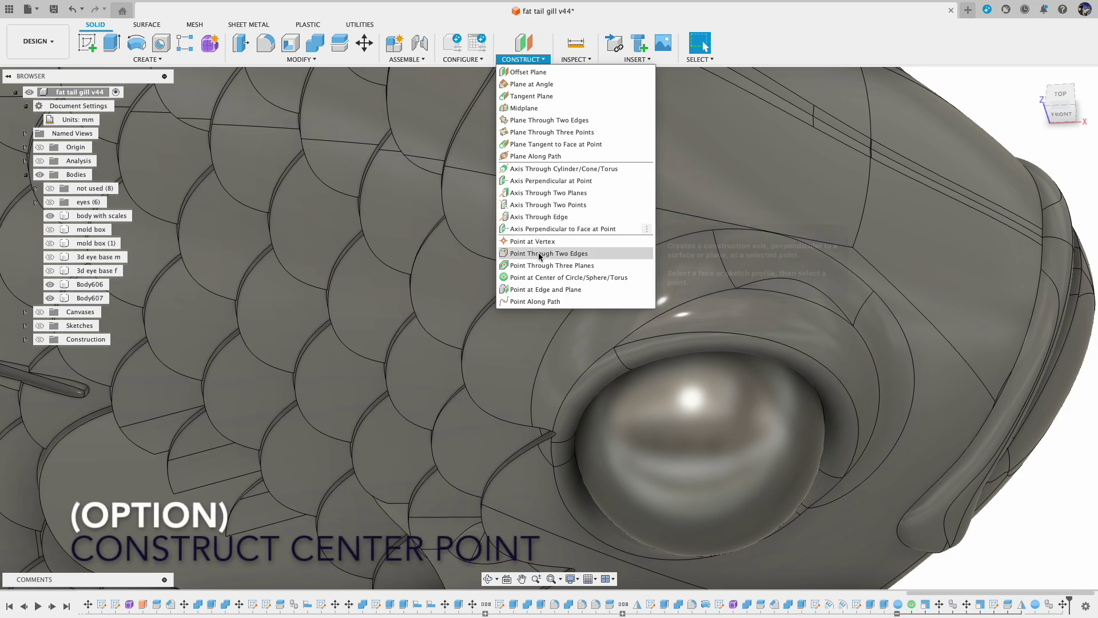
# Add a construction point at the centre of the eye sphere.
pyautogui.click(542, 278)
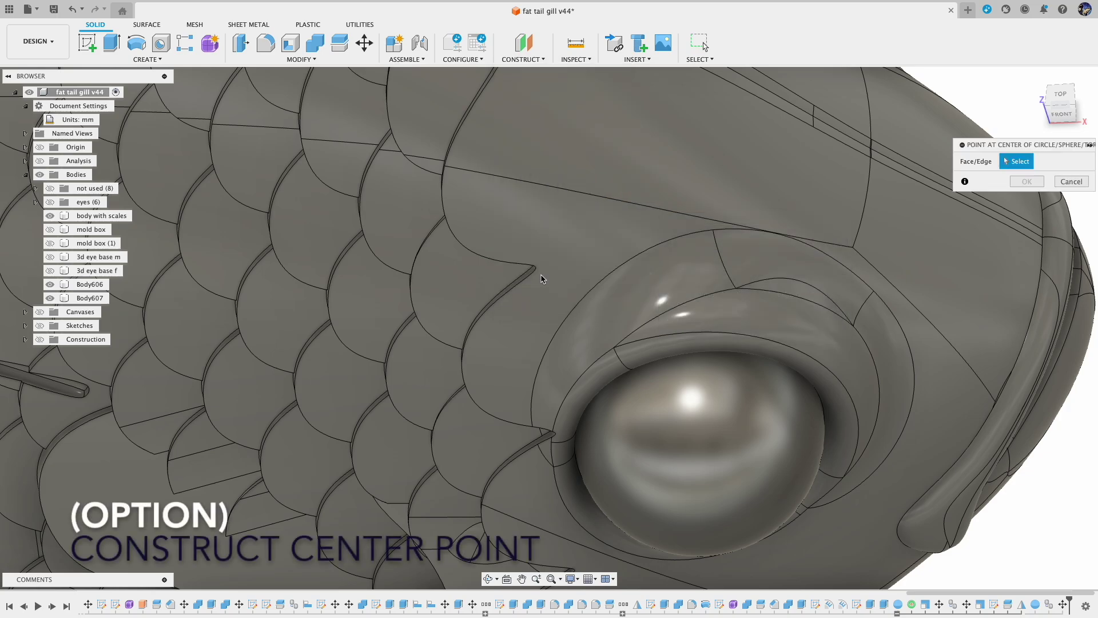
pyautogui.click(731, 435)
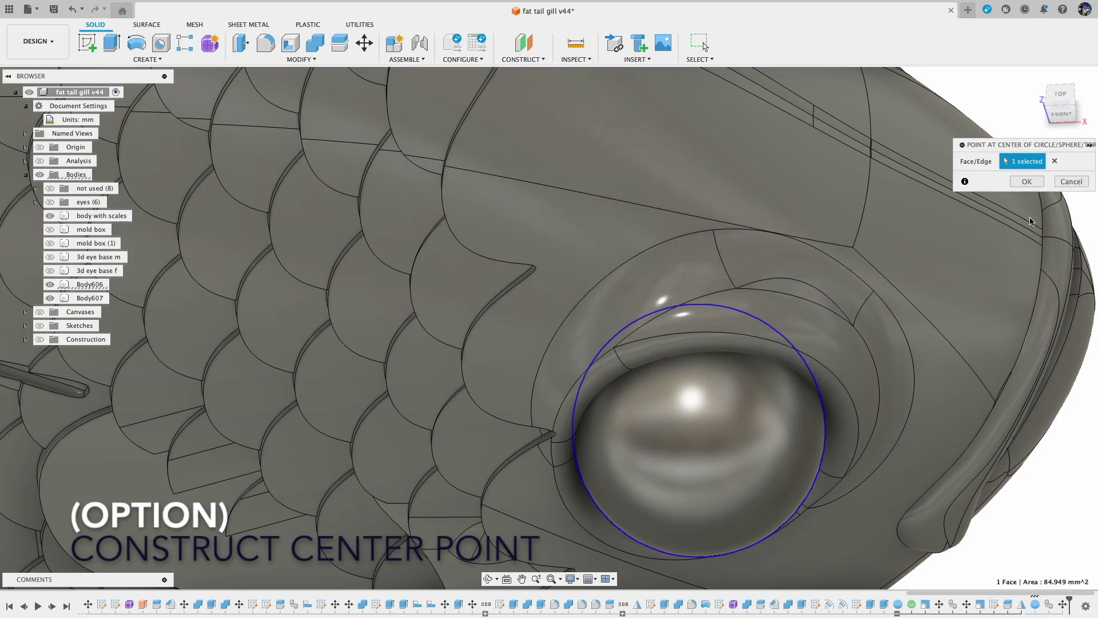
pyautogui.click(1026, 181)
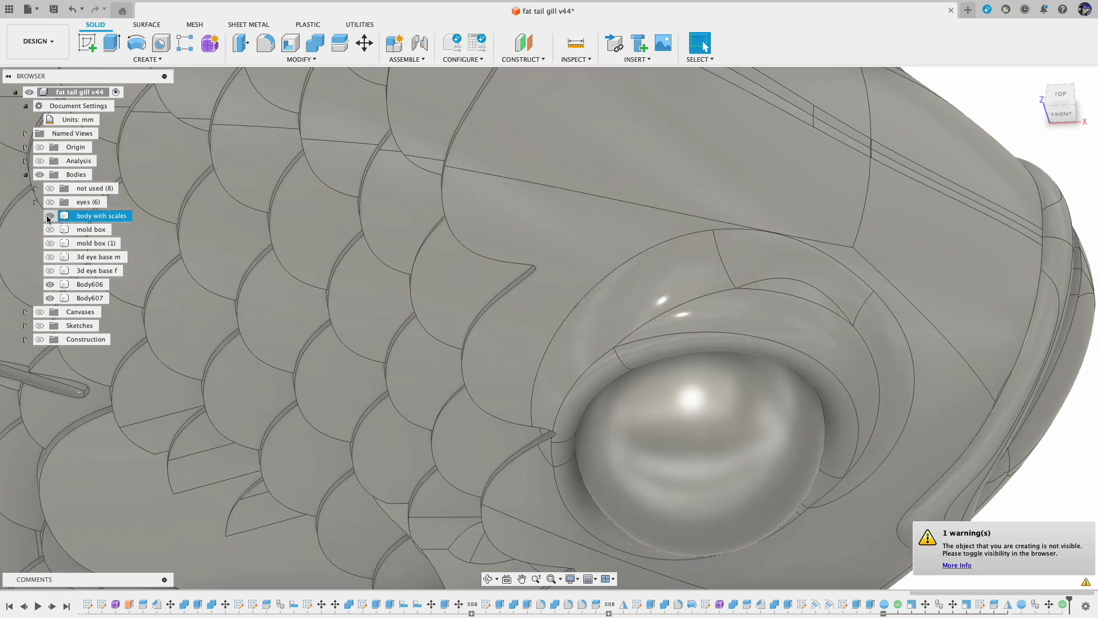
# Hide the scaled fish body, show construction geometry, and fit the sphere in view.
pyautogui.click(49, 215)
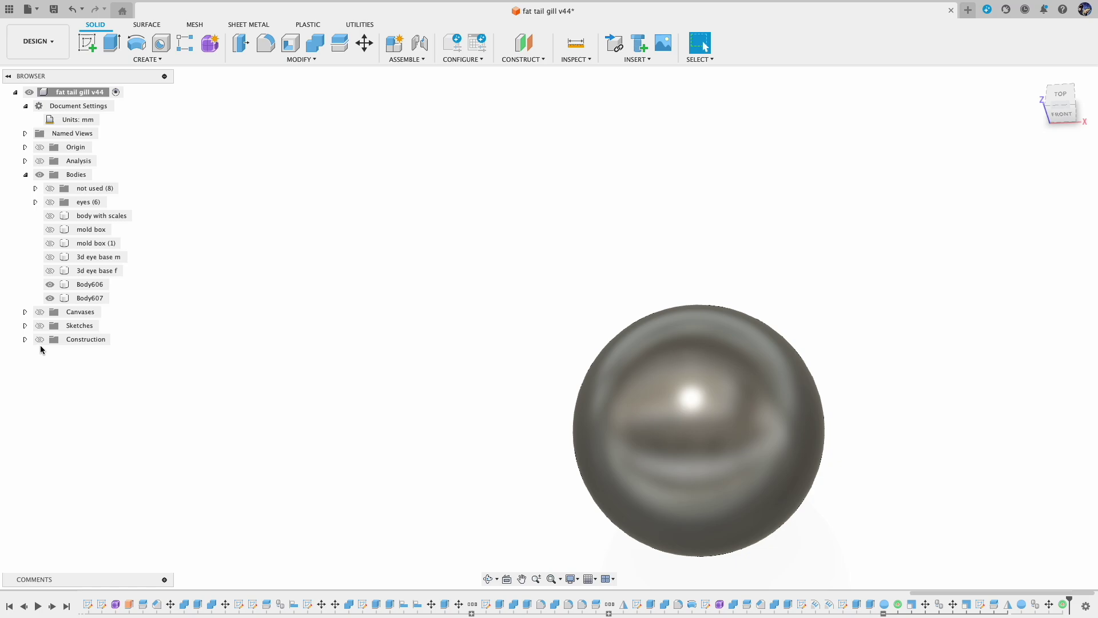
pyautogui.click(39, 340)
pyautogui.press('F6')
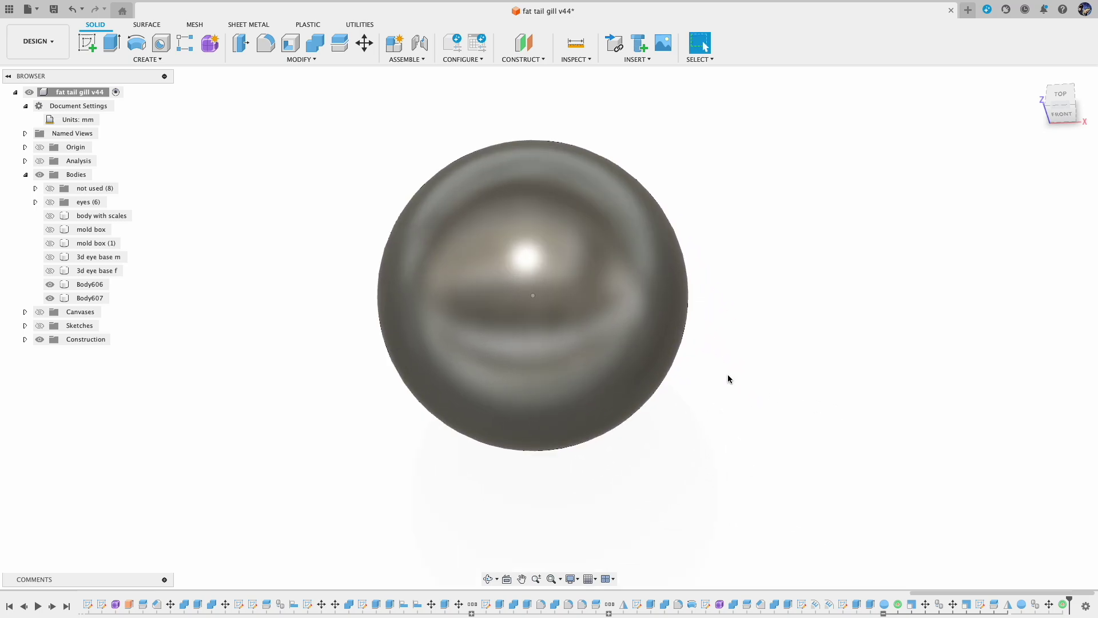
pyautogui.click(299, 63)
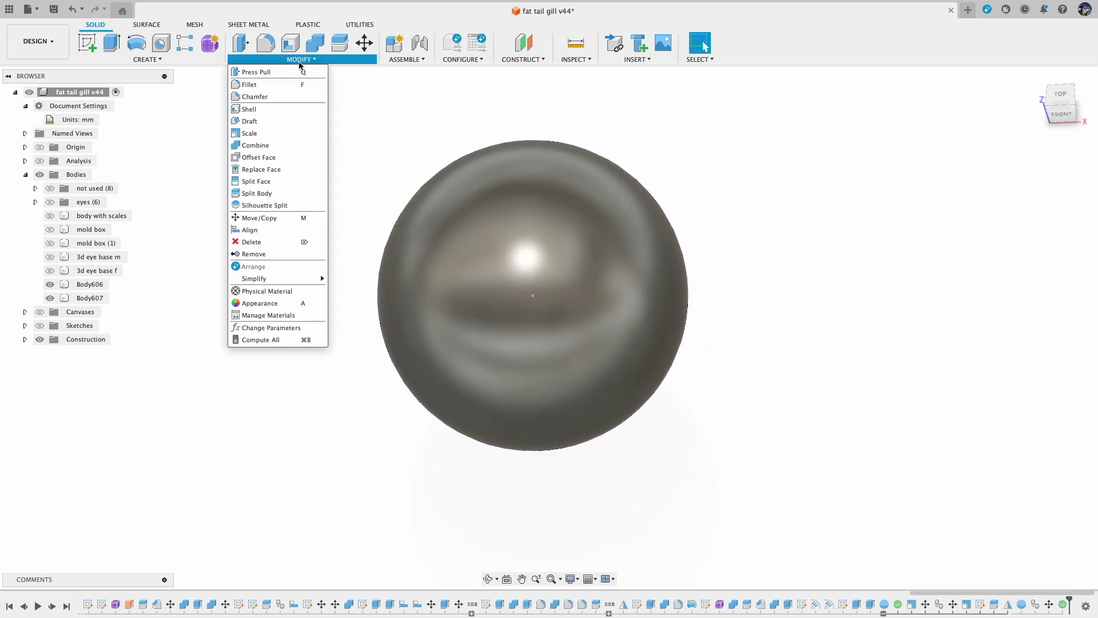
# Start a Non Uniform scale of Body607 about its centre point, dragging to flatten it.
pyautogui.click(300, 135)
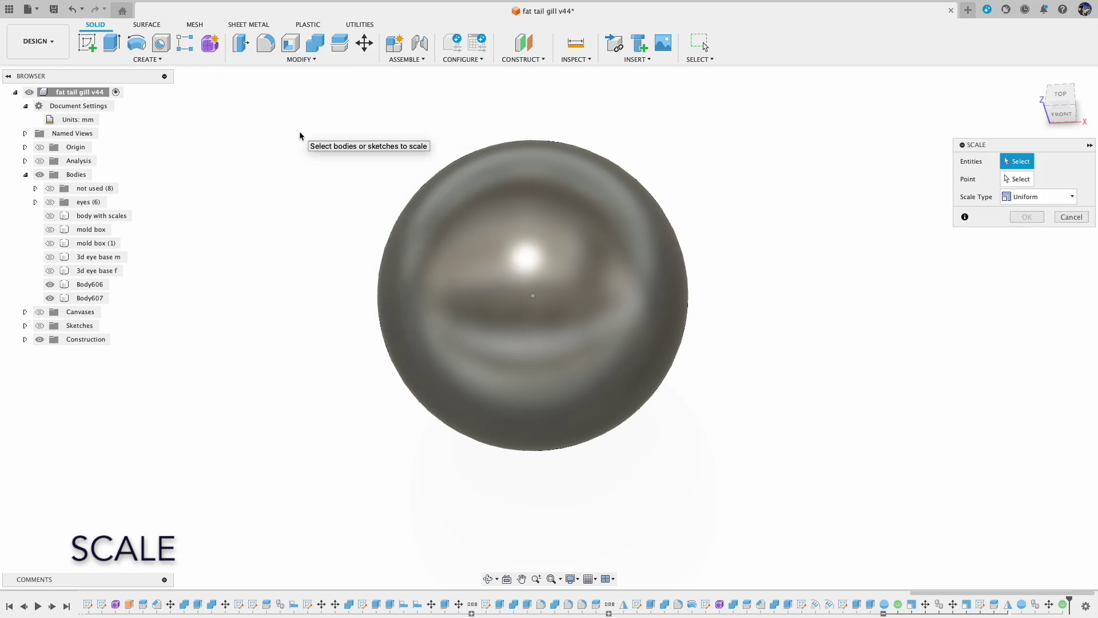
pyautogui.click(90, 298)
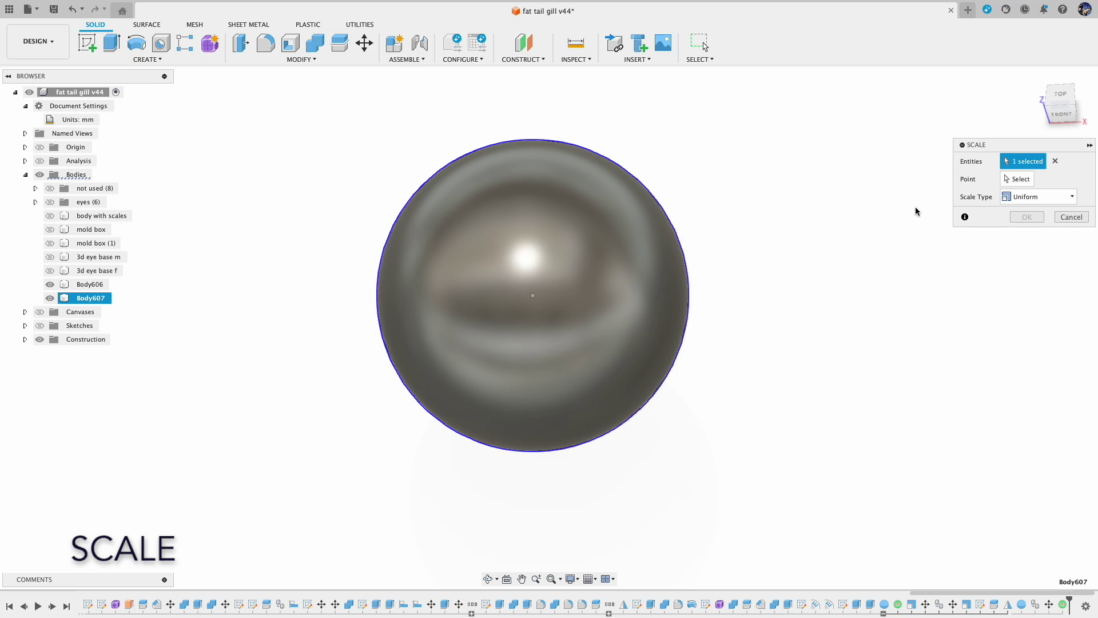
pyautogui.click(1013, 178)
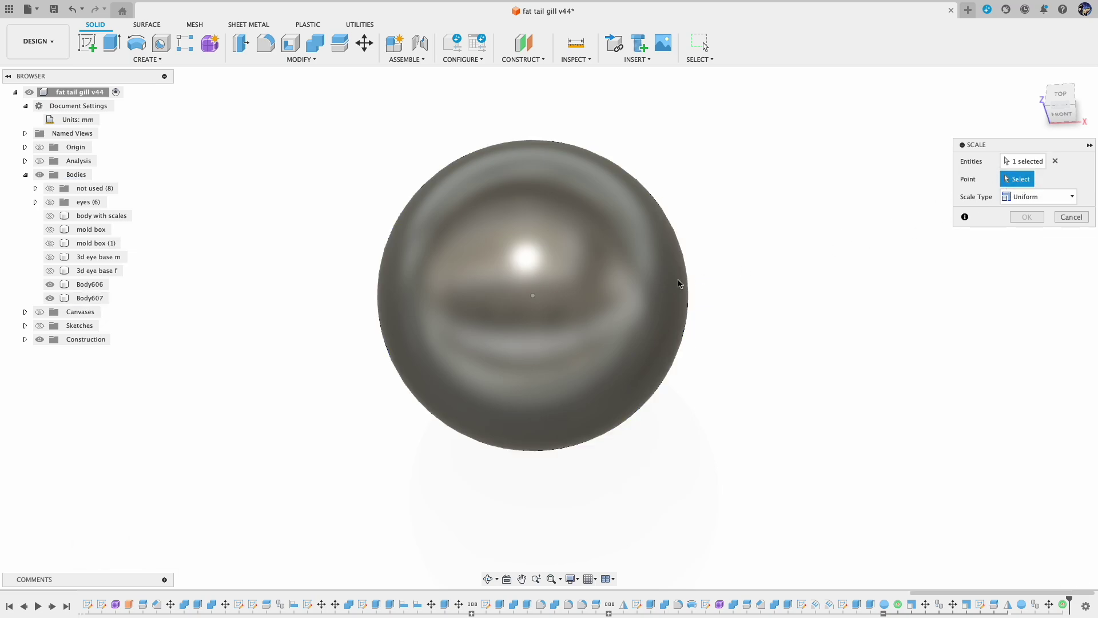
pyautogui.click(531, 297)
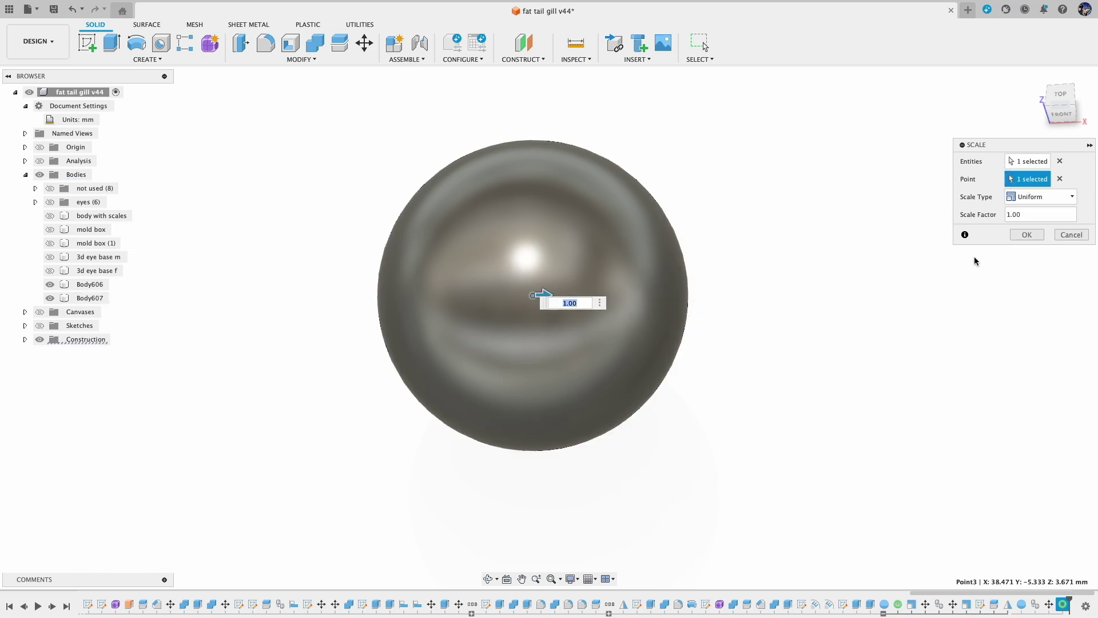
pyautogui.click(1050, 196)
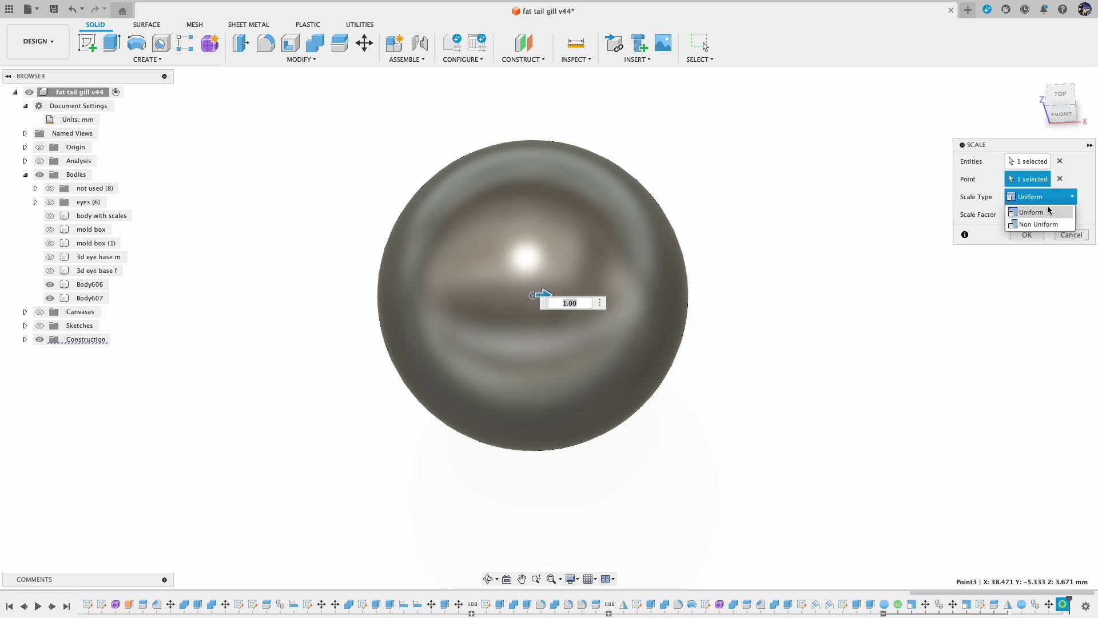
pyautogui.click(1049, 224)
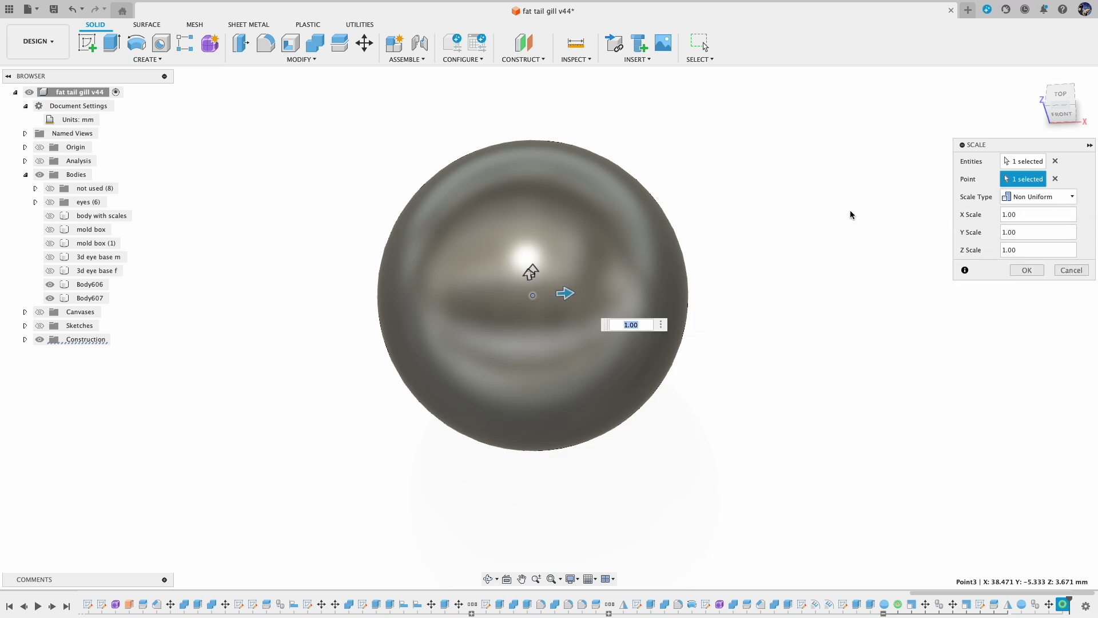
pyautogui.moveTo(853, 239)
pyautogui.keyDown('shift'); pyautogui.mouseDown(button='middle')
pyautogui.moveTo(816, 265)
pyautogui.moveTo(856, 257)
pyautogui.mouseUp(button='middle'); pyautogui.keyUp('shift')
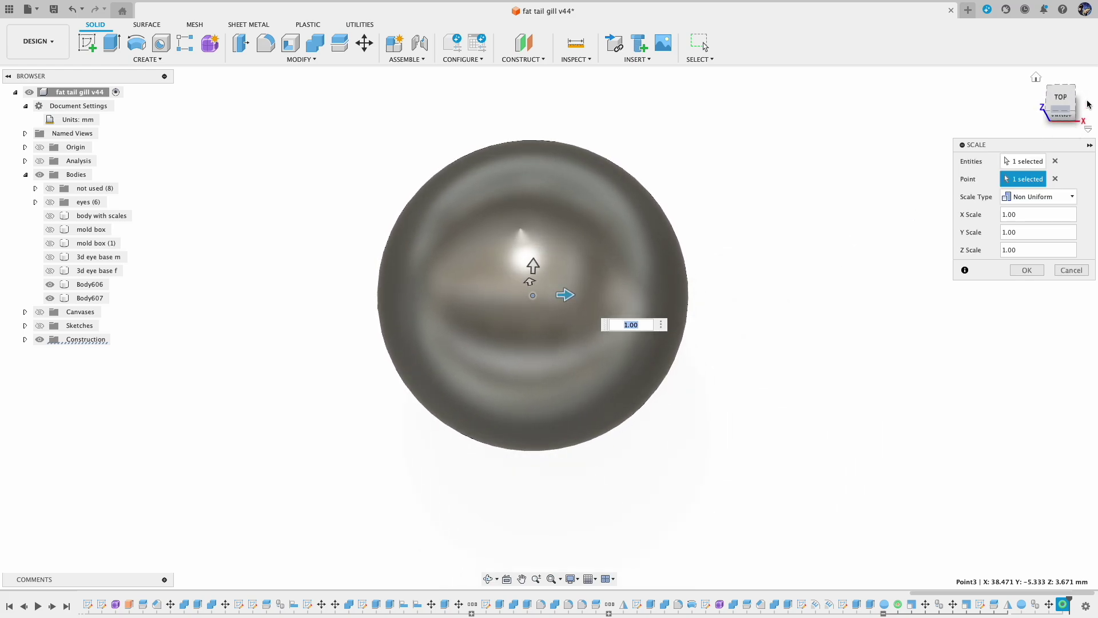
pyautogui.click(1057, 100)
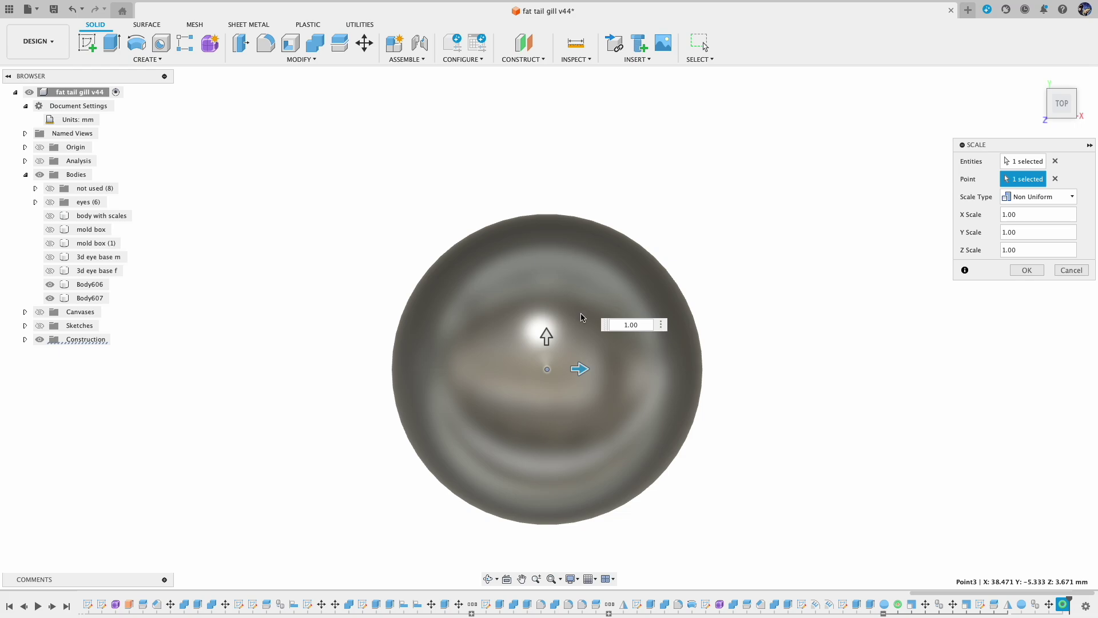
pyautogui.moveTo(549, 337); pyautogui.dragTo(549, 416)
pyautogui.click(50, 284)
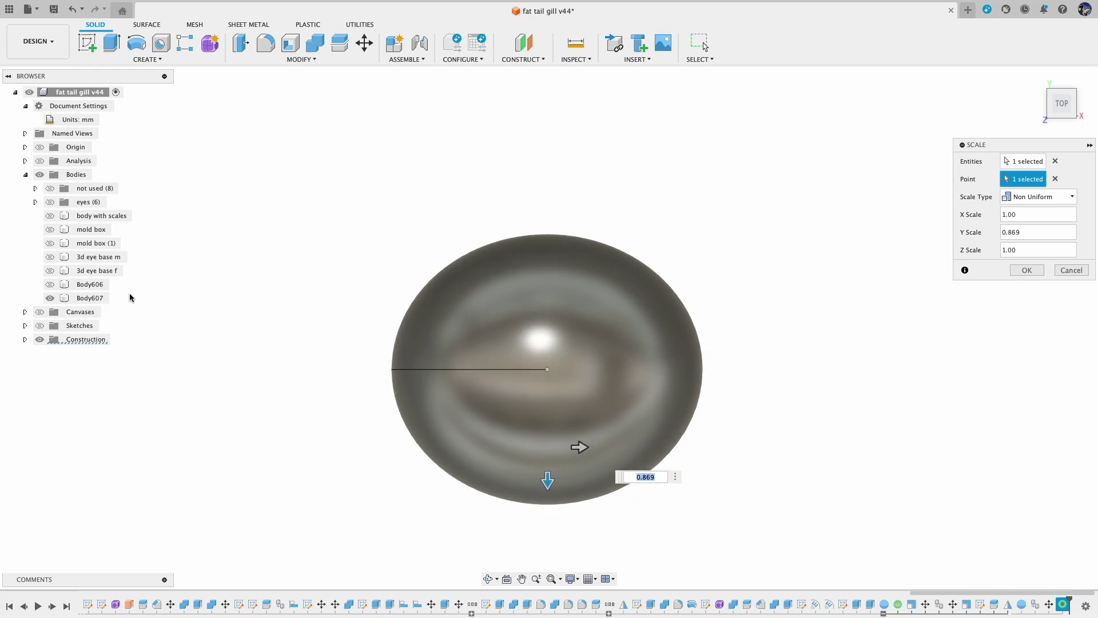
pyautogui.moveTo(550, 489); pyautogui.dragTo(547, 568)
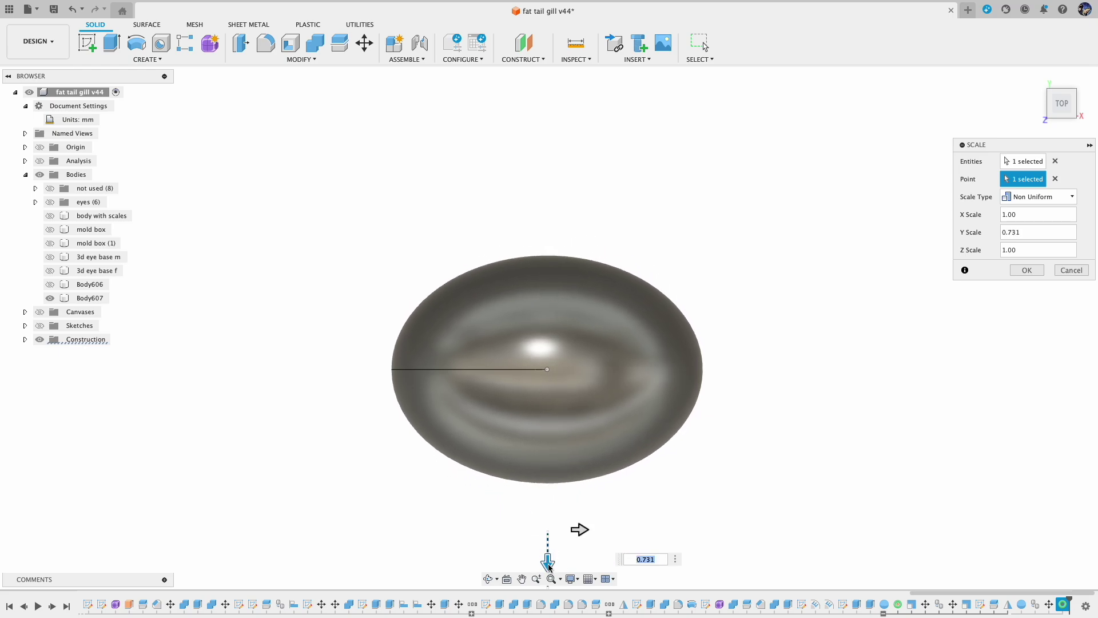
pyautogui.scroll(-3, 689, 475)
pyautogui.moveTo(537, 393); pyautogui.dragTo(537, 441)
# Enter scale X 0.9, Y 0.5, Z 0.9, apply it, then show Body606 instead of Body607.
pyautogui.click(1012, 231)
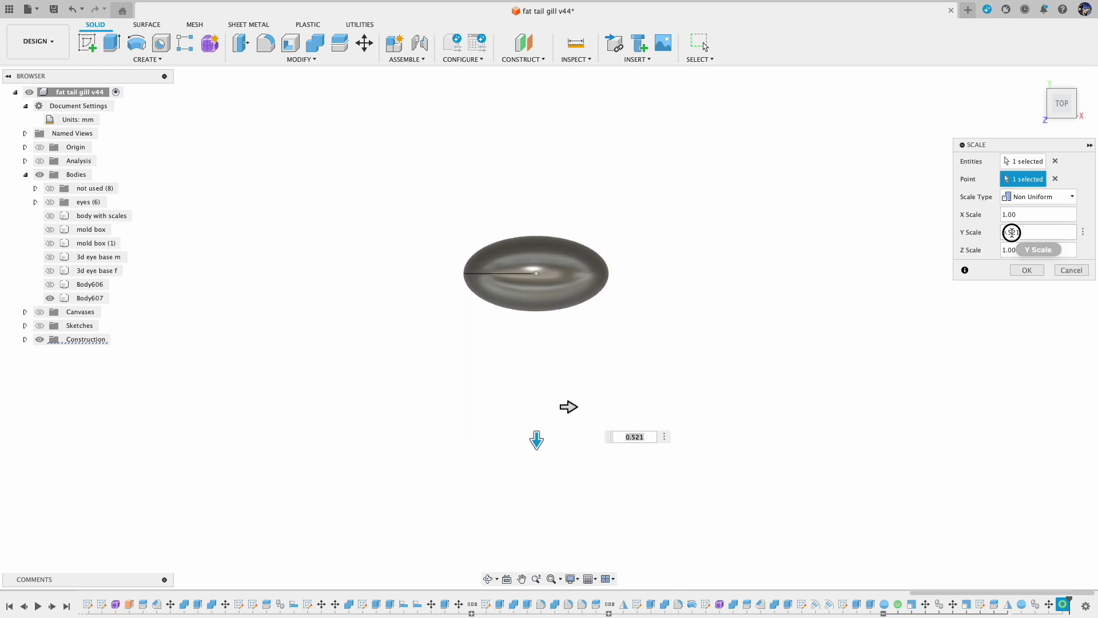
pyautogui.write('0.5\\')
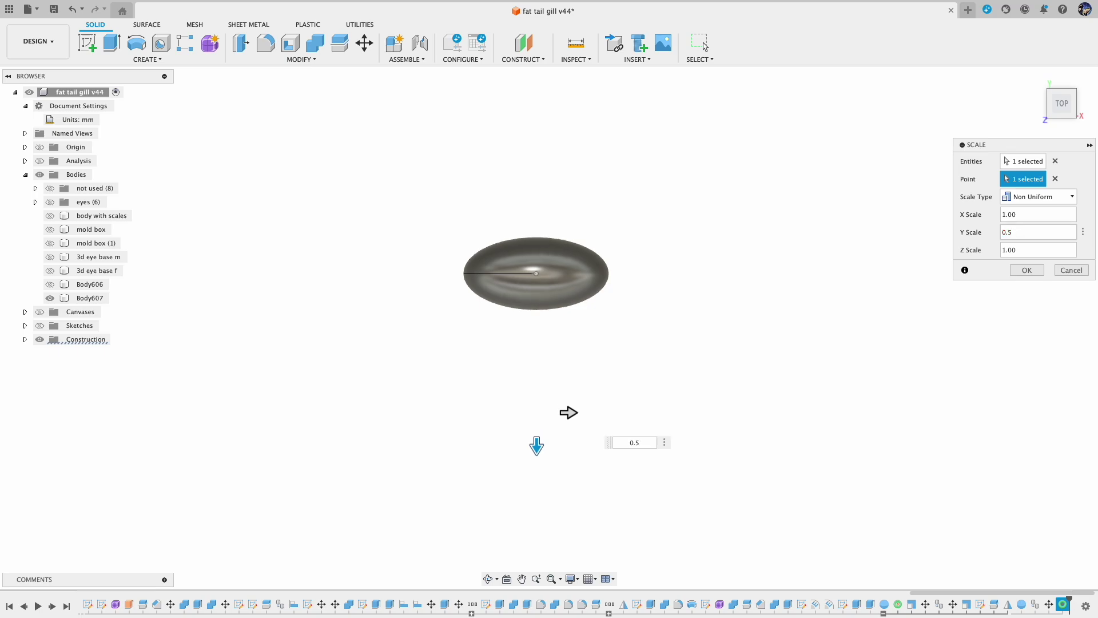
pyautogui.click(1026, 269)
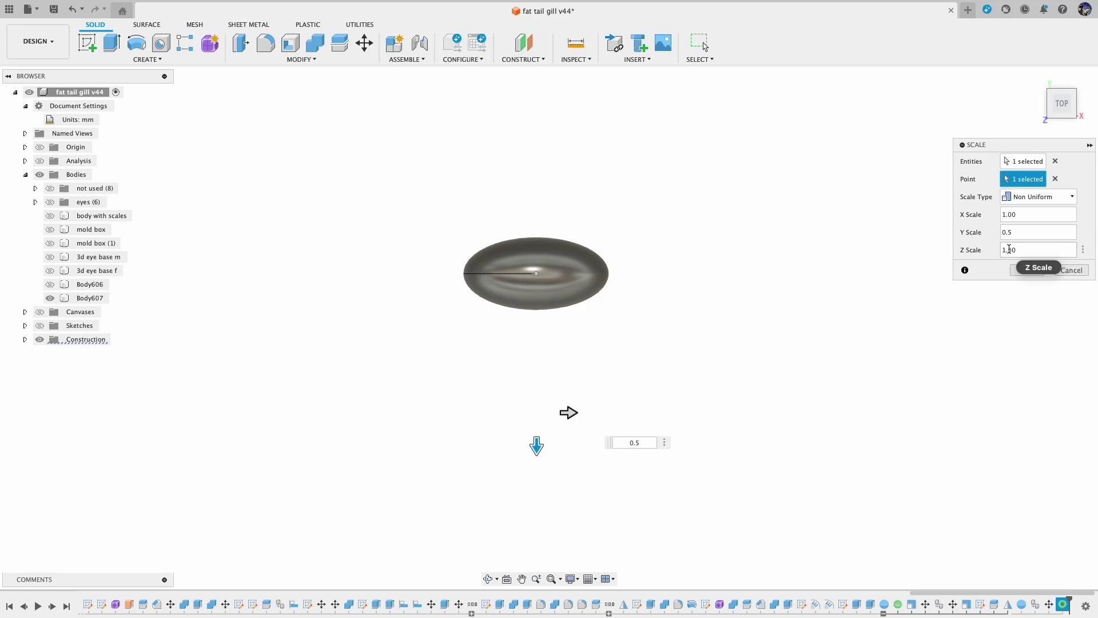
pyautogui.moveTo(1011, 250); pyautogui.dragTo(981, 252)
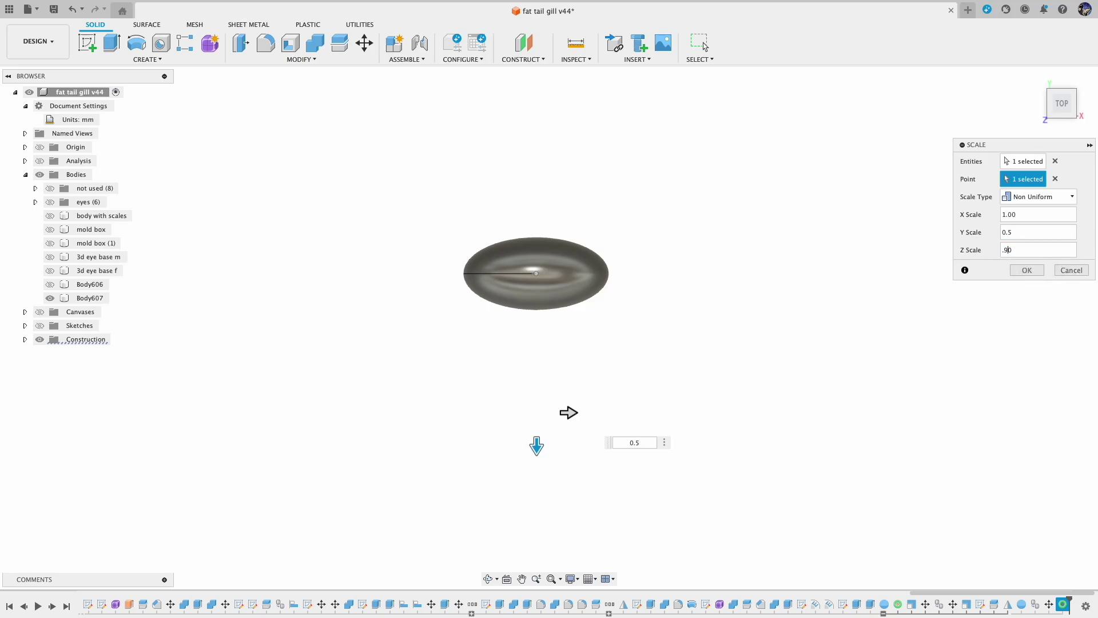
pyautogui.moveTo(1012, 213); pyautogui.dragTo(983, 220)
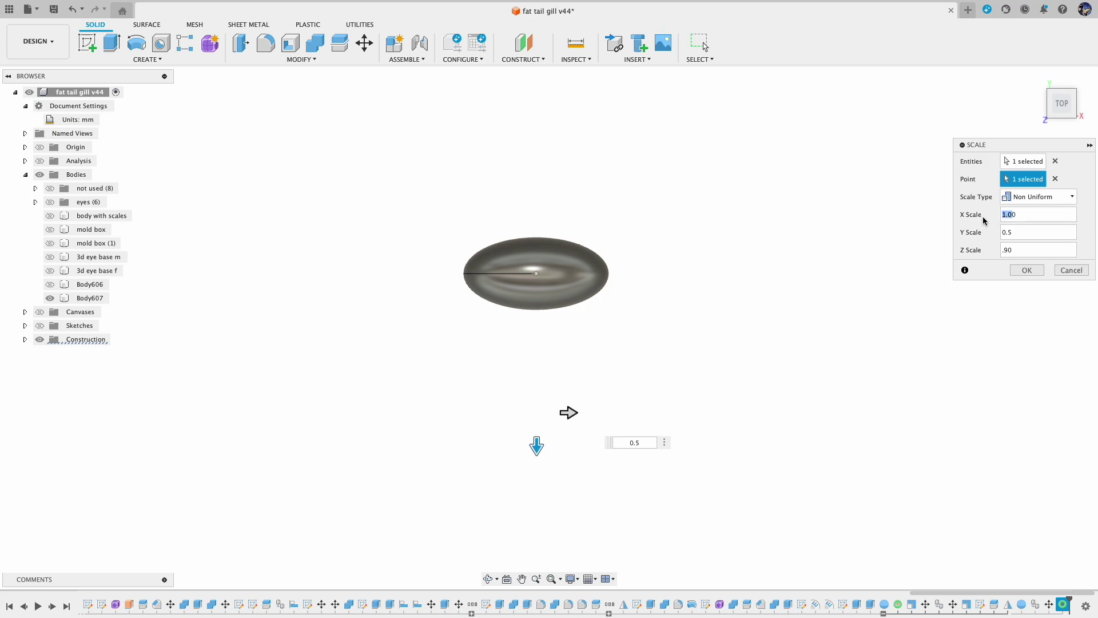
pyautogui.write('.9')
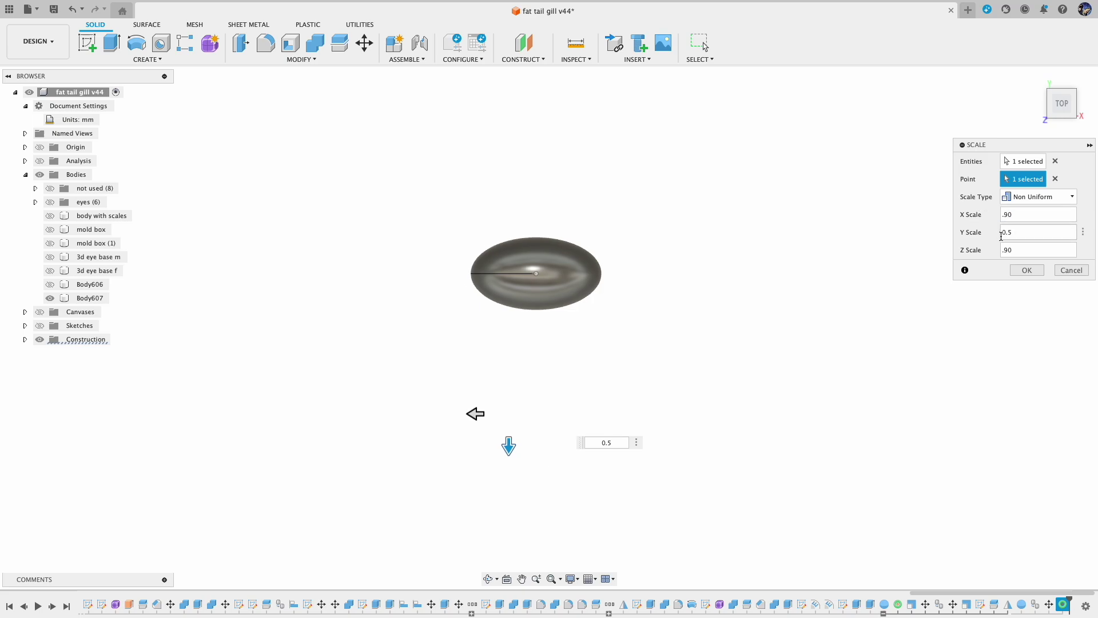
pyautogui.click(1023, 270)
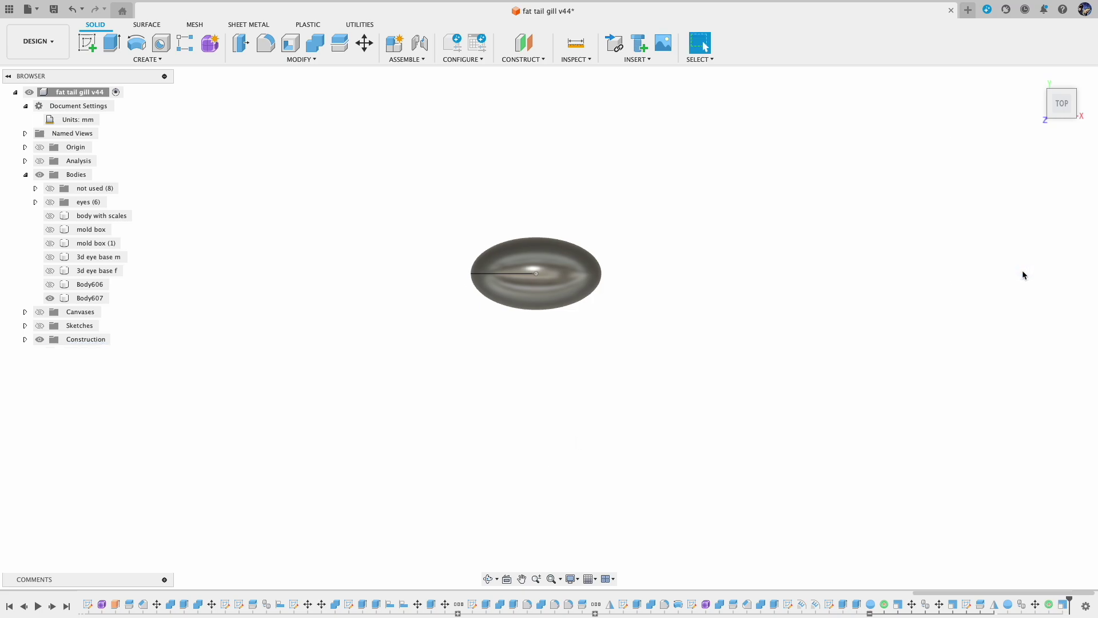
pyautogui.click(50, 298)
pyautogui.click(50, 284)
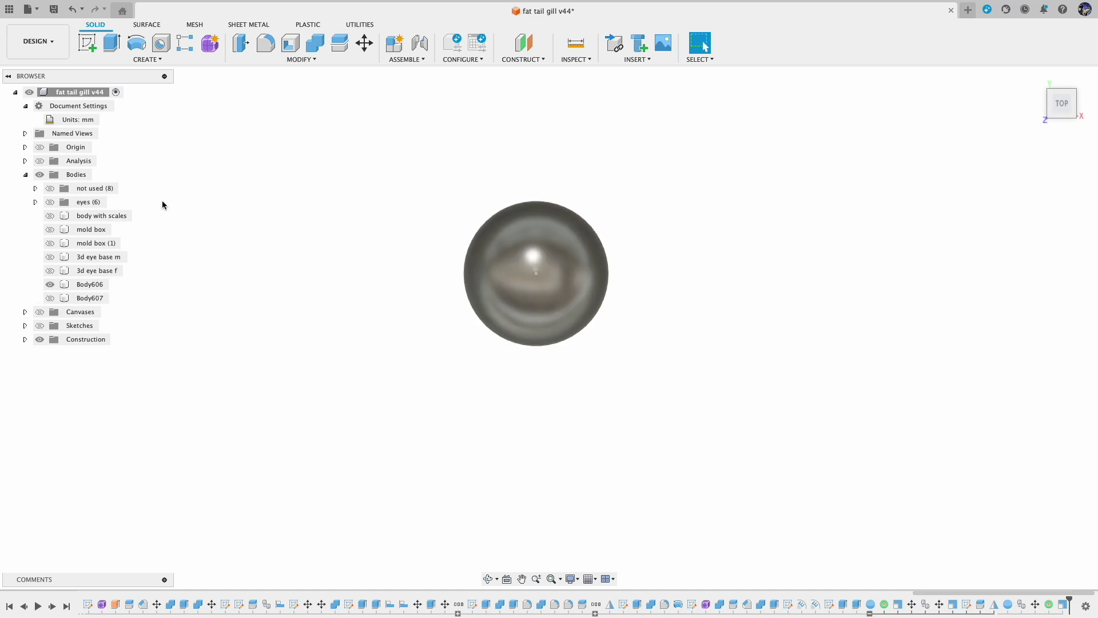
# Scale Body606 non-uniformly to 0.7 in Y about its centre, then toggle both eye bodies' visibility.
pyautogui.click(302, 59)
pyautogui.click(286, 123)
pyautogui.click(577, 314)
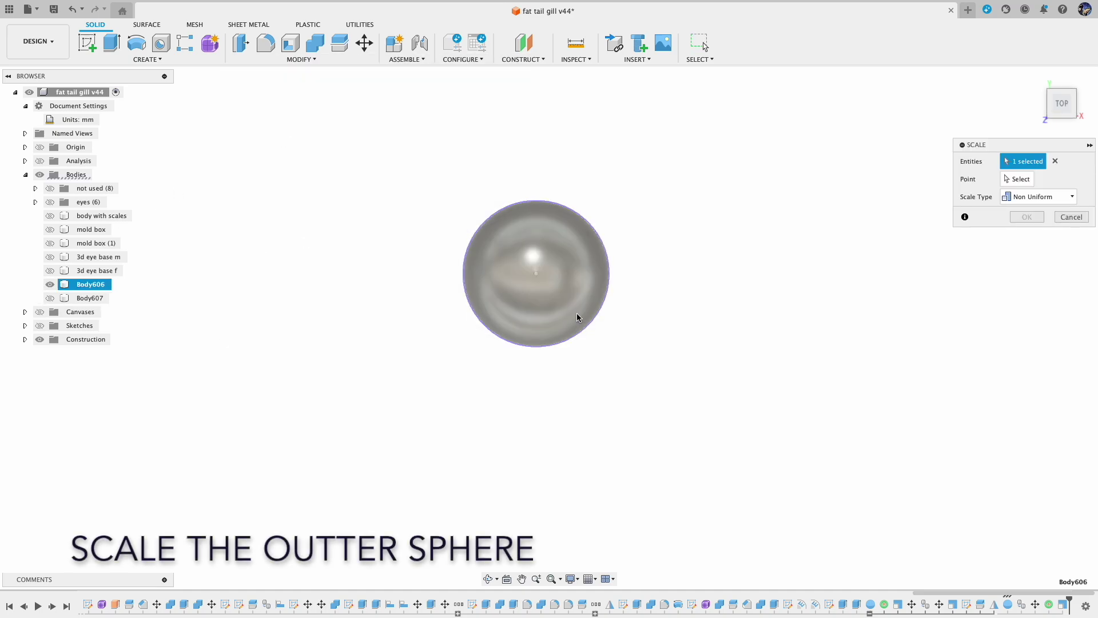
pyautogui.click(1023, 179)
pyautogui.doubleClick(1009, 232)
pyautogui.write('.7')
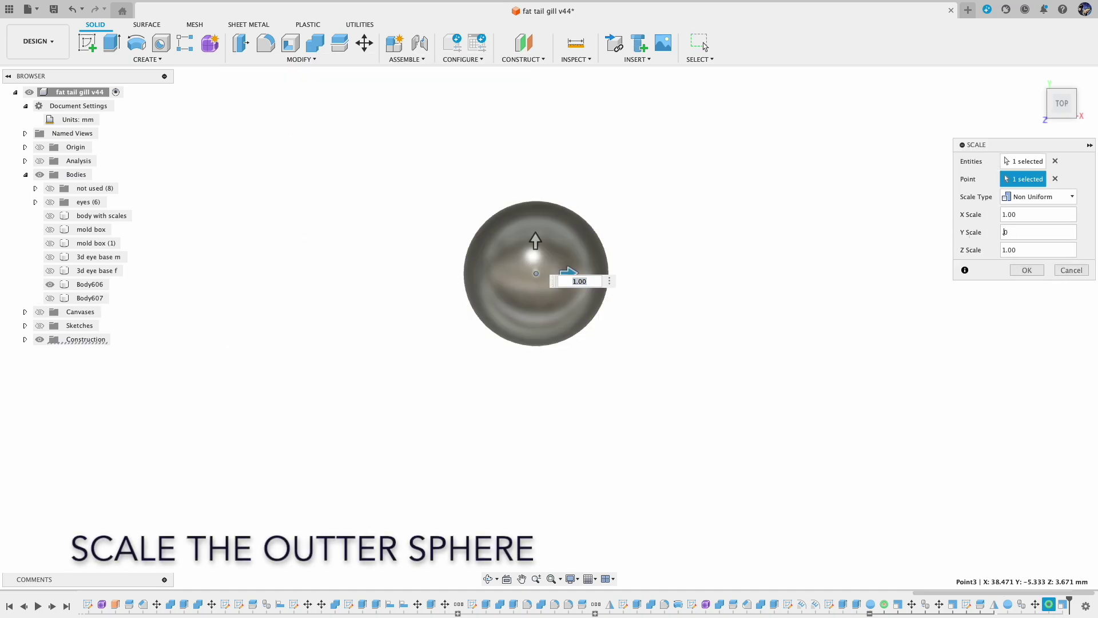
pyautogui.press('Return')
pyautogui.click(49, 284)
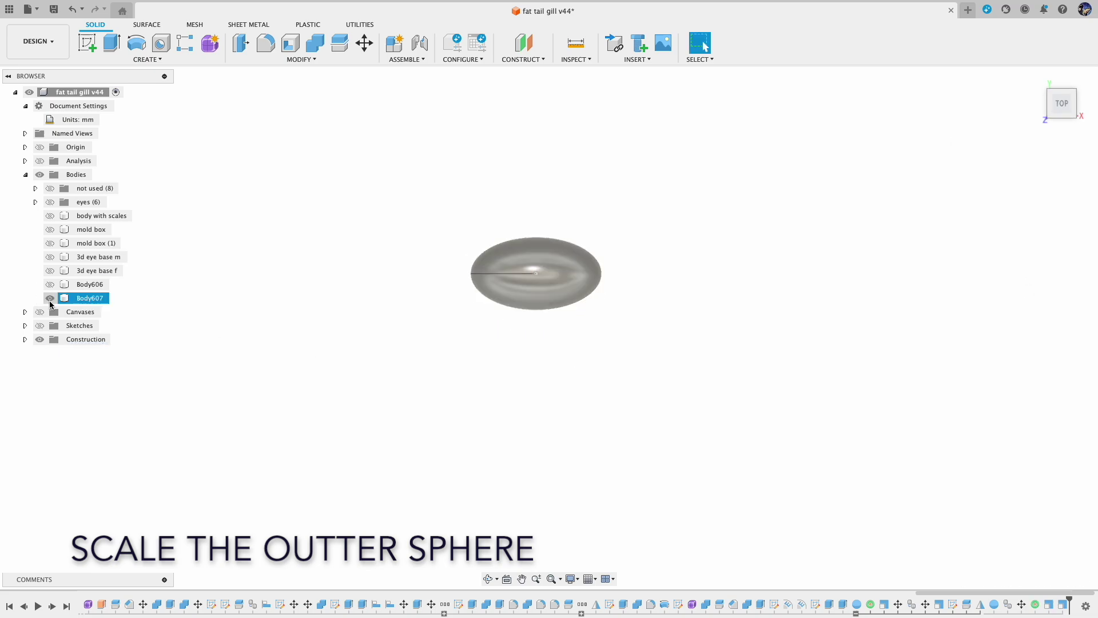
pyautogui.click(49, 298)
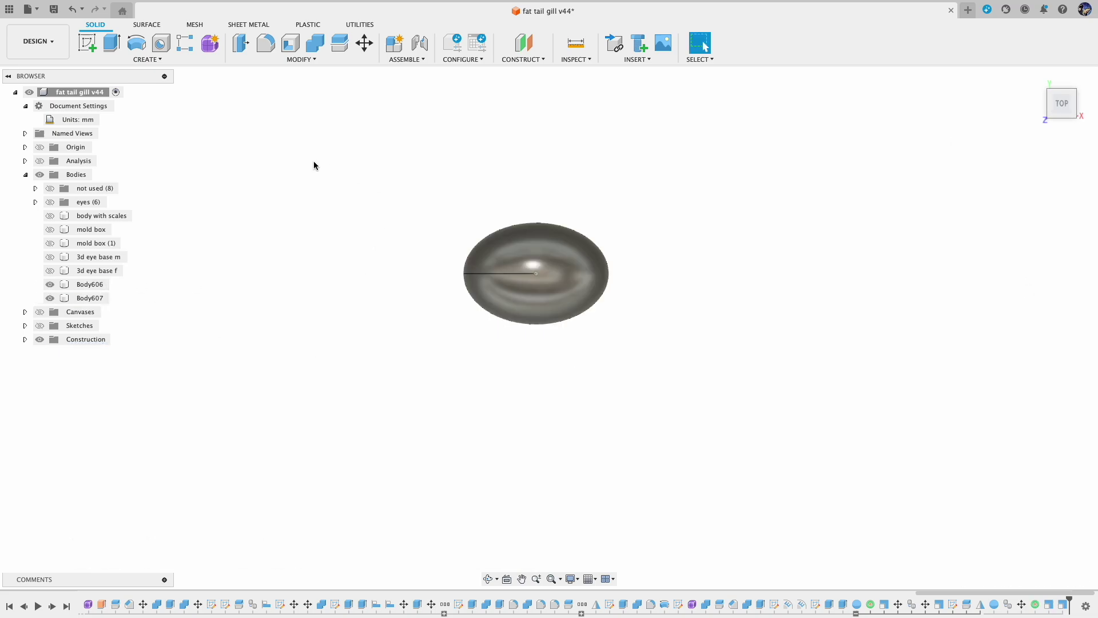
# Open the Appearance panel for Body606 and reposition it.
pyautogui.rightClick(93, 285)
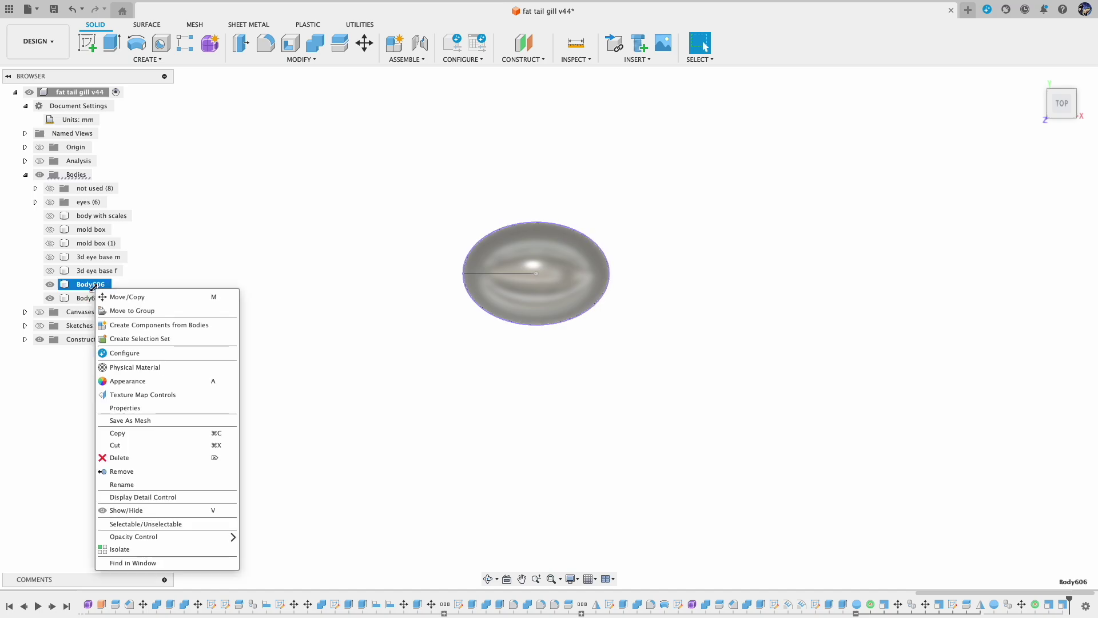
pyautogui.click(136, 380)
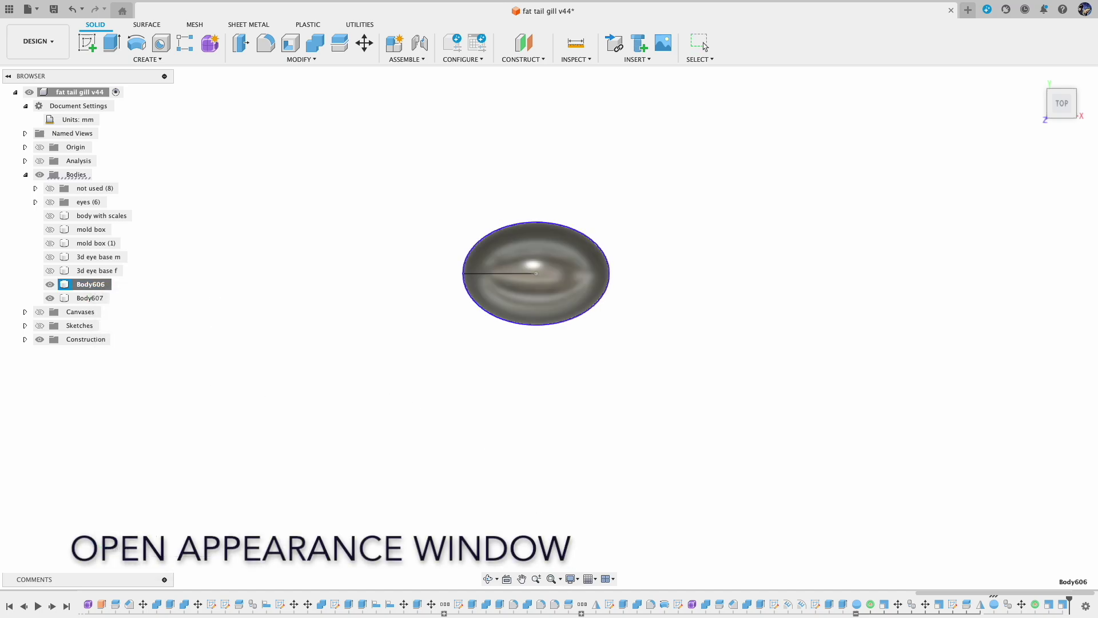
pyautogui.moveTo(795, 161); pyautogui.dragTo(895, 88)
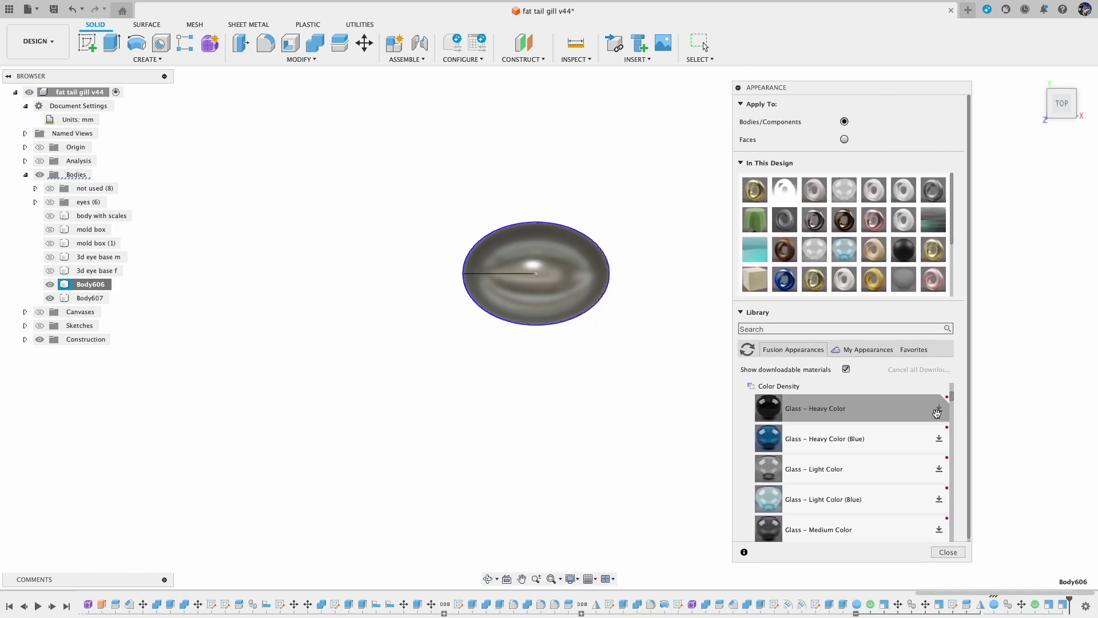
pyautogui.scroll(-1, 978, 446)
pyautogui.scroll(5, 893, 448)
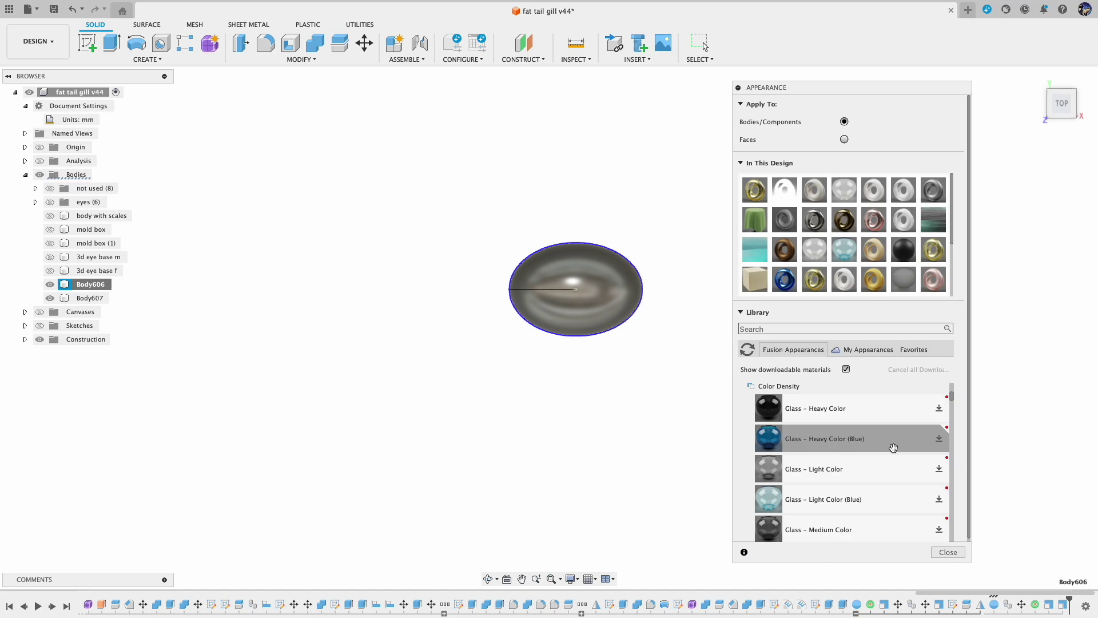
pyautogui.scroll(2, 893, 447)
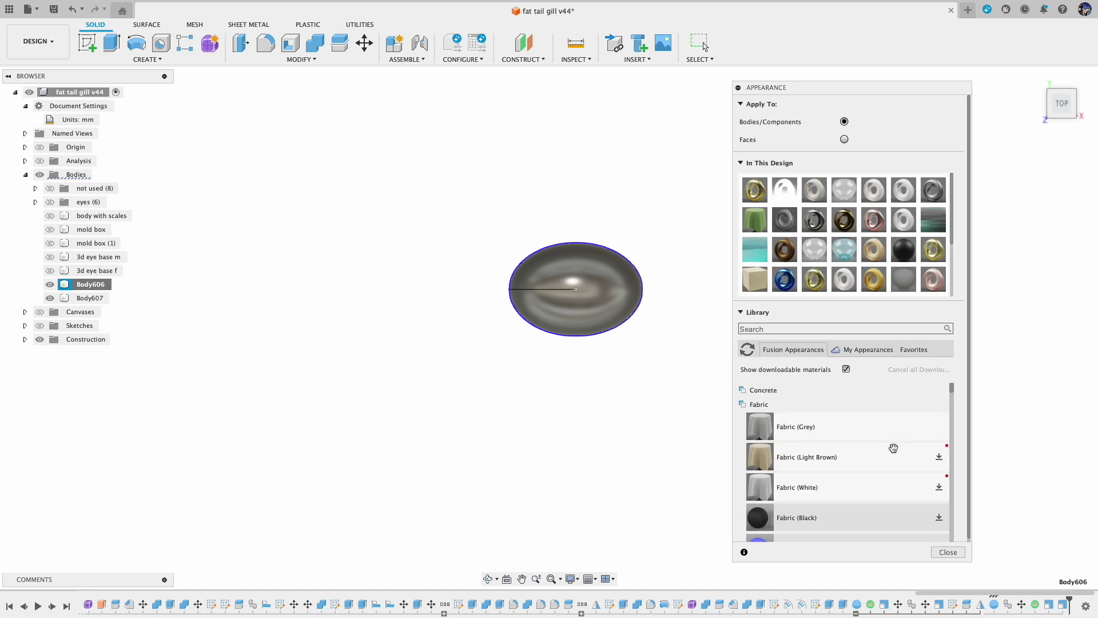
# Browse to Glass > Color Density and apply Glass – Light Color (Blue) to Body606.
pyautogui.click(744, 404)
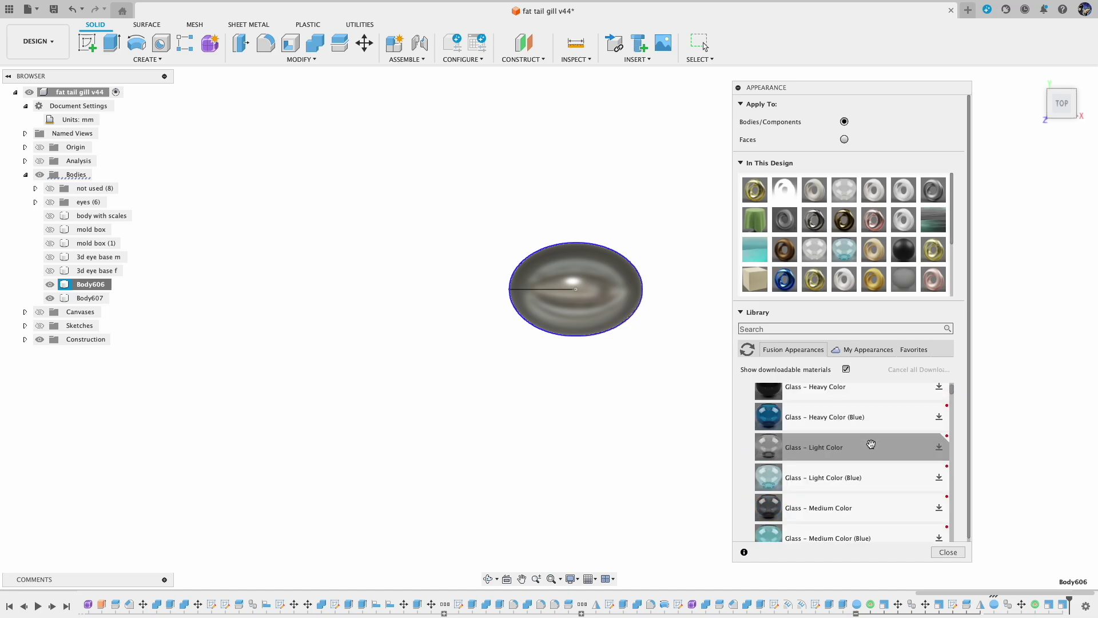
pyautogui.scroll(-5, 871, 445)
pyautogui.scroll(3, 870, 445)
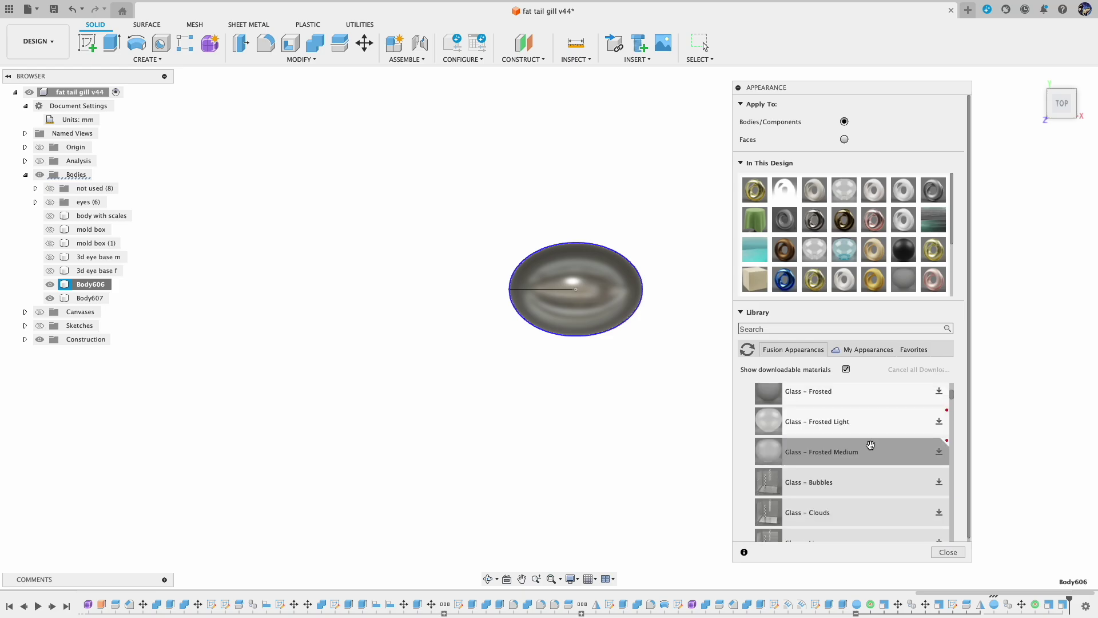
pyautogui.click(954, 400)
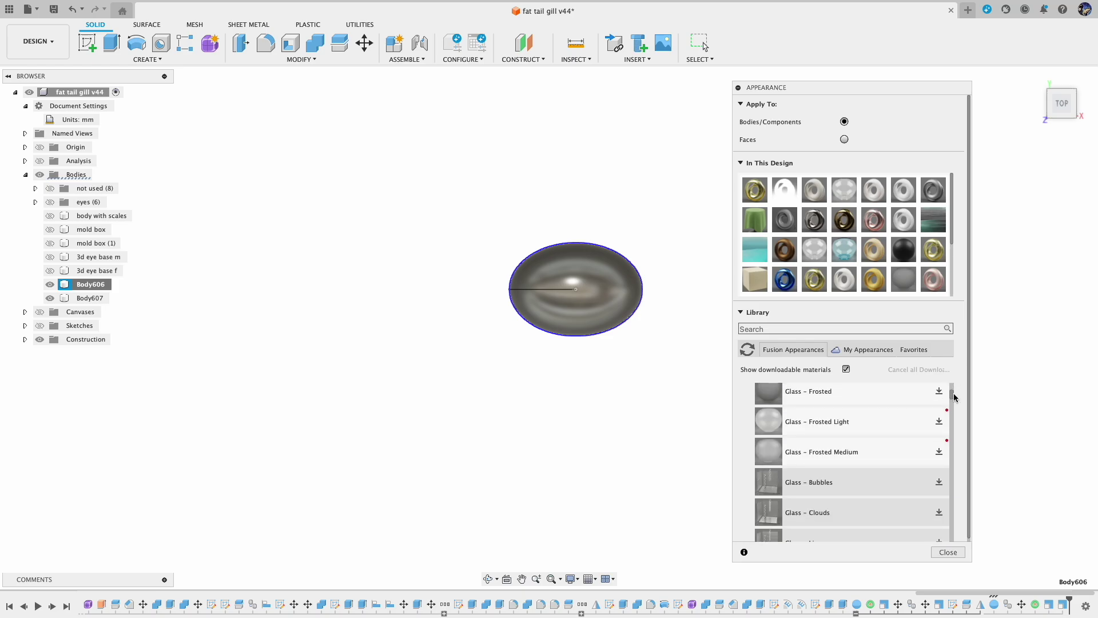
pyautogui.moveTo(953, 395); pyautogui.dragTo(951, 387)
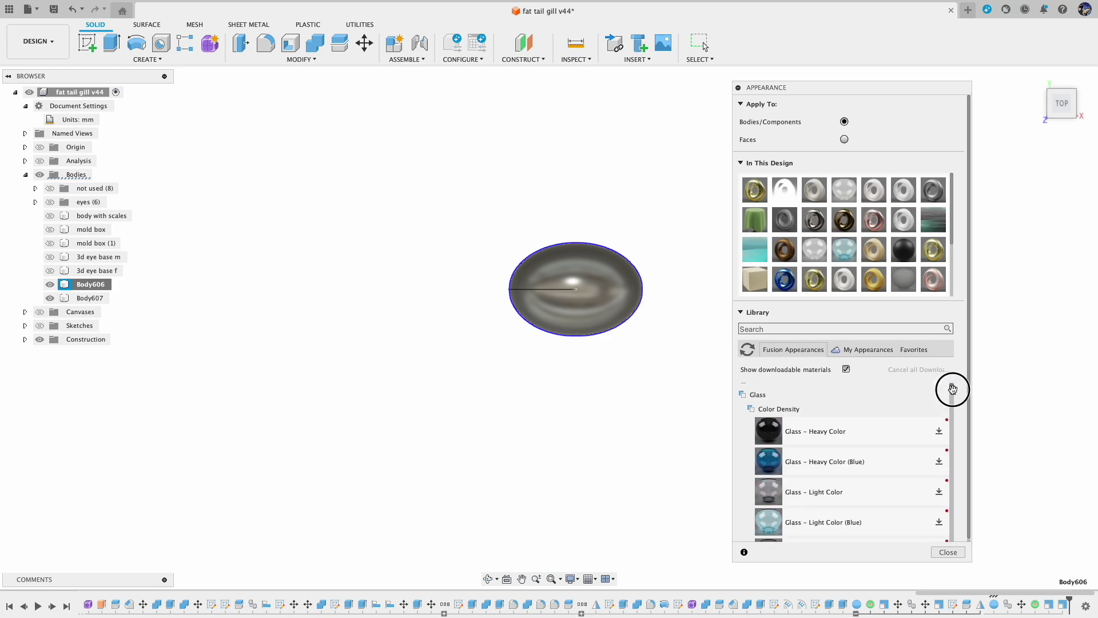
pyautogui.click(743, 395)
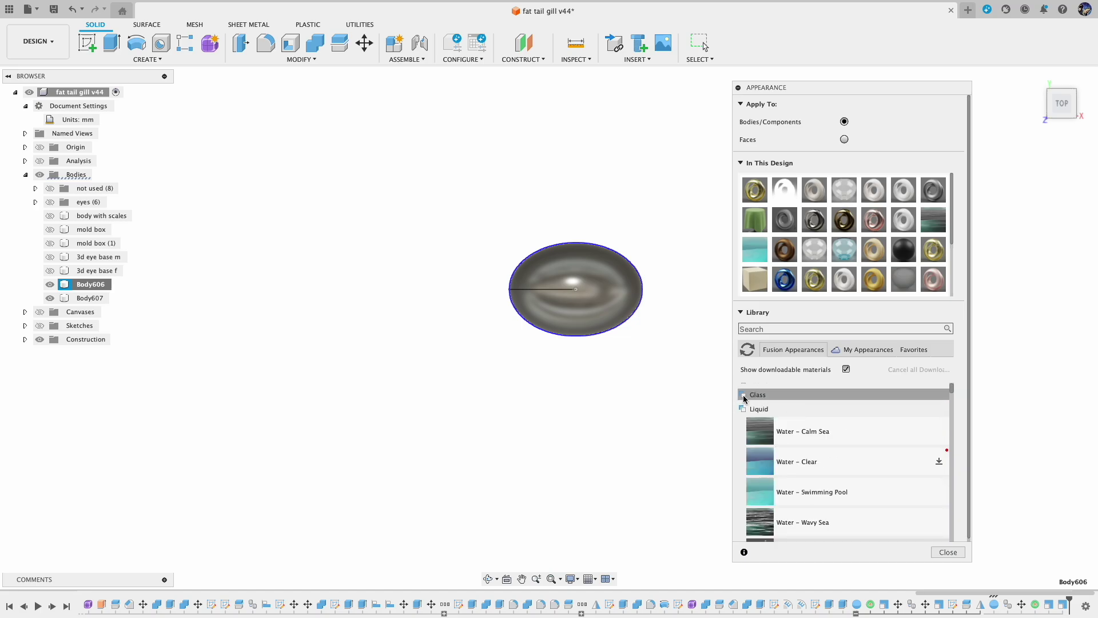
pyautogui.click(742, 394)
pyautogui.click(751, 408)
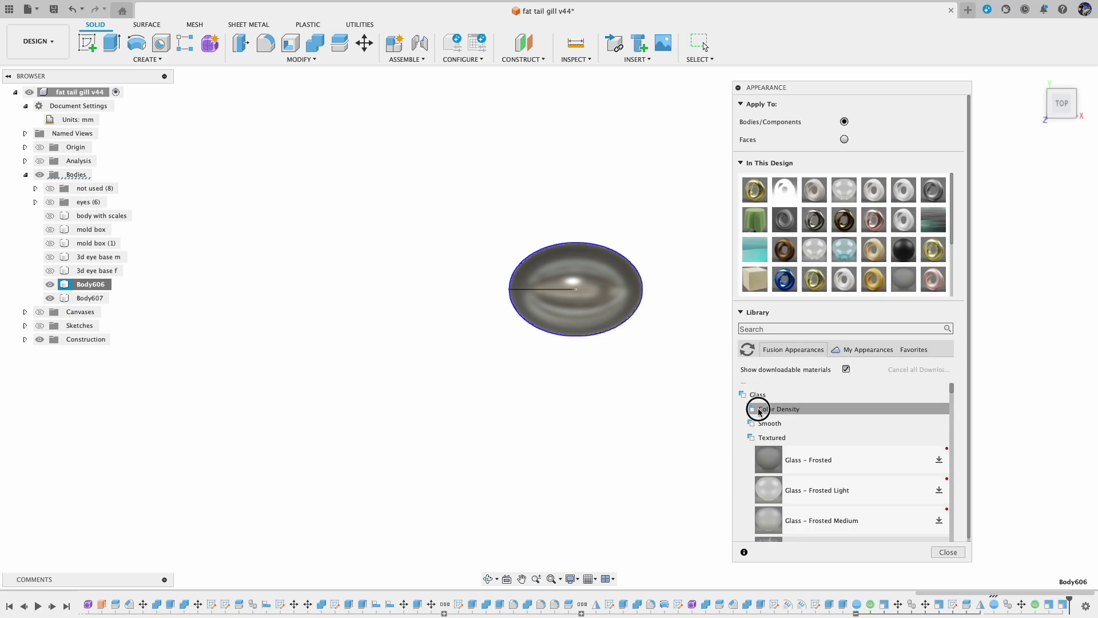
pyautogui.click(758, 409)
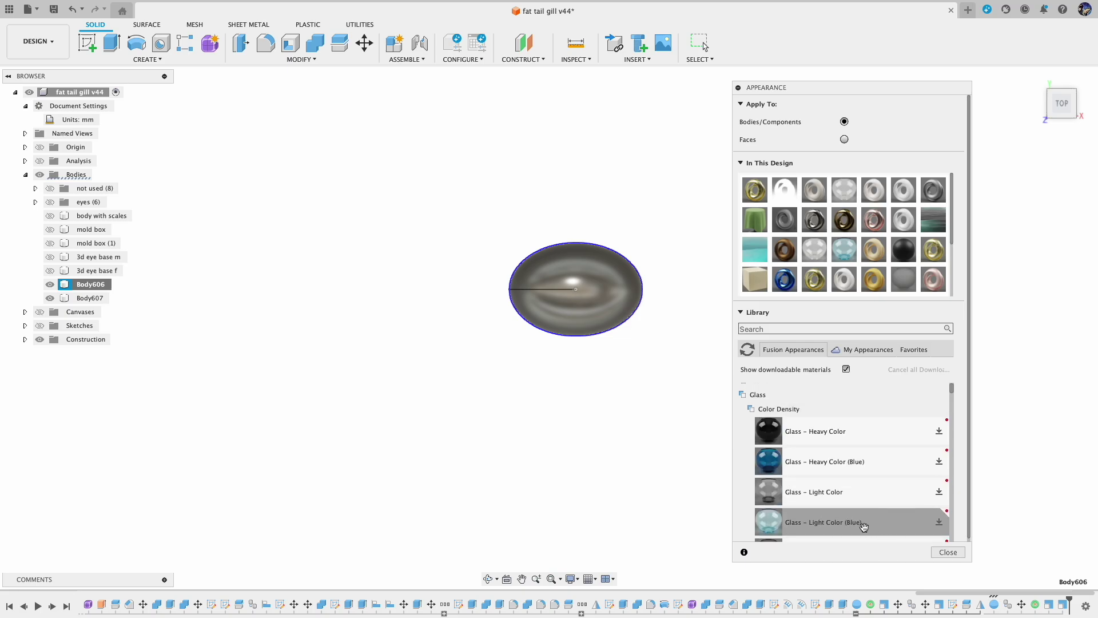
pyautogui.moveTo(836, 521); pyautogui.dragTo(630, 303)
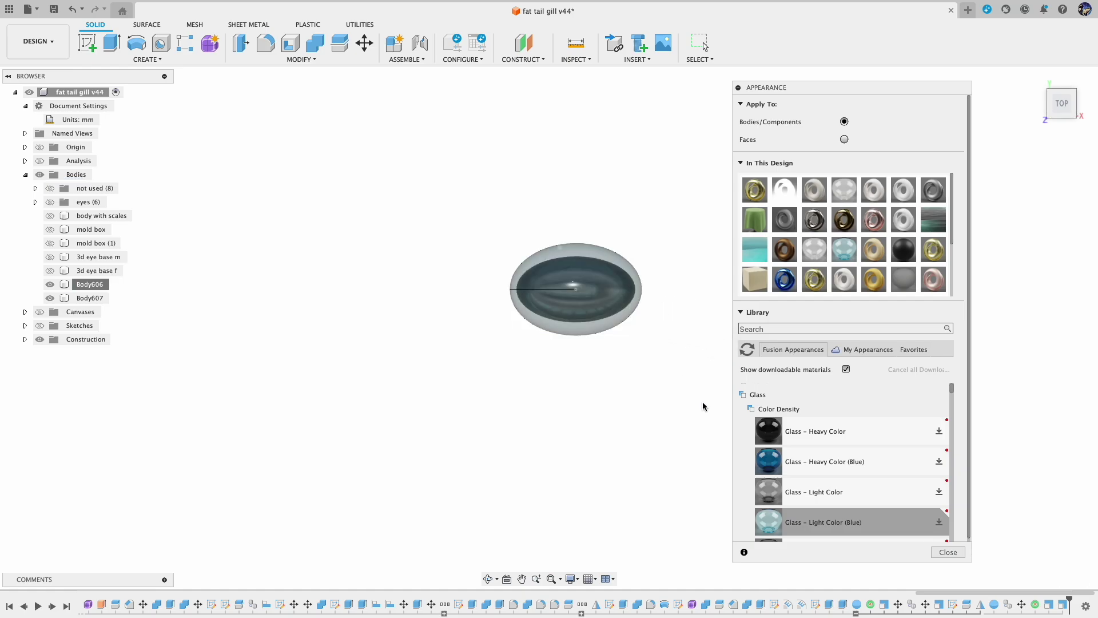
pyautogui.keyDown('shift'); pyautogui.moveTo(657, 433); pyautogui.dragTo(672, 361, button='middle'); pyautogui.keyUp('shift')
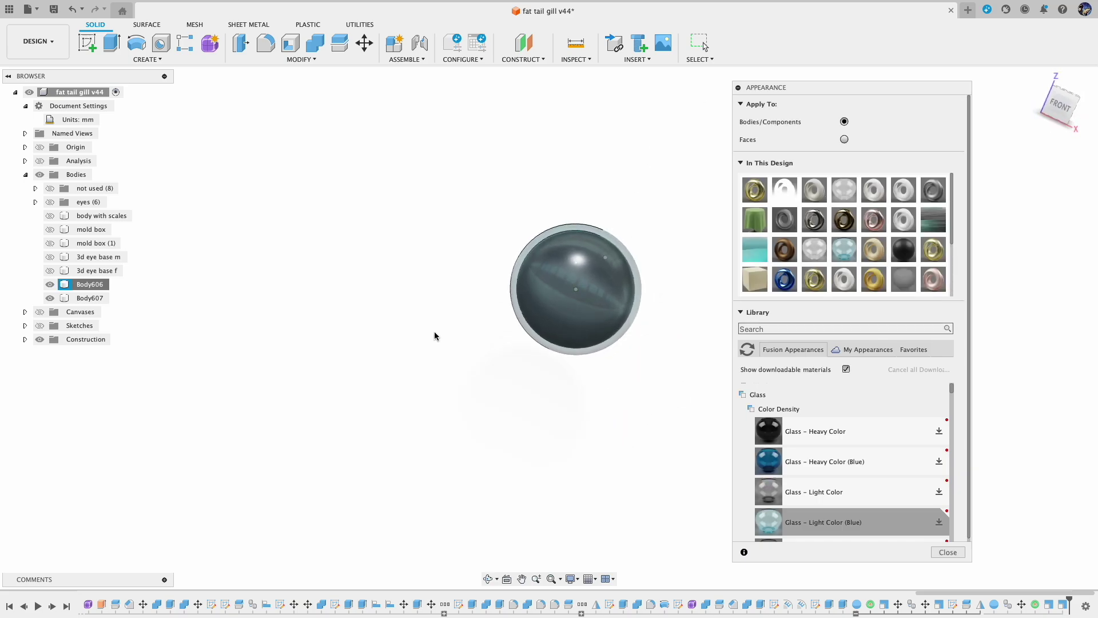
# Hide the glass shell, apply Brass – Old to Body607, then show Body606 again.
pyautogui.click(50, 284)
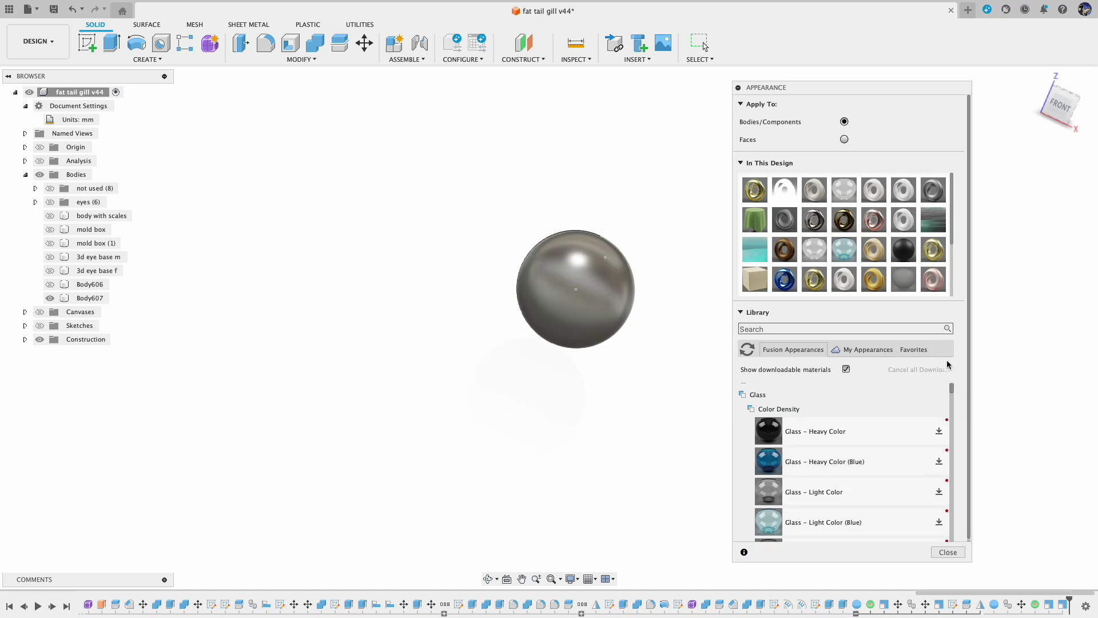
pyautogui.click(743, 394)
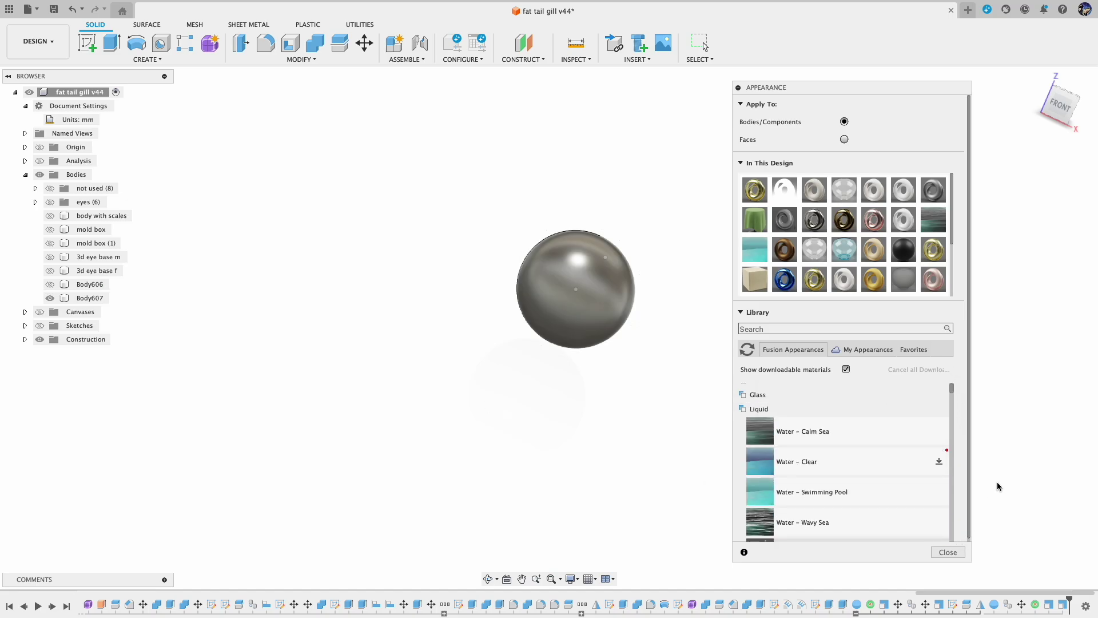
pyautogui.moveTo(952, 391); pyautogui.dragTo(954, 416)
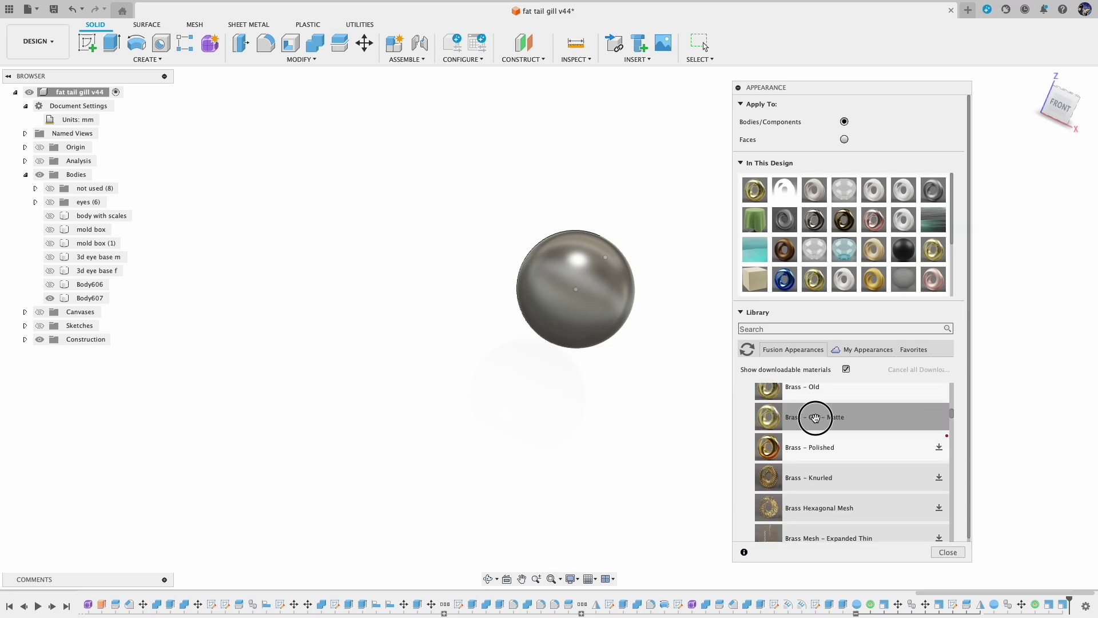
pyautogui.click(816, 395)
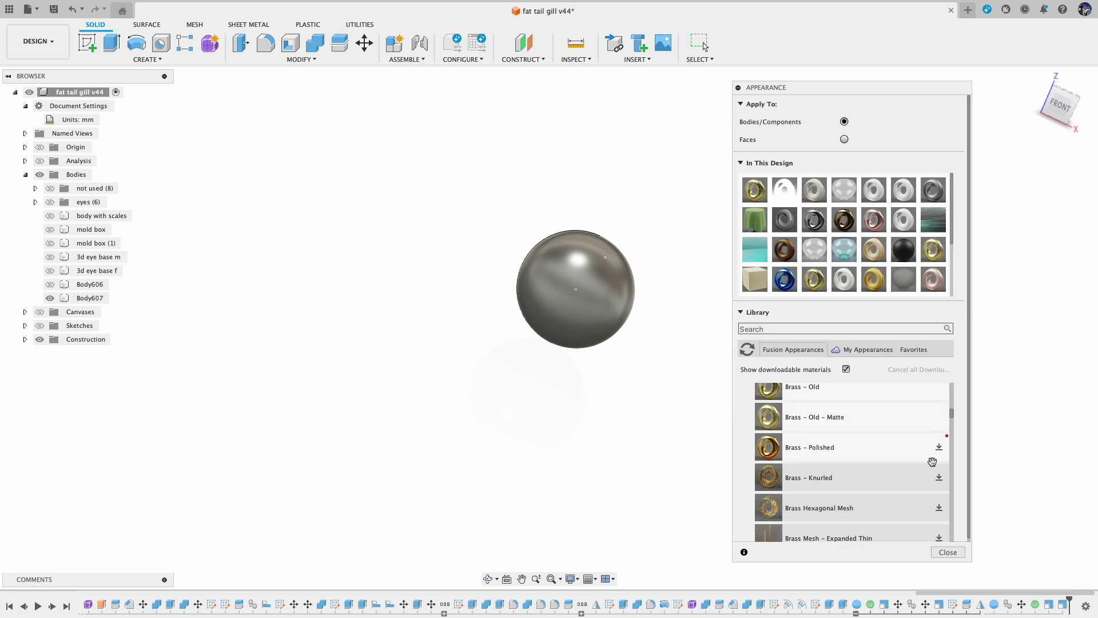
pyautogui.moveTo(952, 415); pyautogui.dragTo(952, 411)
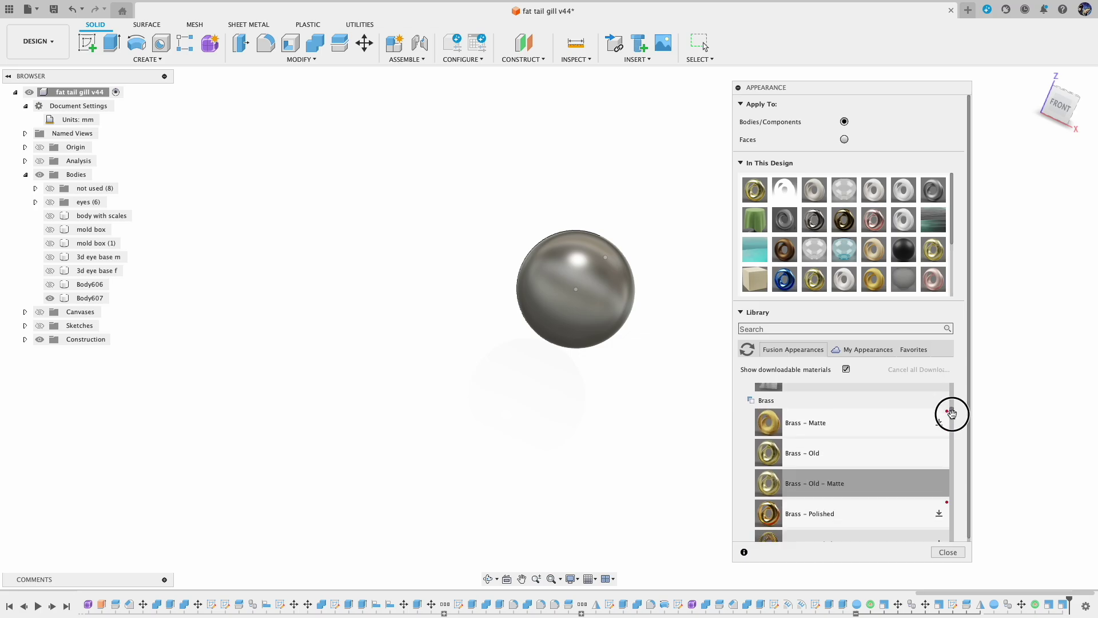
pyautogui.moveTo(768, 456); pyautogui.dragTo(626, 298)
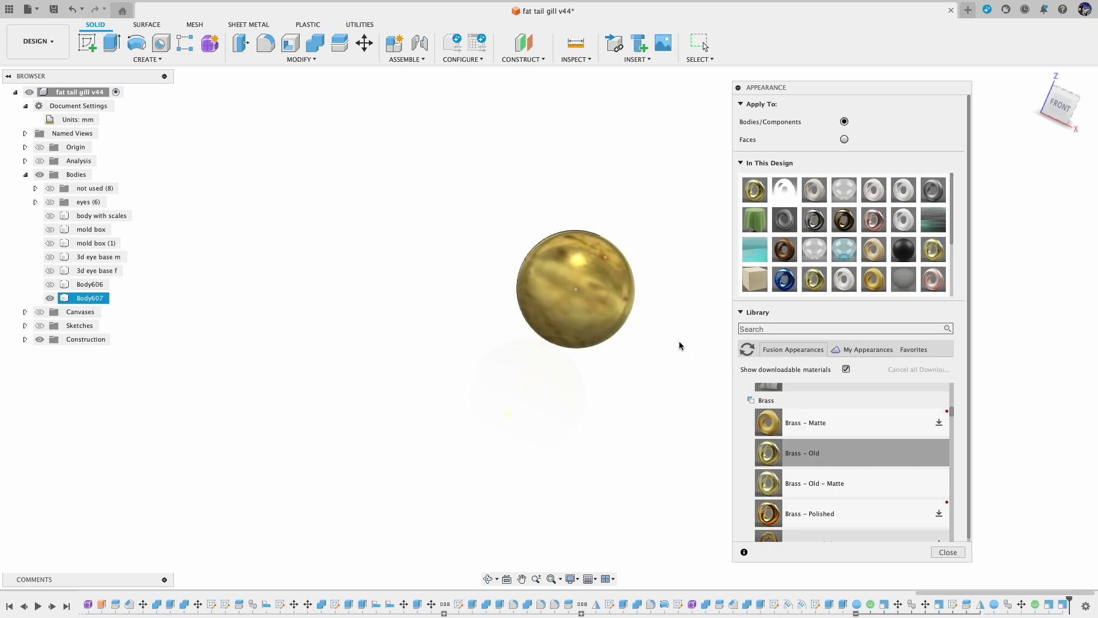
pyautogui.moveTo(680, 345)
pyautogui.keyDown('shift'); pyautogui.mouseDown(button='middle')
pyautogui.moveTo(647, 422)
pyautogui.moveTo(687, 257)
pyautogui.moveTo(676, 338)
pyautogui.mouseUp(button='middle'); pyautogui.keyUp('shift')
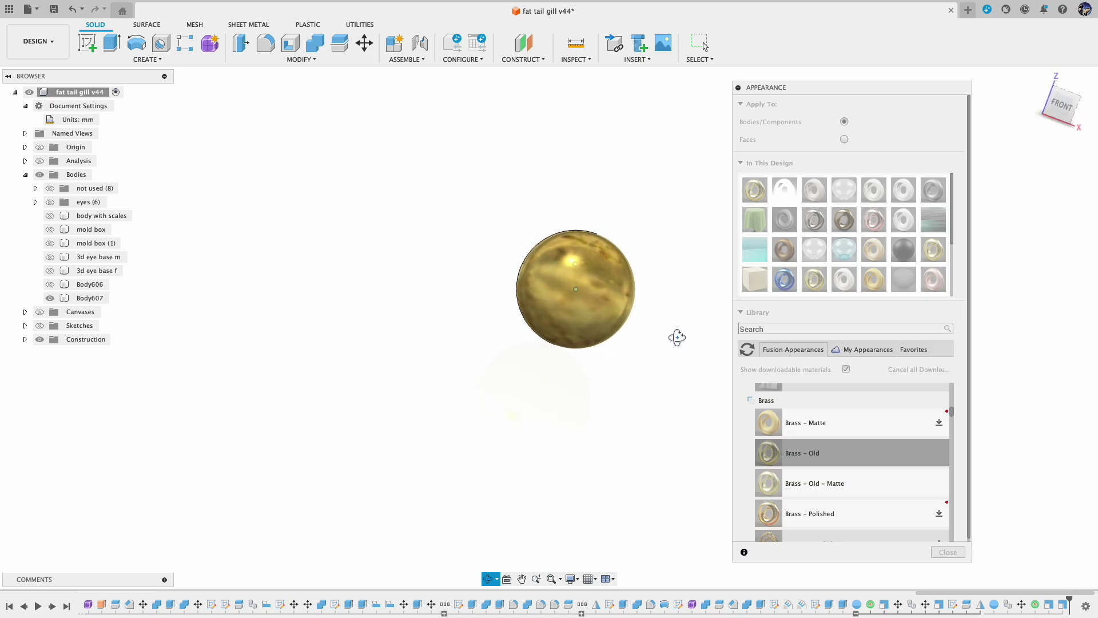
pyautogui.click(50, 284)
pyautogui.keyDown('shift'); pyautogui.moveTo(658, 377); pyautogui.dragTo(703, 412, button='middle'); pyautogui.keyUp('shift')
# Close the Appearance panel, show the scaled fish body, and hide both eye spheres.
pyautogui.click(738, 88)
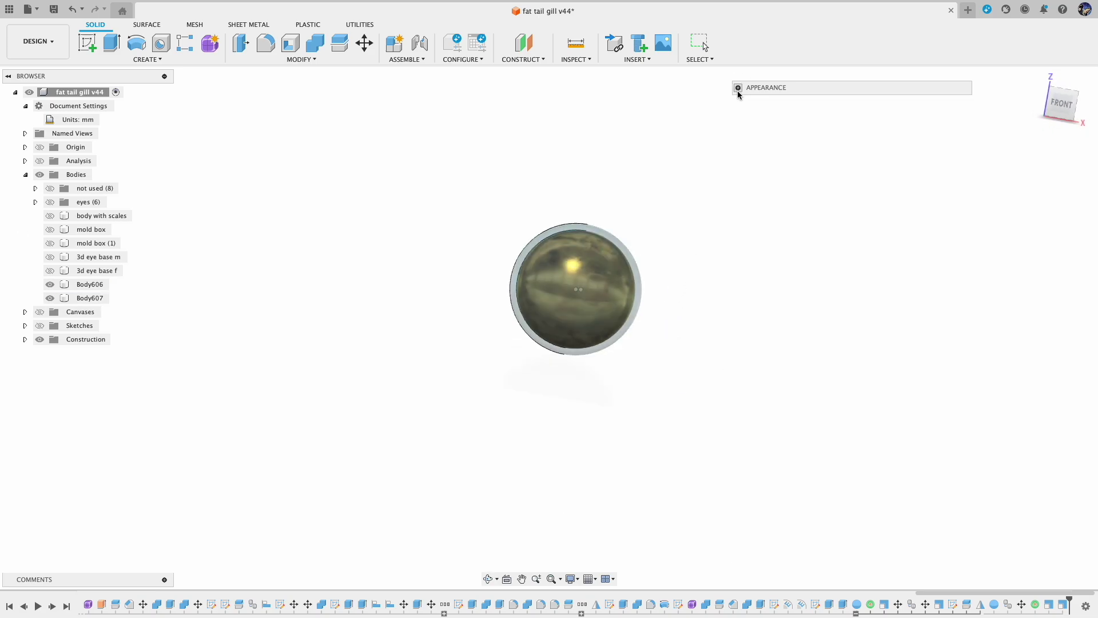
pyautogui.click(50, 216)
pyautogui.click(725, 301)
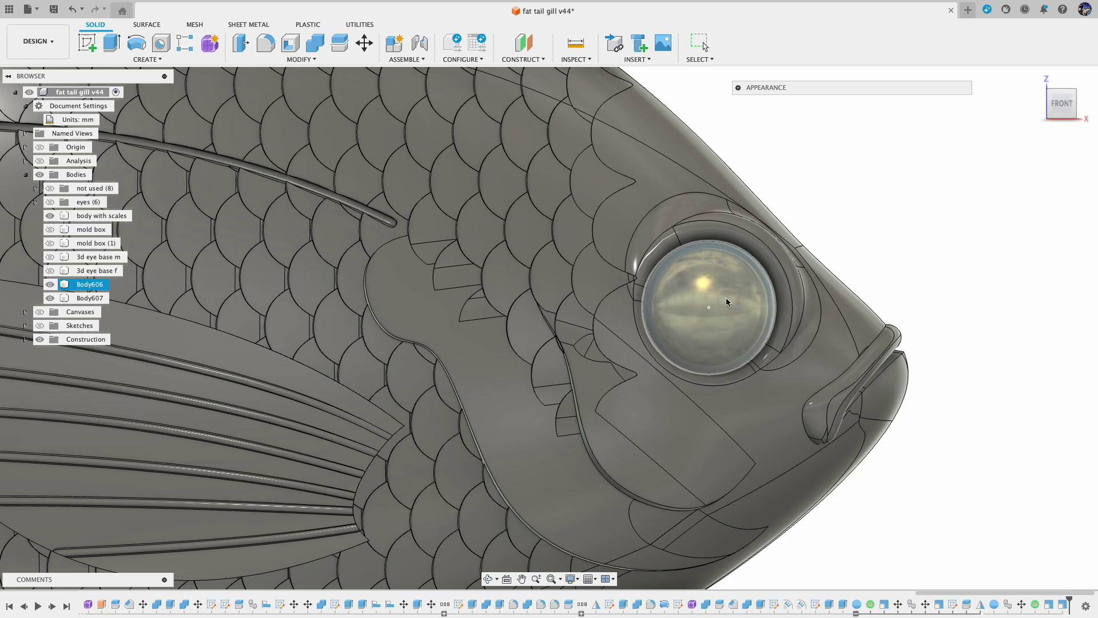
pyautogui.click(50, 284)
pyautogui.click(50, 298)
pyautogui.click(50, 298)
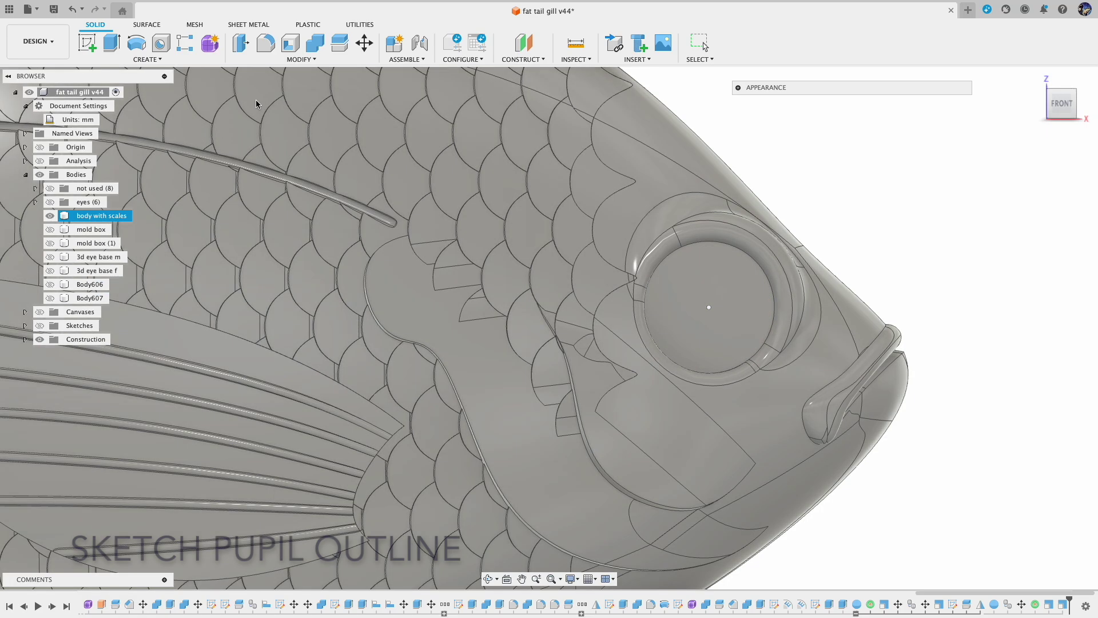
# Sketch an ellipse on the flat pupil face, centred on the eye.
pyautogui.click(88, 42)
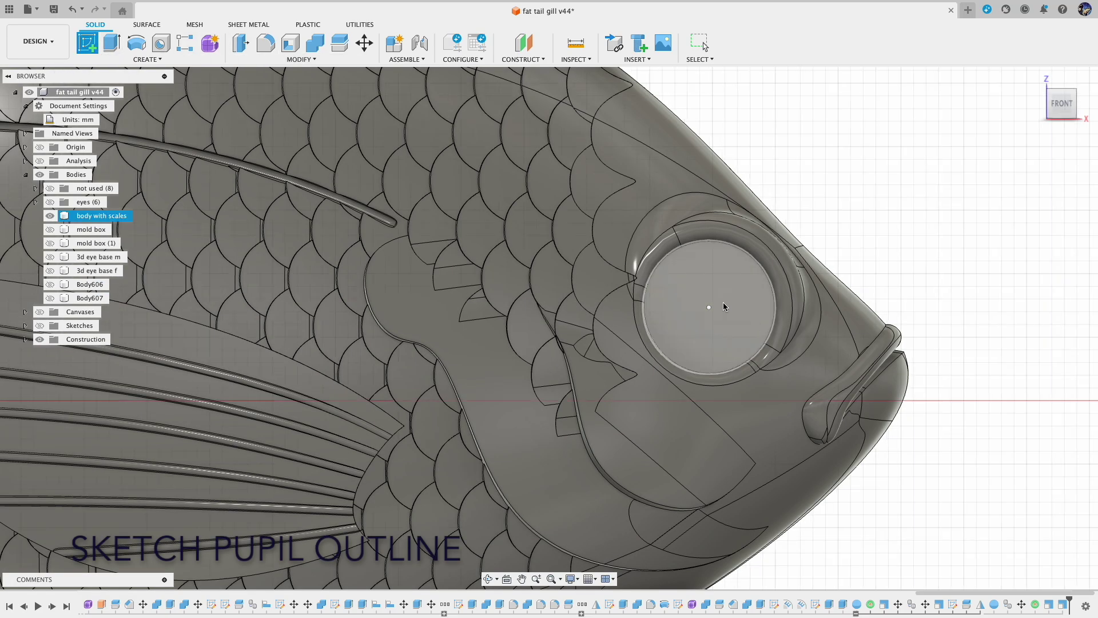
pyautogui.click(743, 304)
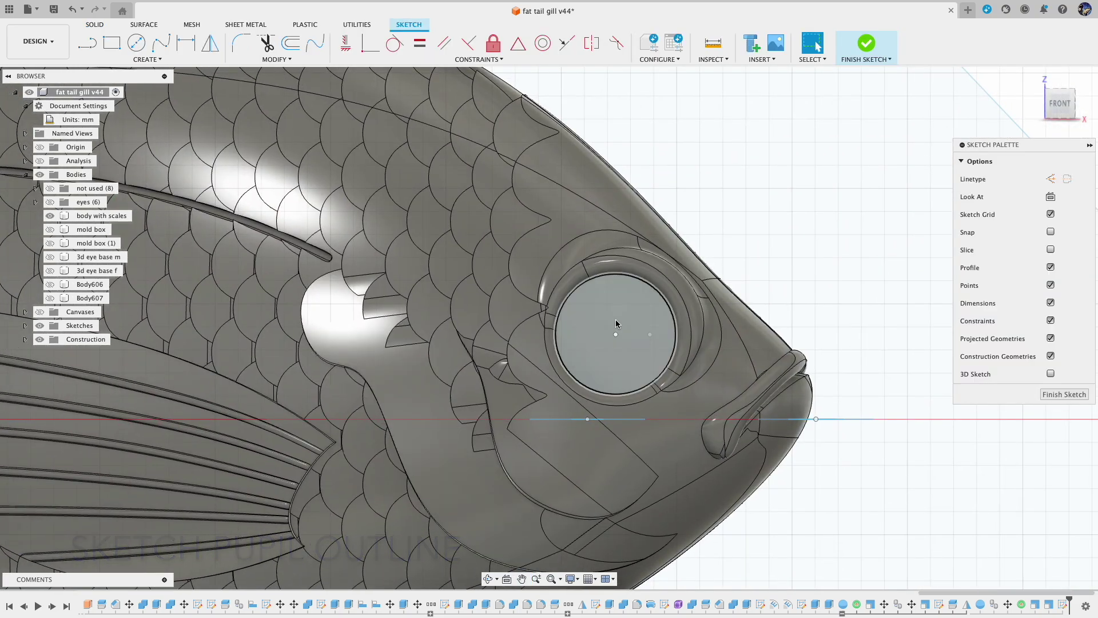
pyautogui.click(148, 59)
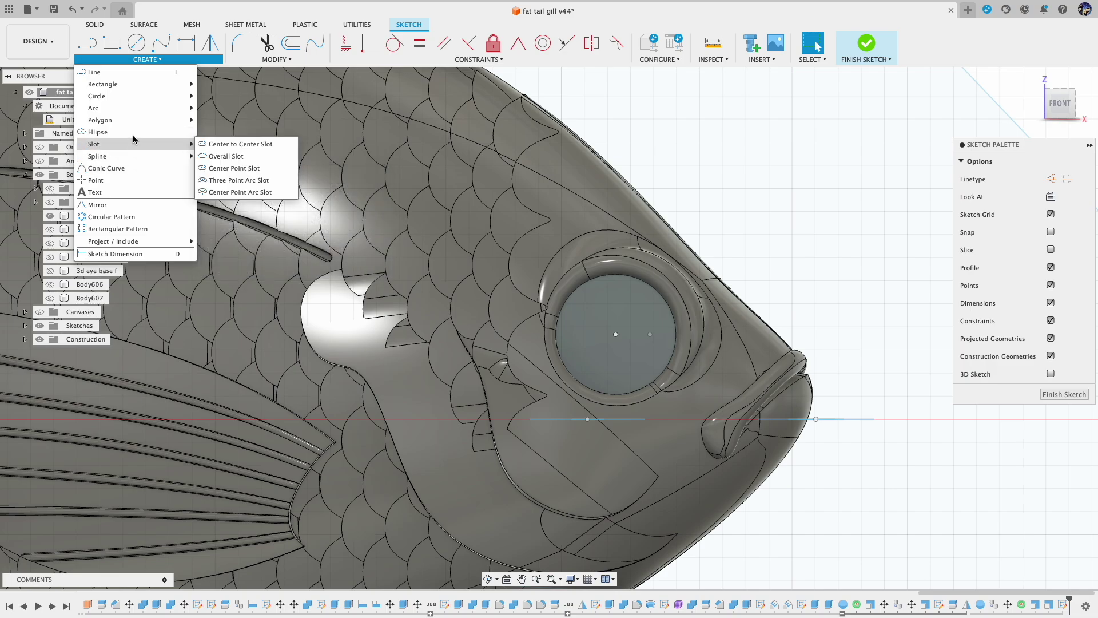
pyautogui.click(133, 135)
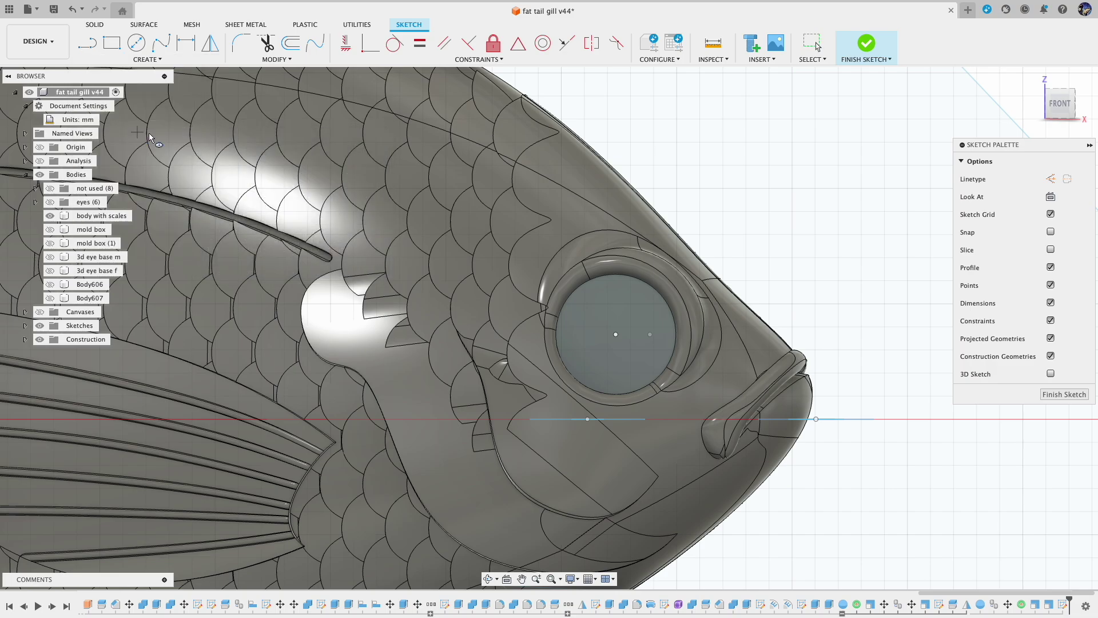
pyautogui.click(615, 347)
pyautogui.click(657, 348)
pyautogui.click(637, 383)
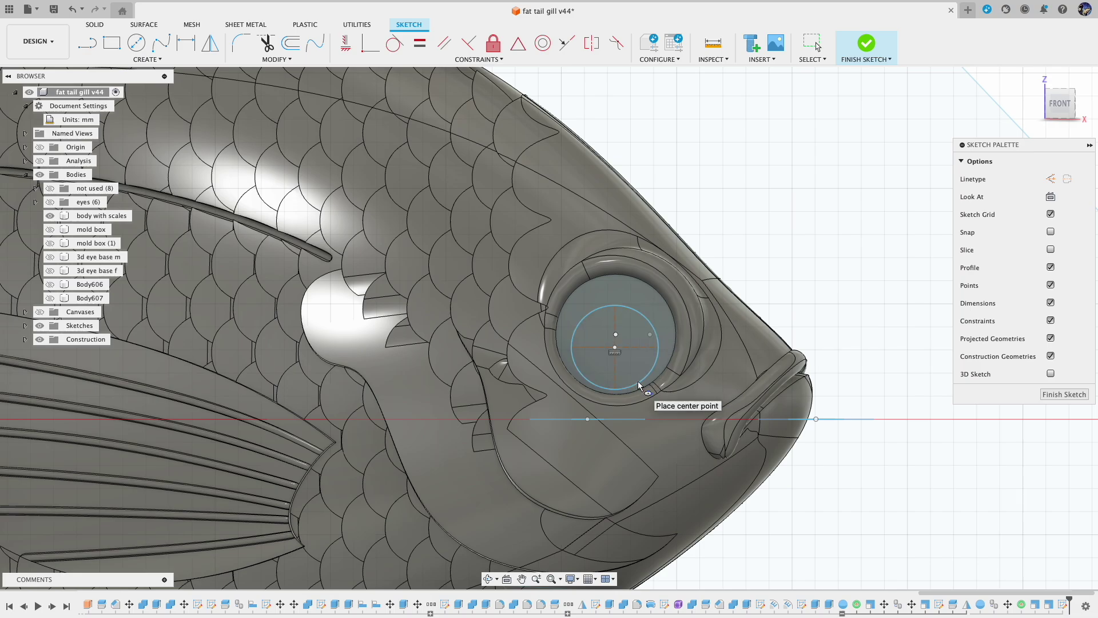
pyautogui.press('Escape')
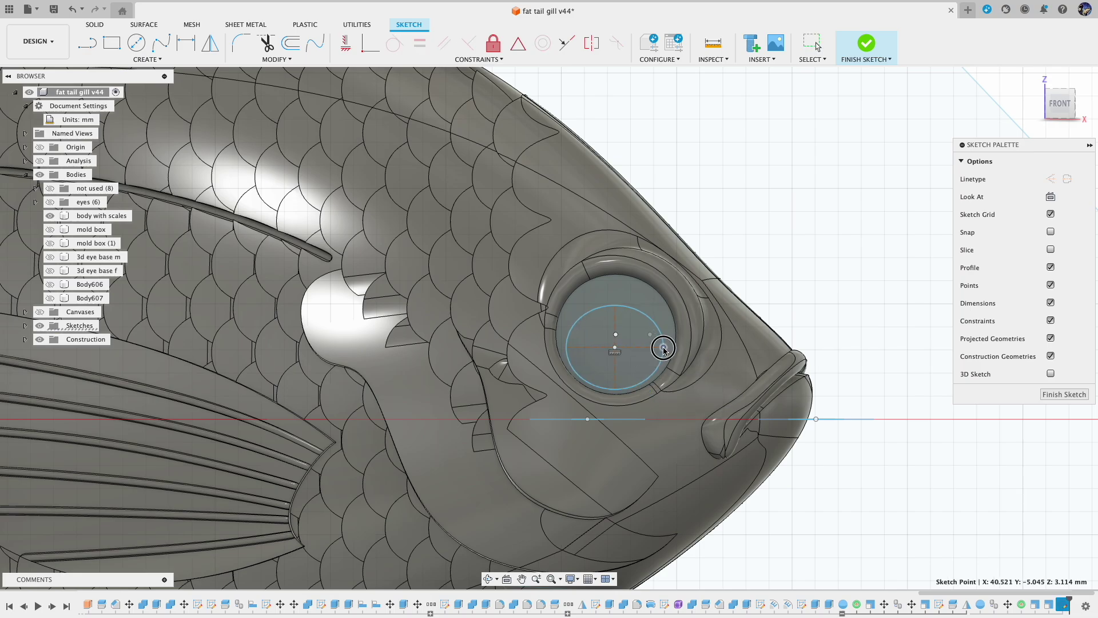
# Nudge, flatten and narrow the pupil ellipse, then finish the sketch.
pyautogui.click(629, 312)
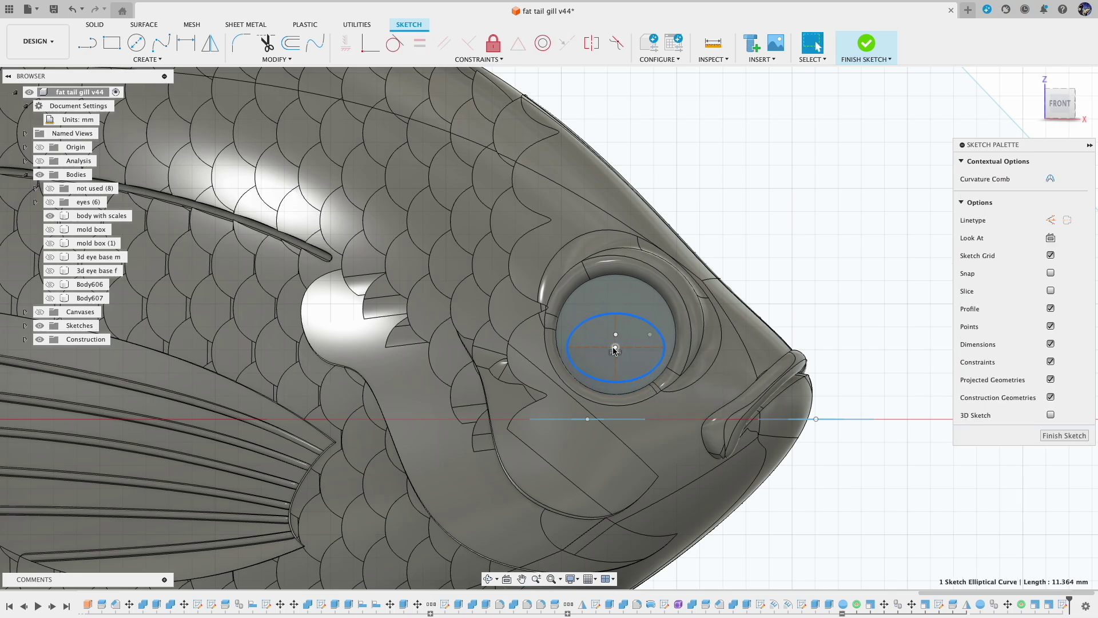
pyautogui.moveTo(613, 350); pyautogui.dragTo(620, 351)
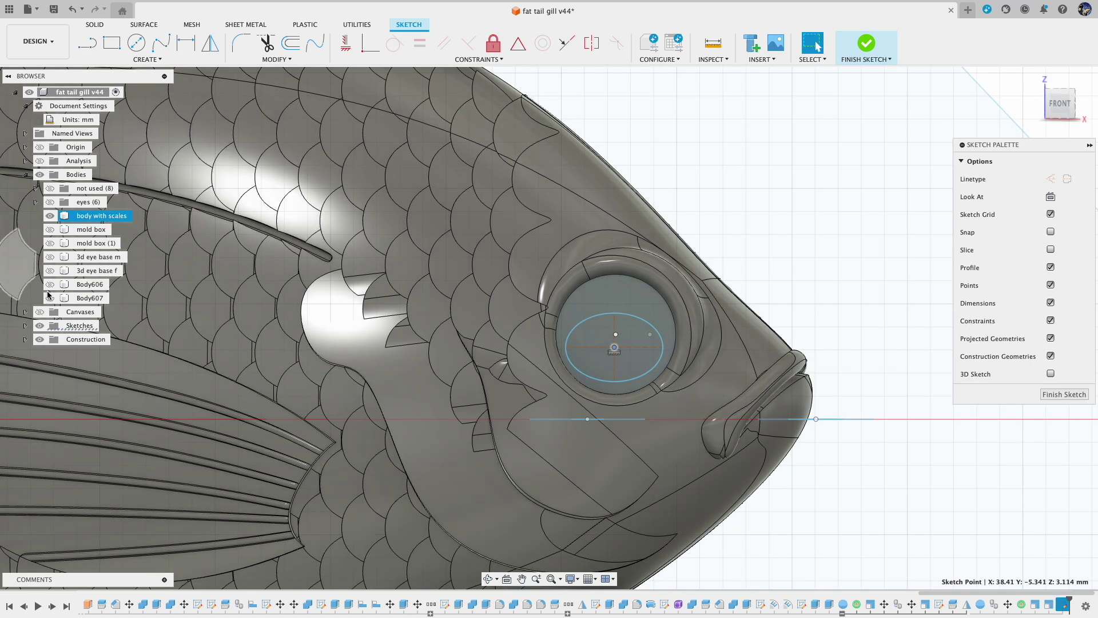
pyautogui.click(50, 298)
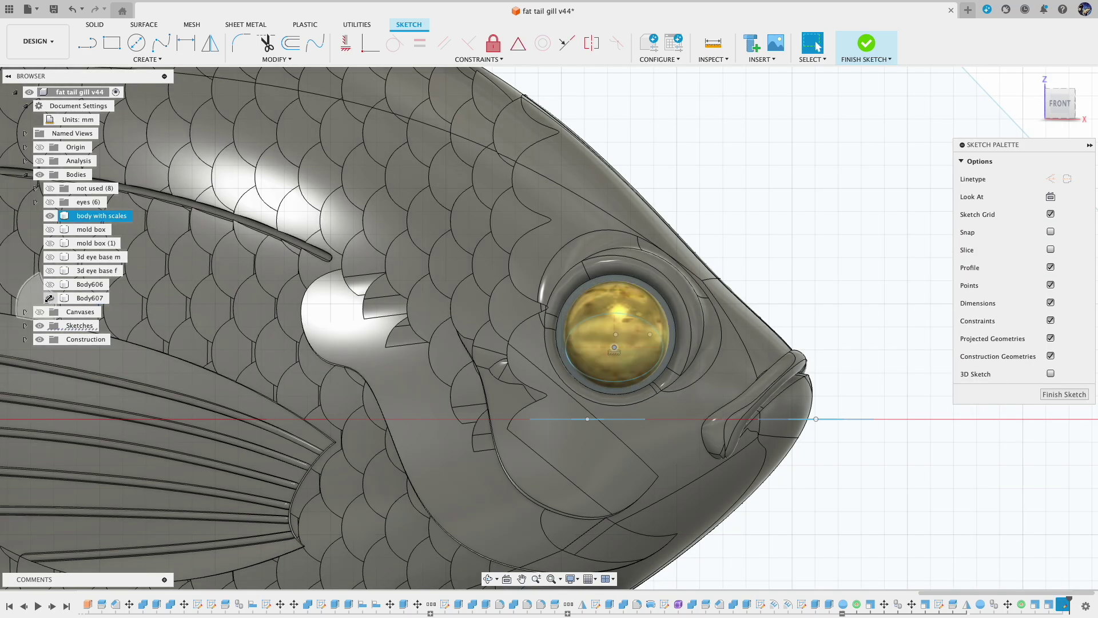
pyautogui.click(49, 298)
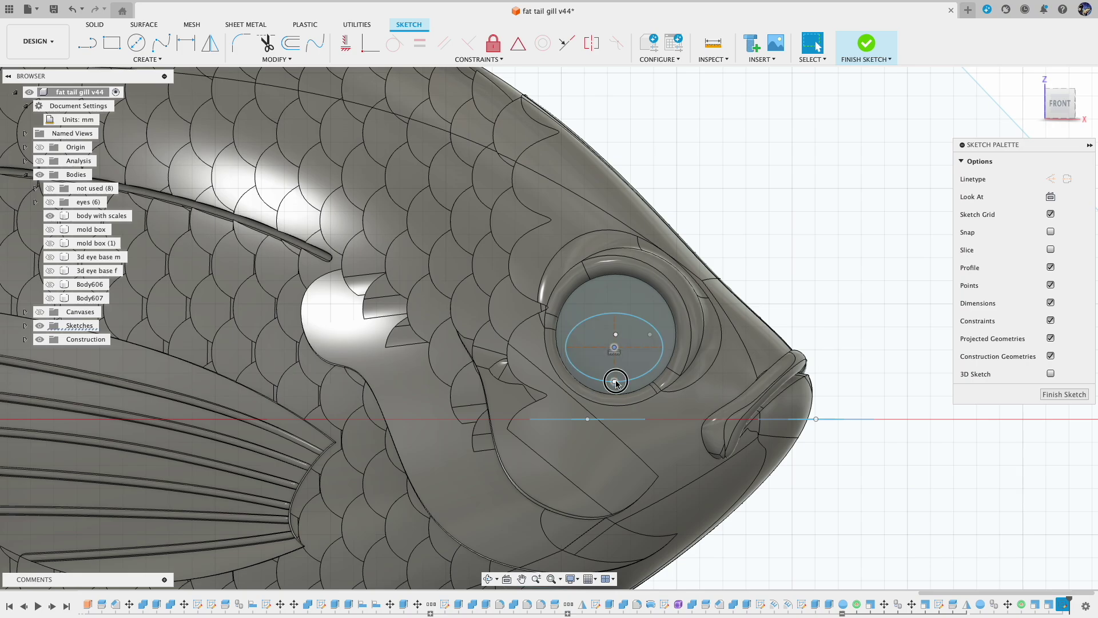
pyautogui.moveTo(615, 381); pyautogui.dragTo(614, 376)
pyautogui.moveTo(572, 344); pyautogui.dragTo(617, 352)
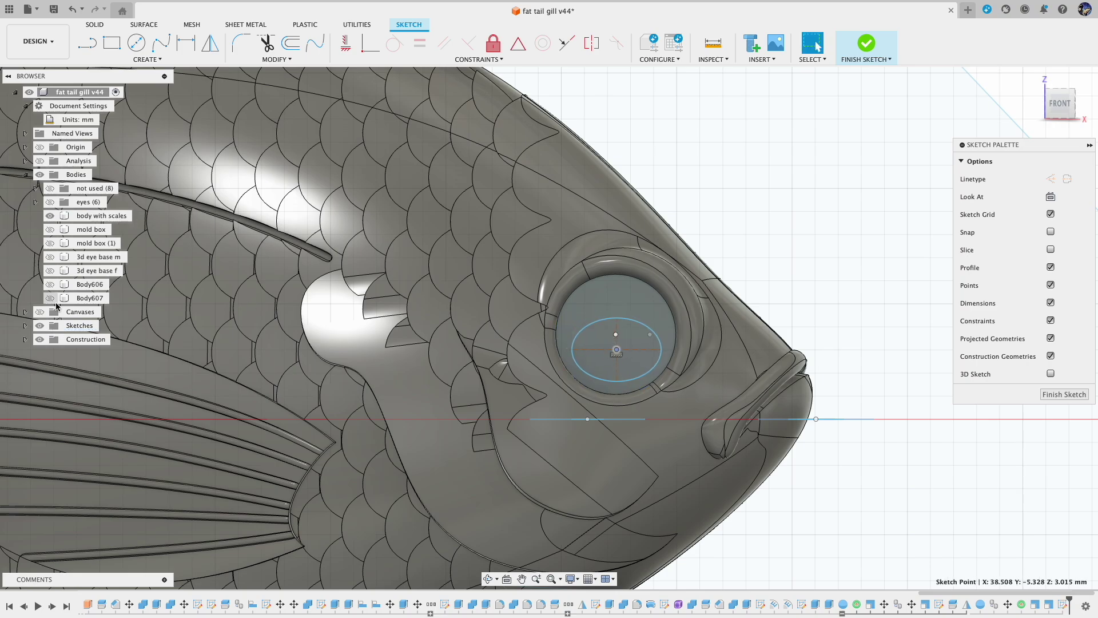
pyautogui.click(1065, 395)
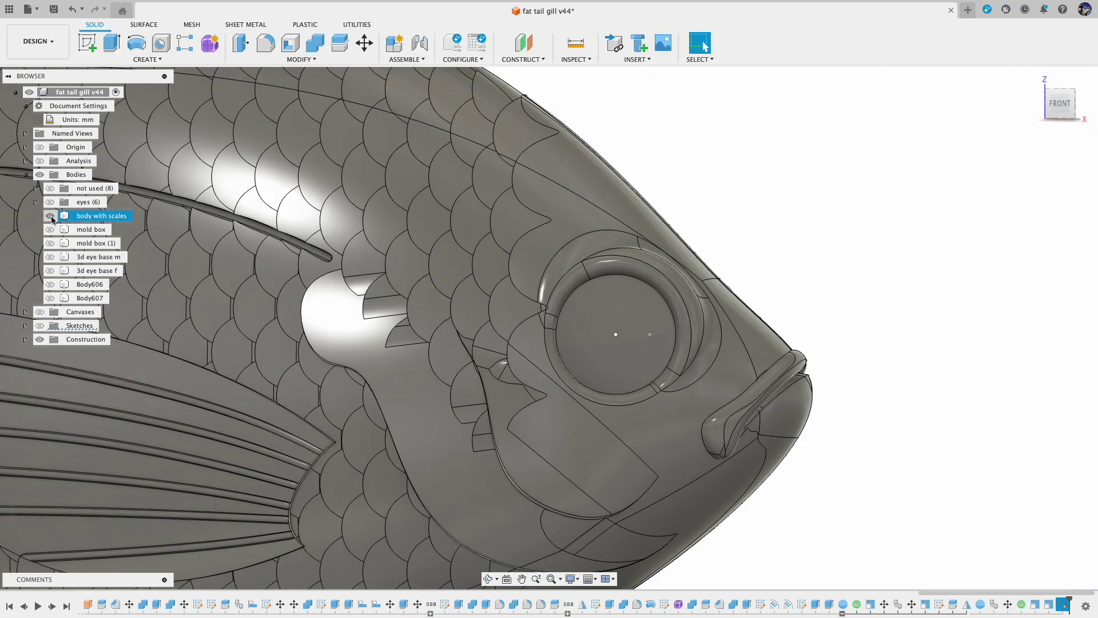
# Split the golden sphere Body607 with the ellipse sketch, creating pupil body Body608.
pyautogui.click(50, 216)
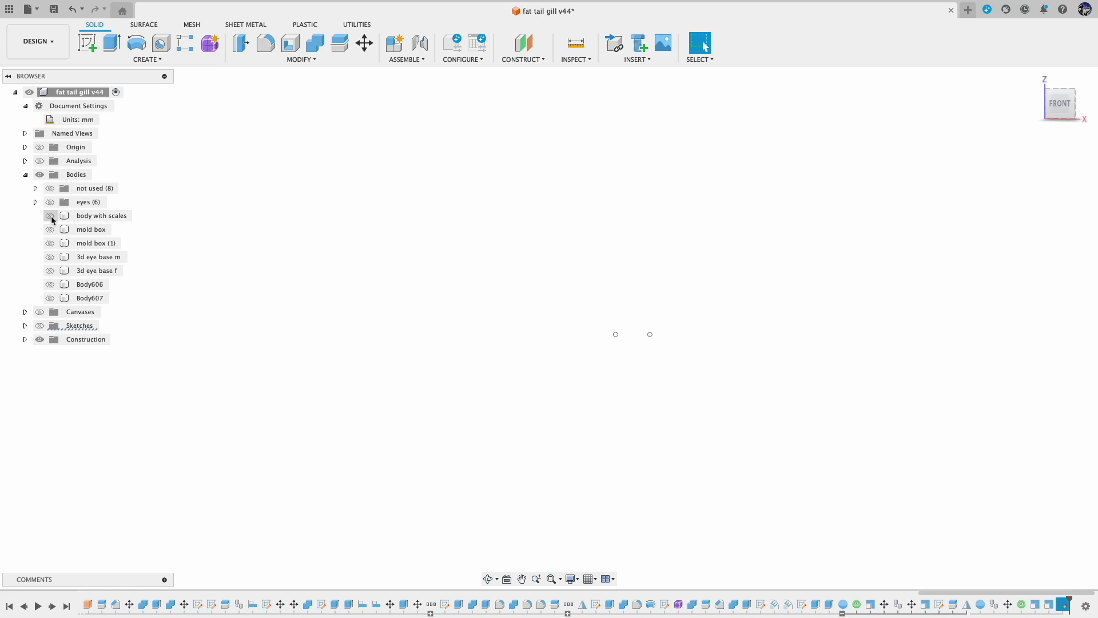
pyautogui.click(50, 298)
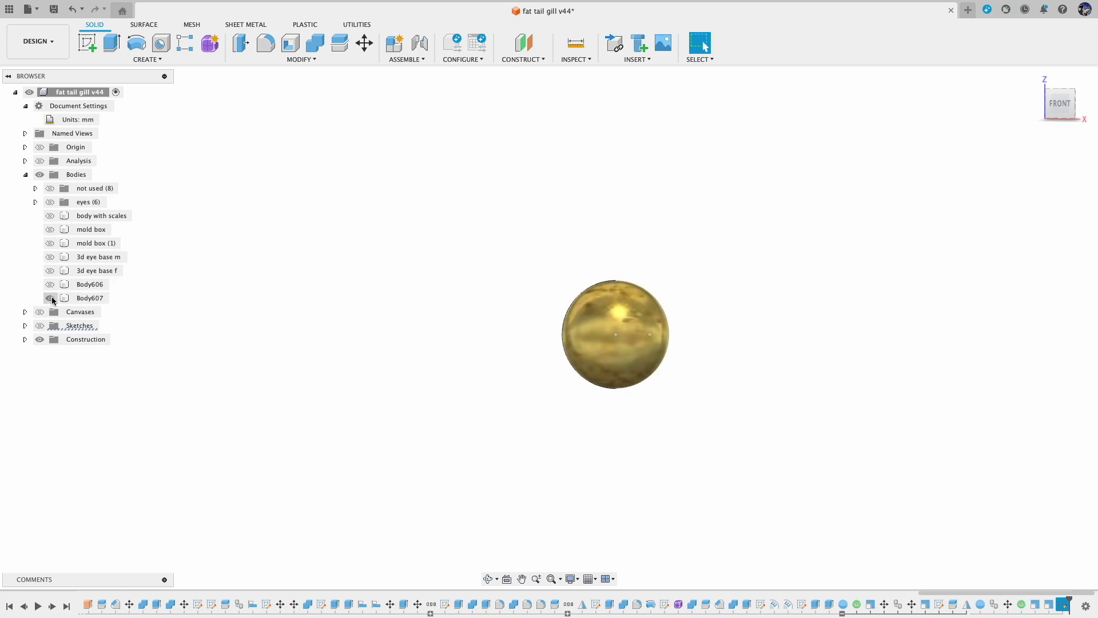
pyautogui.click(346, 48)
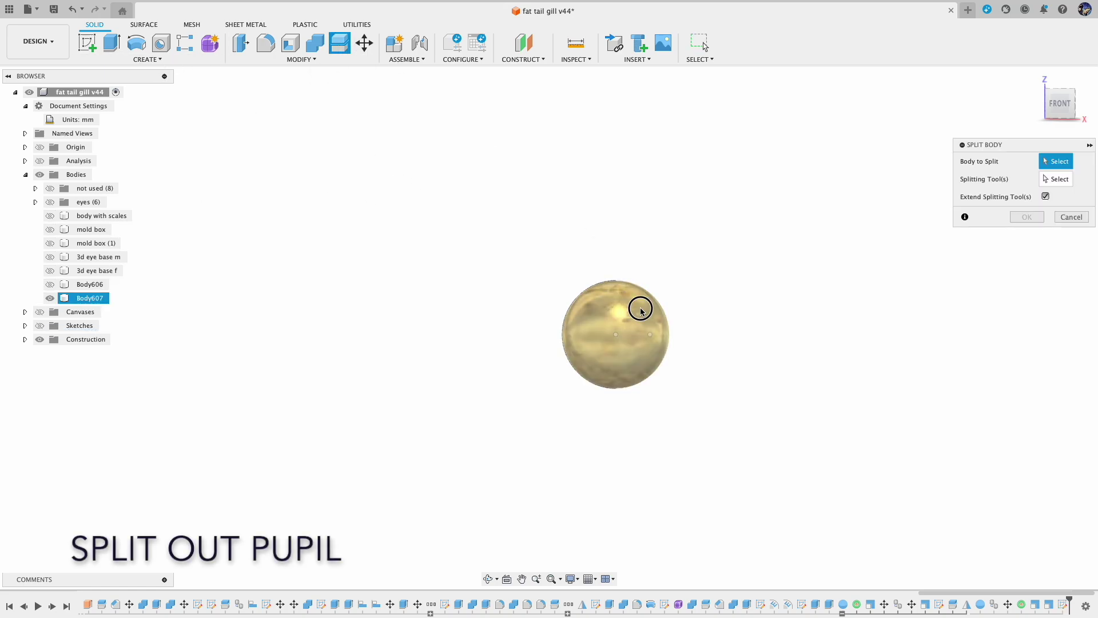
pyautogui.click(641, 311)
pyautogui.click(39, 326)
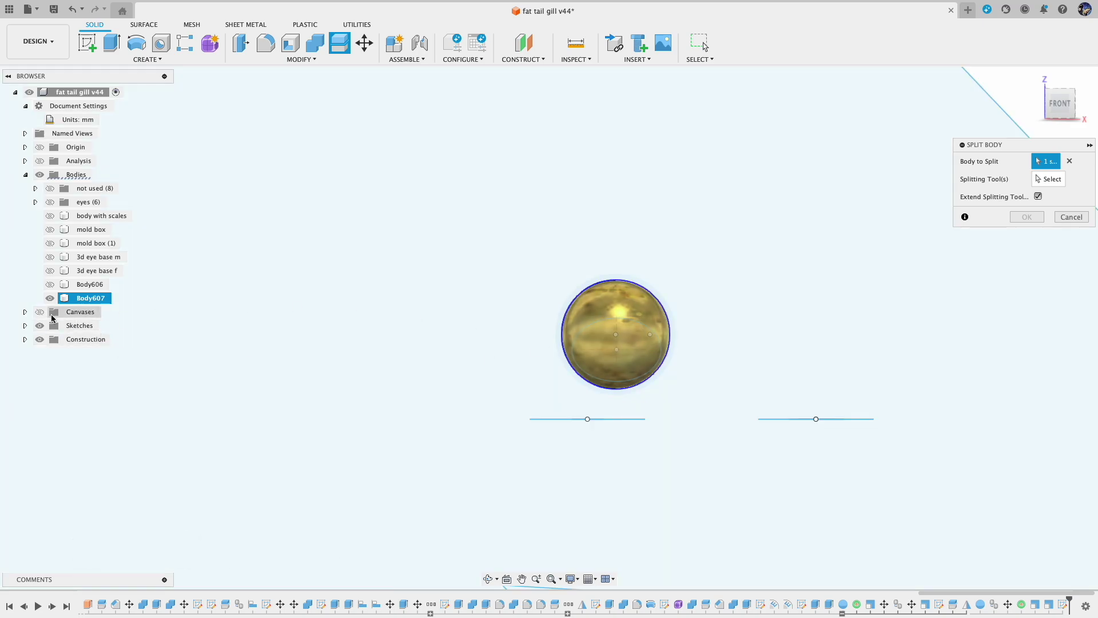
pyautogui.click(607, 325)
pyautogui.press('Return')
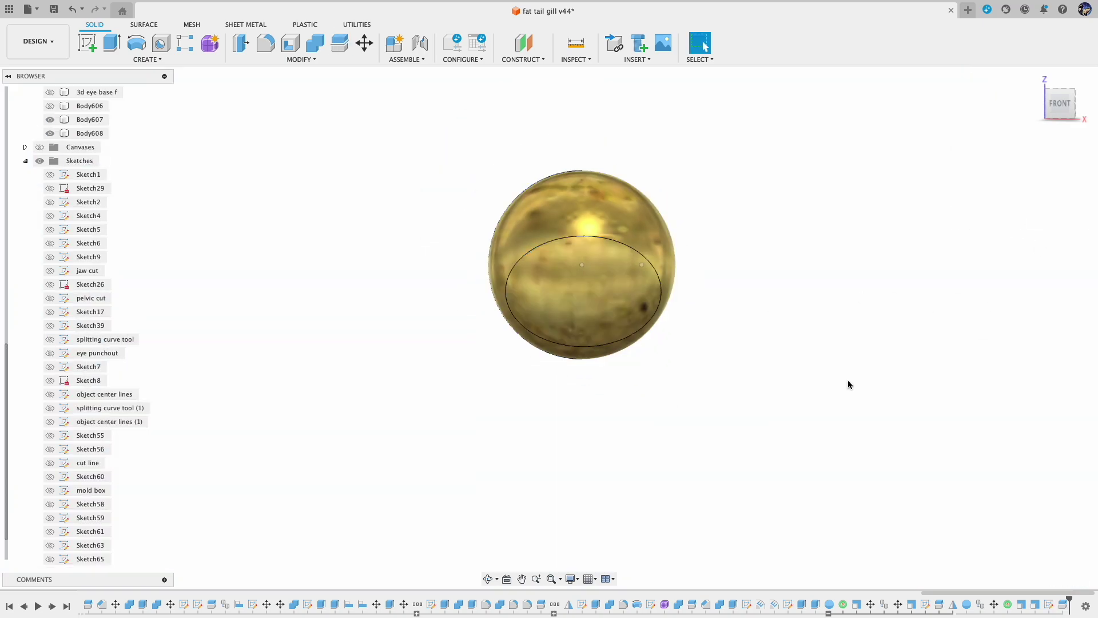
pyautogui.keyDown('shift'); pyautogui.moveTo(848, 383); pyautogui.dragTo(658, 435, button='middle'); pyautogui.keyUp('shift')
# Apply Base Material - Opaque to the pupil body for a solid black finish.
pyautogui.press('a')
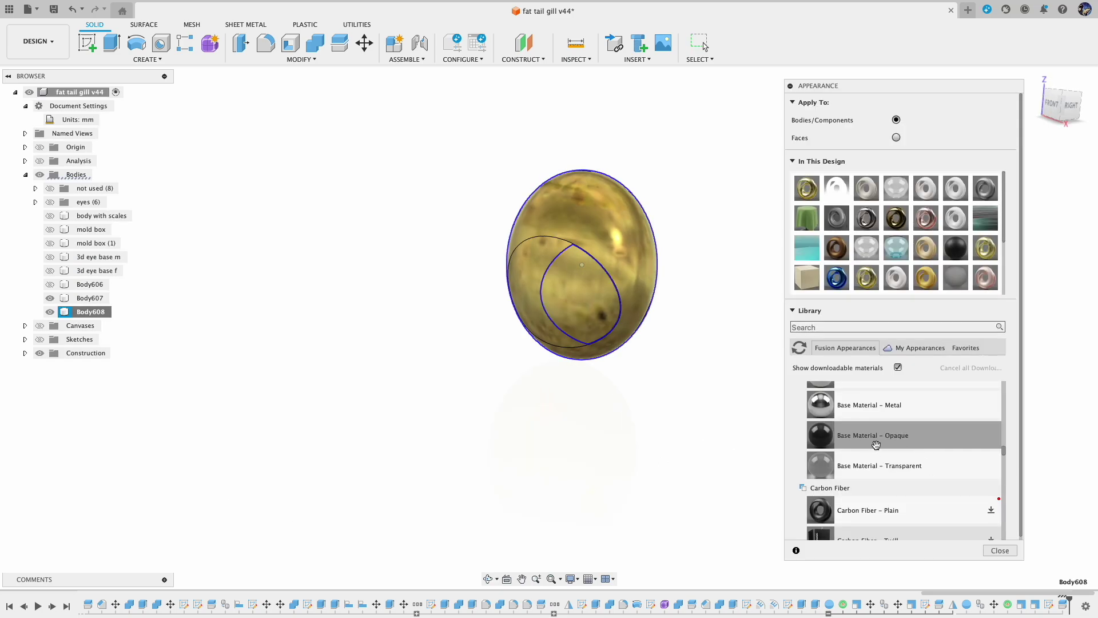
pyautogui.moveTo(723, 391); pyautogui.dragTo(581, 319)
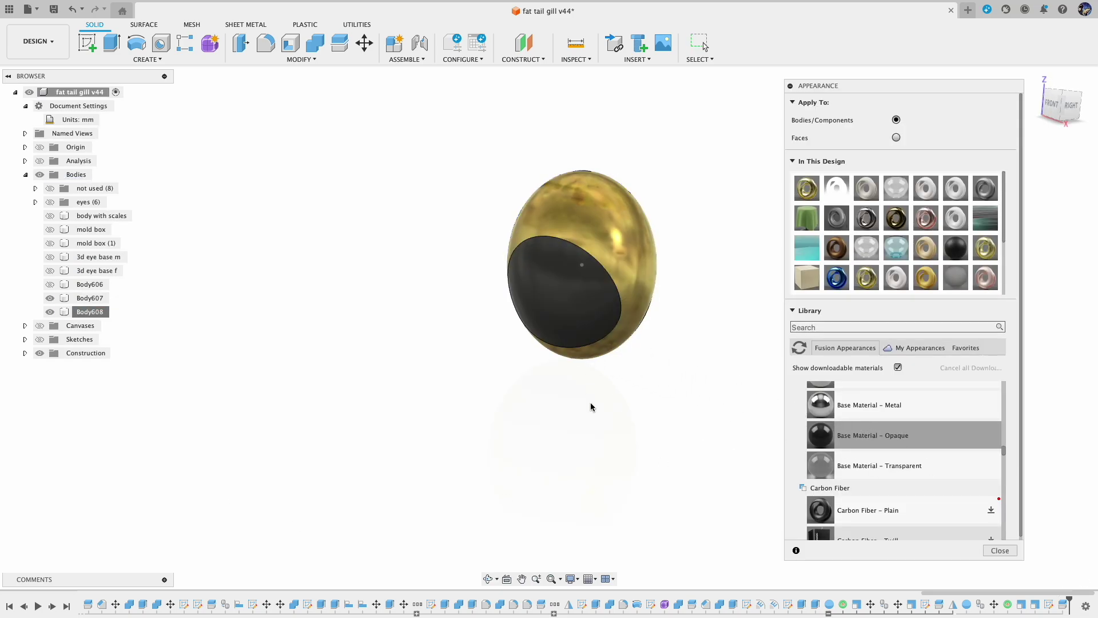
pyautogui.keyDown('shift'); pyautogui.moveTo(600, 455); pyautogui.dragTo(647, 453, button='middle'); pyautogui.keyUp('shift')
# Apply a glass material to the outer eye cover Body606.
pyautogui.scroll(-15, 951, 461)
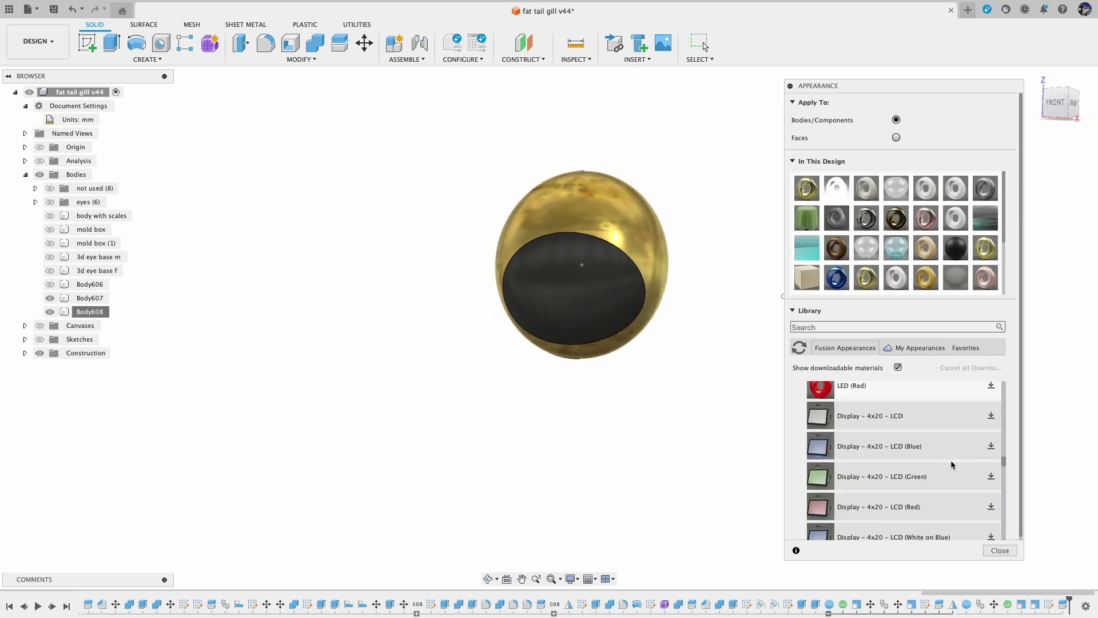
pyautogui.scroll(-2, 951, 464)
pyautogui.moveTo(951, 461); pyautogui.dragTo(46, 290)
pyautogui.click(622, 424)
pyautogui.keyDown('shift'); pyautogui.moveTo(647, 430); pyautogui.dragTo(735, 438, button='middle'); pyautogui.keyUp('shift')
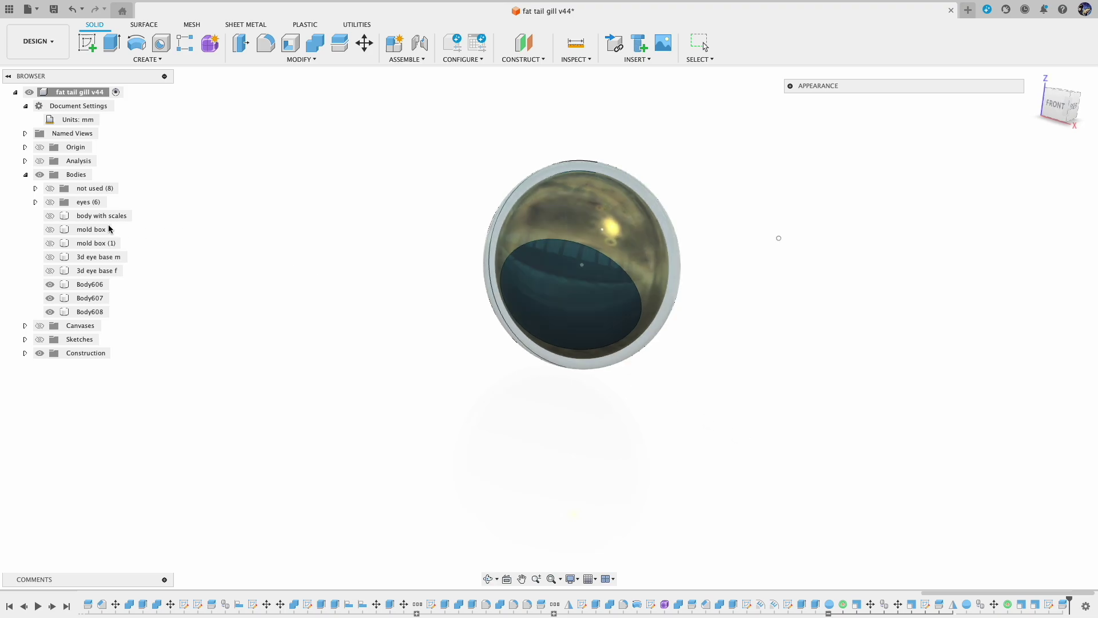
# Show the scaled fish body again and orbit around to the glass-covered eye.
pyautogui.click(49, 216)
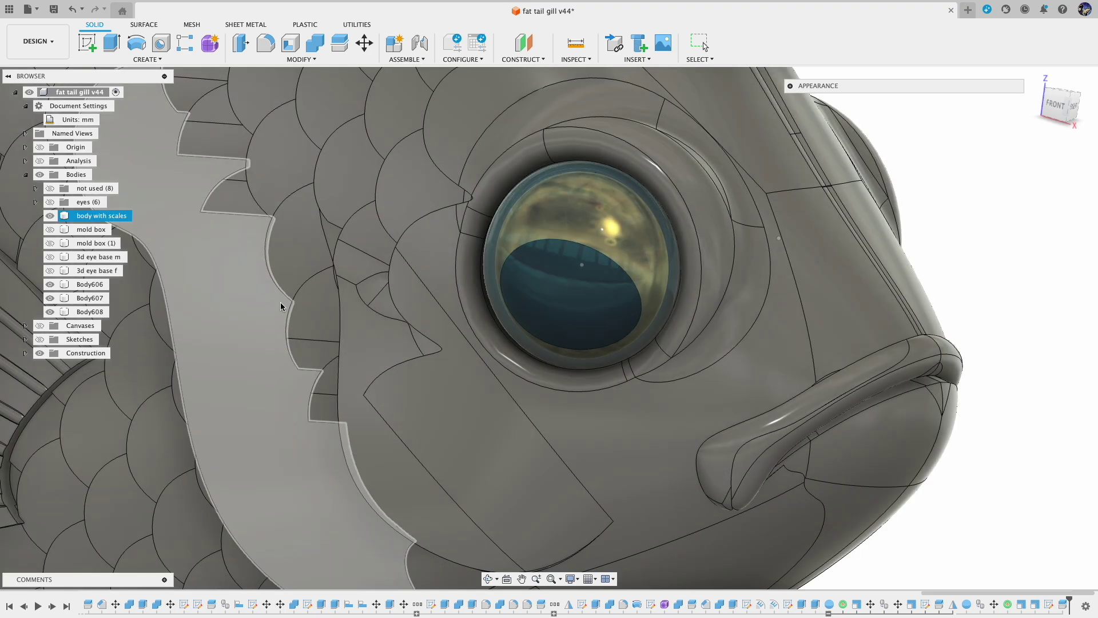
pyautogui.press('Escape')
pyautogui.scroll(-5, 1021, 303)
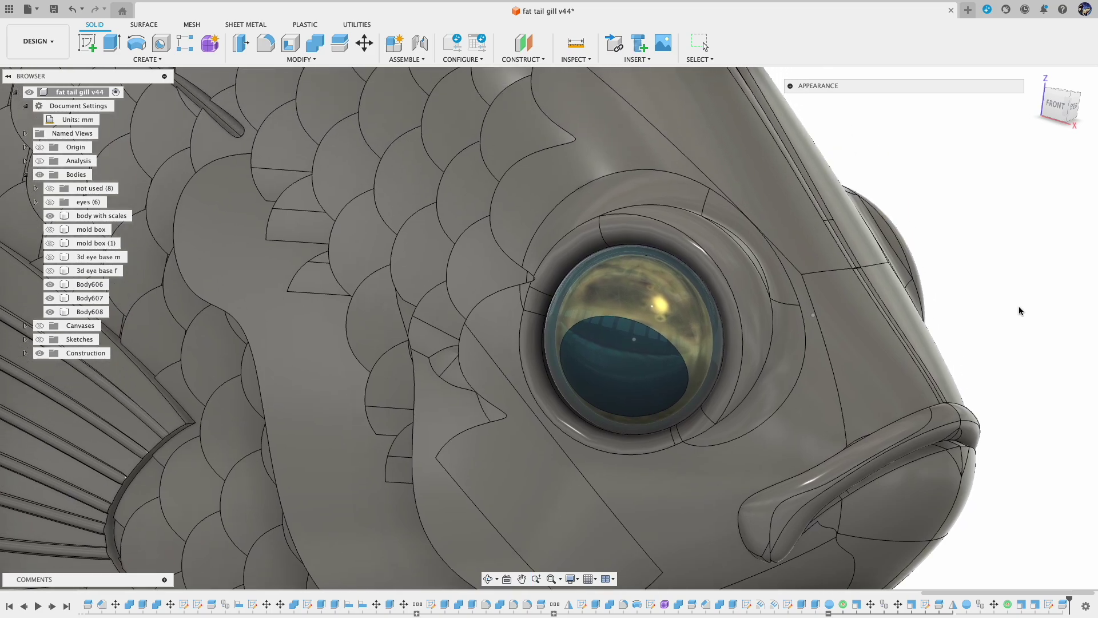
pyautogui.scroll(4, 1009, 306)
pyautogui.keyDown('shift'); pyautogui.moveTo(1003, 308); pyautogui.dragTo(926, 98, button='middle'); pyautogui.keyUp('shift')
pyautogui.moveTo(926, 98); pyautogui.dragTo(975, 117)
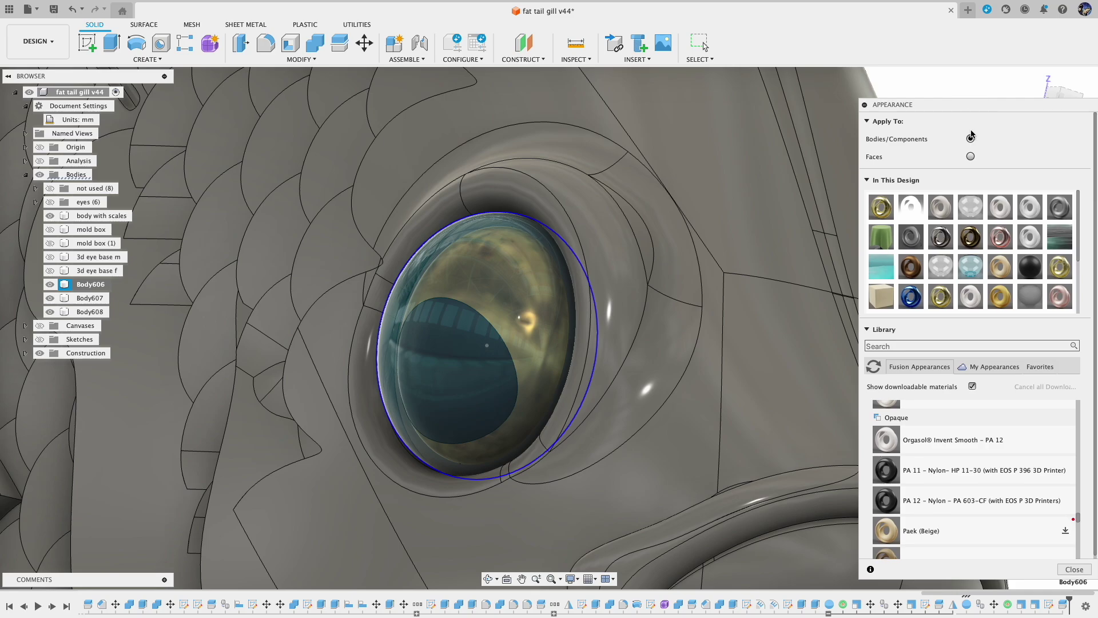
pyautogui.rightClick(970, 270)
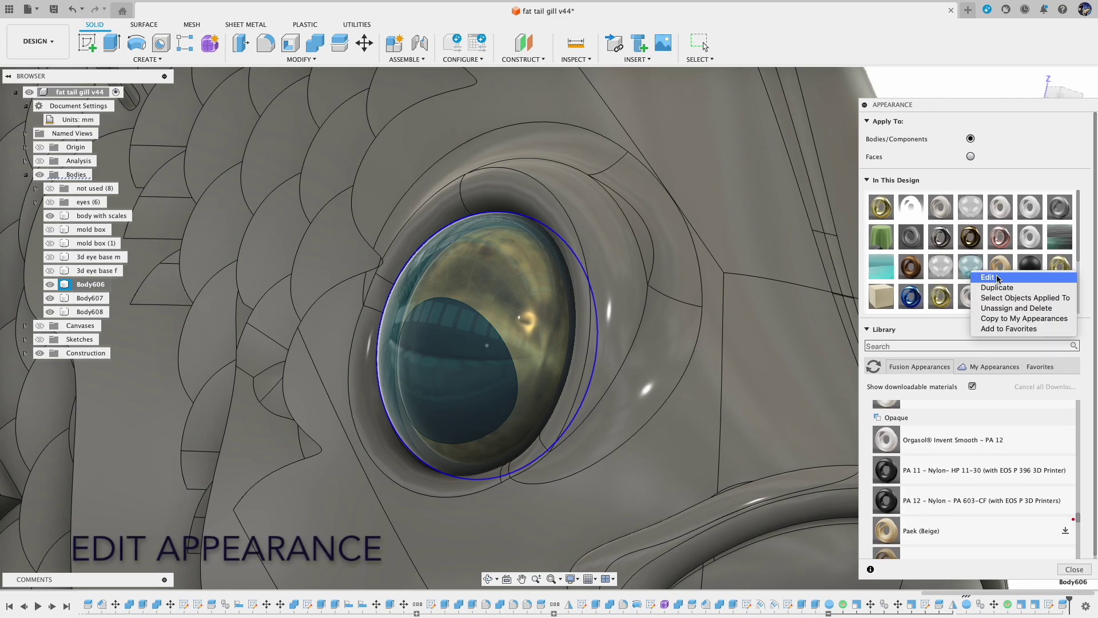
# Lighten the eye's glass tint to a pale blue of RGB 198, 224, 231.
pyautogui.click(998, 278)
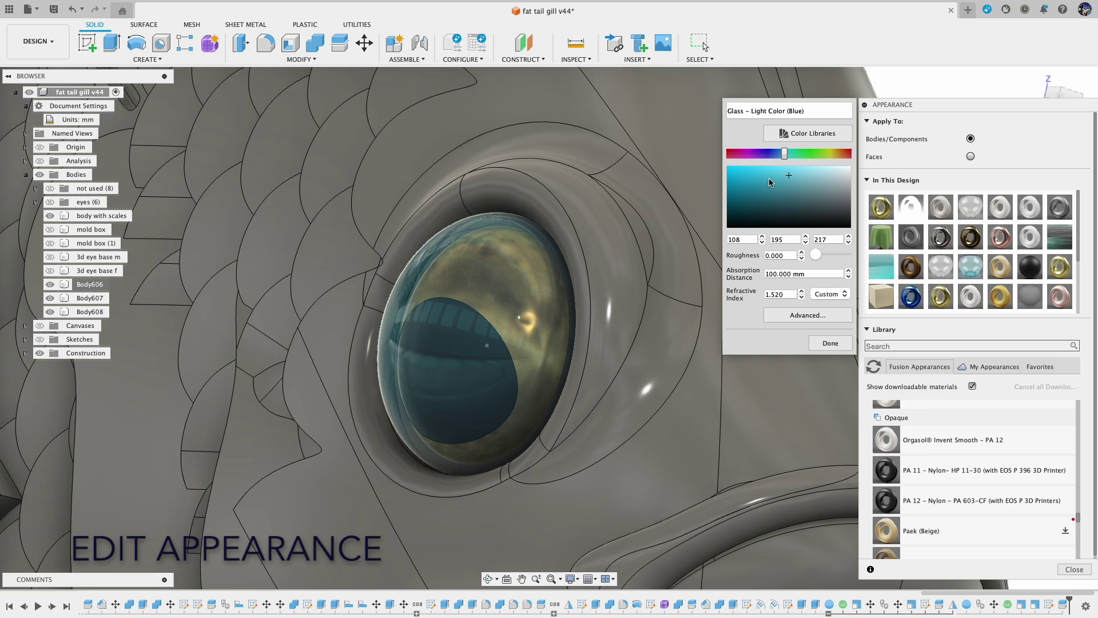
pyautogui.moveTo(789, 178)
pyautogui.mouseDown()
pyautogui.moveTo(816, 189)
pyautogui.moveTo(824, 164)
pyautogui.moveTo(811, 167)
pyautogui.moveTo(841, 167)
pyautogui.moveTo(767, 168)
pyautogui.moveTo(829, 167)
pyautogui.moveTo(801, 170)
pyautogui.moveTo(791, 149)
pyautogui.moveTo(833, 149)
pyautogui.moveTo(727, 154)
pyautogui.mouseUp()
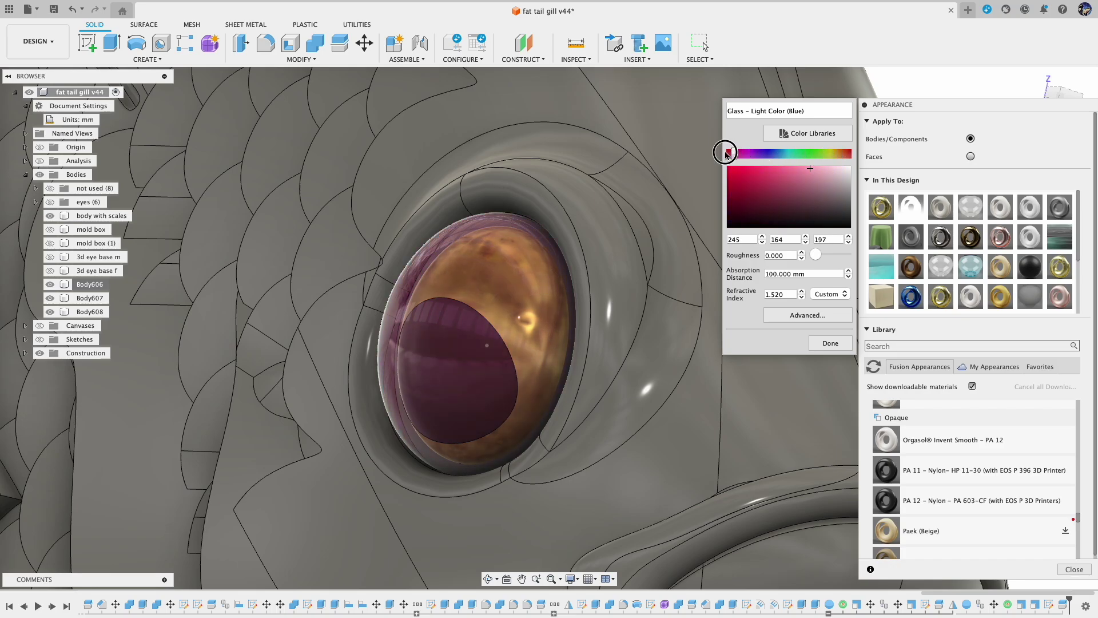
pyautogui.moveTo(796, 163)
pyautogui.mouseDown()
pyautogui.moveTo(786, 161)
pyautogui.moveTo(833, 173)
pyautogui.mouseUp()
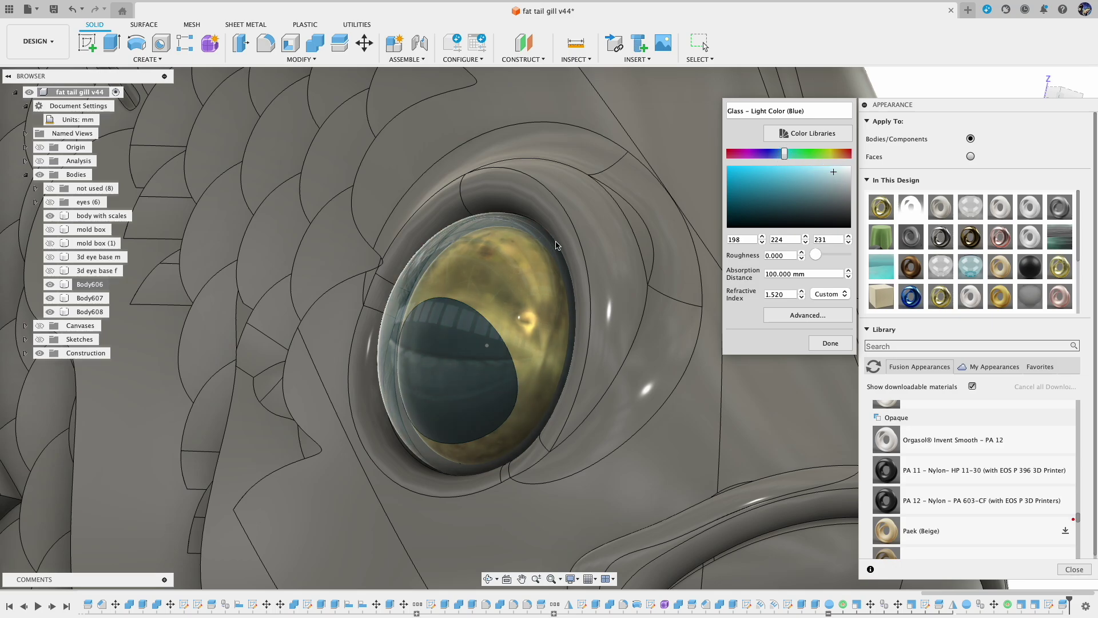
pyautogui.click(830, 343)
pyautogui.keyDown('shift'); pyautogui.moveTo(743, 297); pyautogui.dragTo(842, 132, button='middle'); pyautogui.keyUp('shift')
pyautogui.scroll(-5, 668, 276)
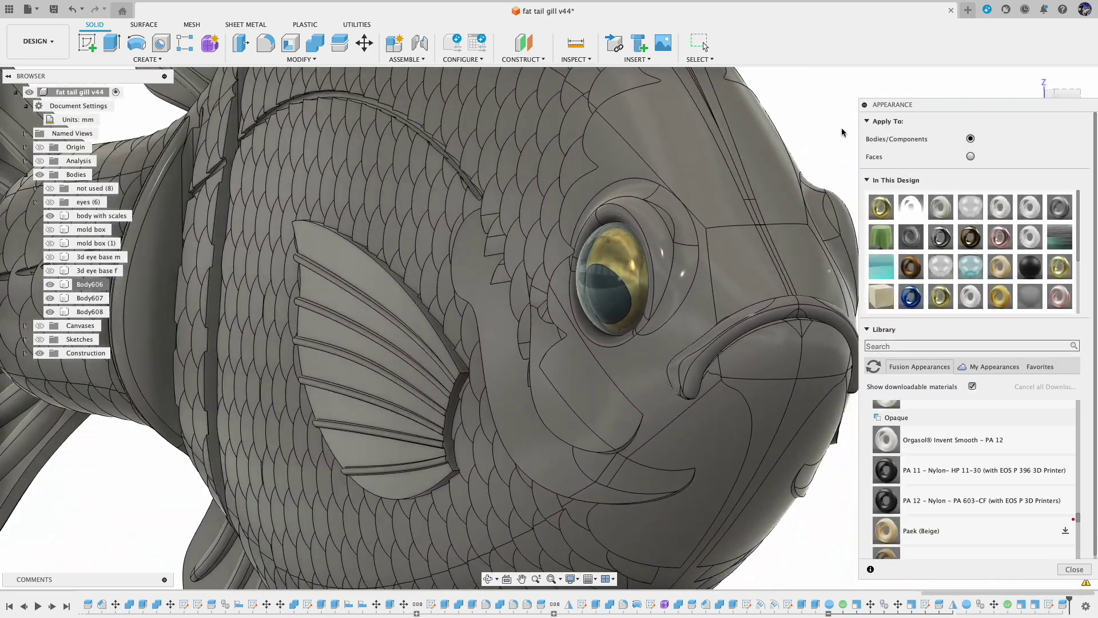
# Return to the Home view and apply Brass - Old from In This Design to the fish body.
pyautogui.click(1030, 75)
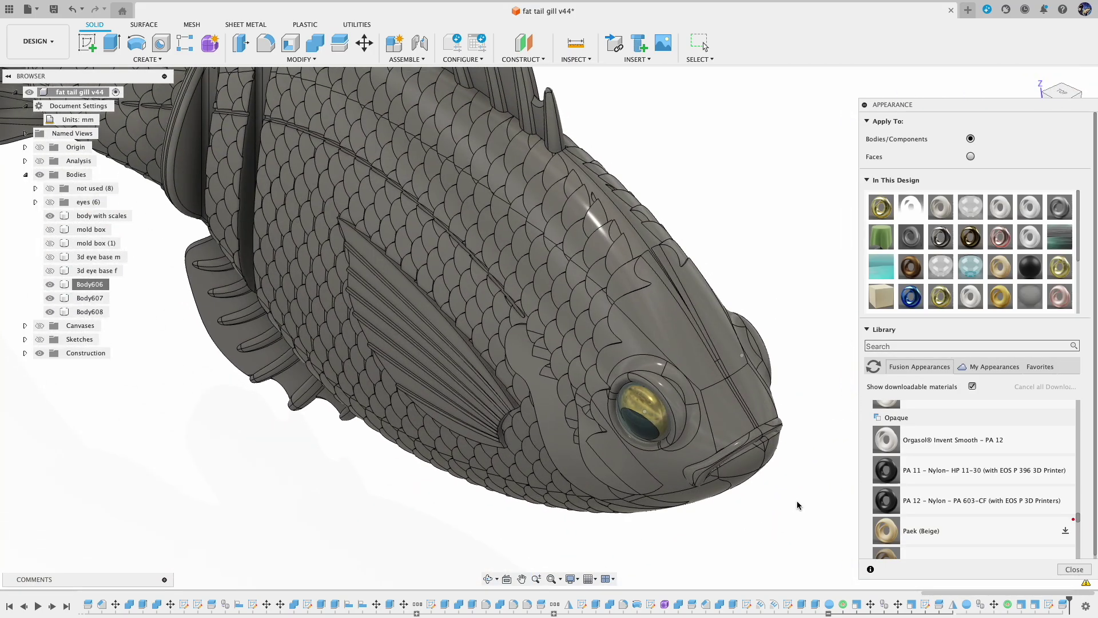
pyautogui.scroll(-1, 1081, 266)
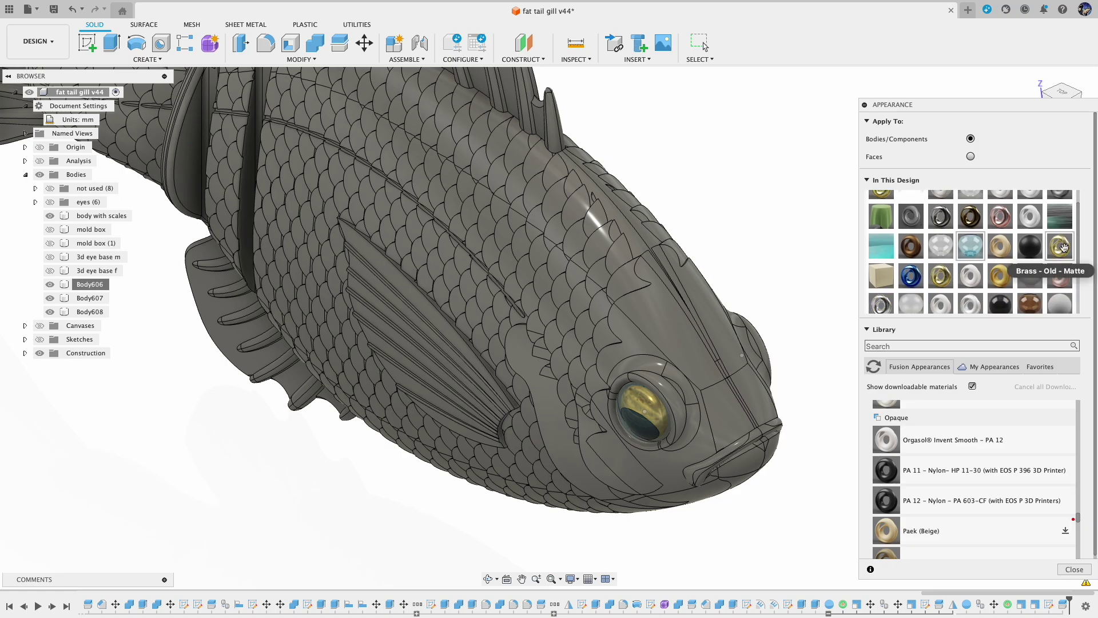
pyautogui.scroll(1, 1009, 277)
pyautogui.moveTo(940, 296); pyautogui.dragTo(708, 377)
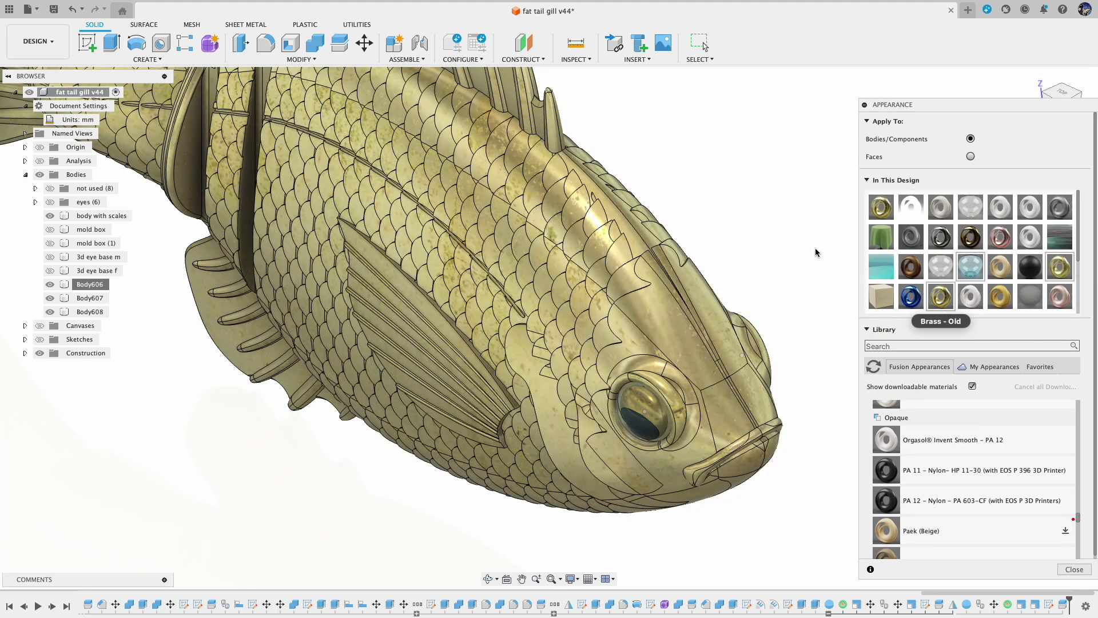
# Orbit the fish to a front three-quarter view and open Brass - Old for editing.
pyautogui.keyDown('shift'); pyautogui.moveTo(815, 252); pyautogui.dragTo(809, 225, button='middle'); pyautogui.keyUp('shift')
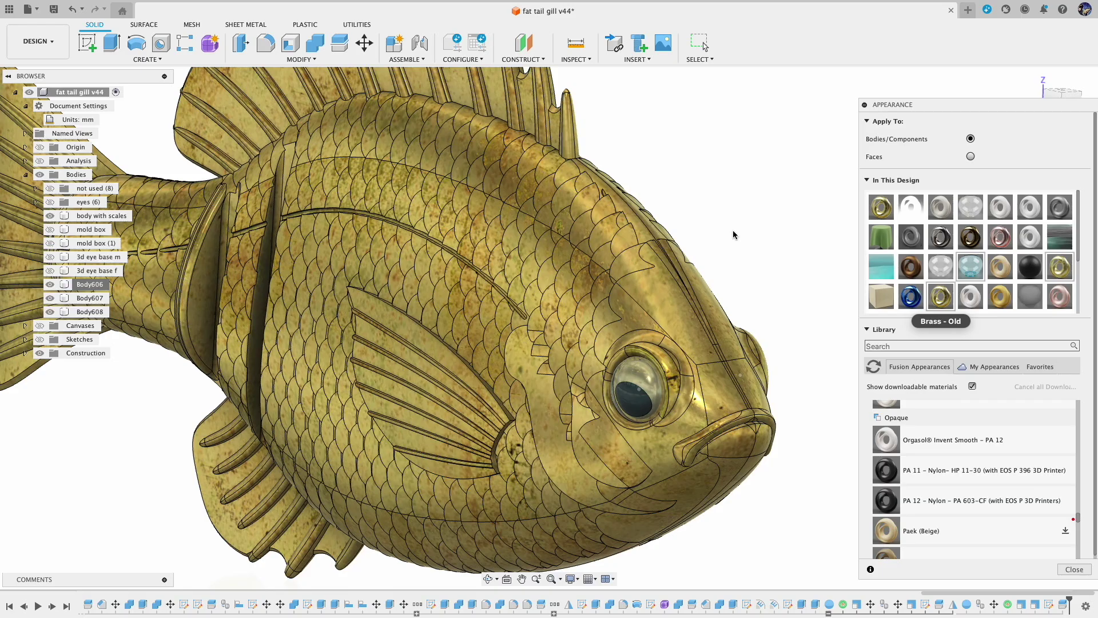
pyautogui.keyDown('shift'); pyautogui.moveTo(734, 234); pyautogui.dragTo(816, 225, button='middle'); pyautogui.keyUp('shift')
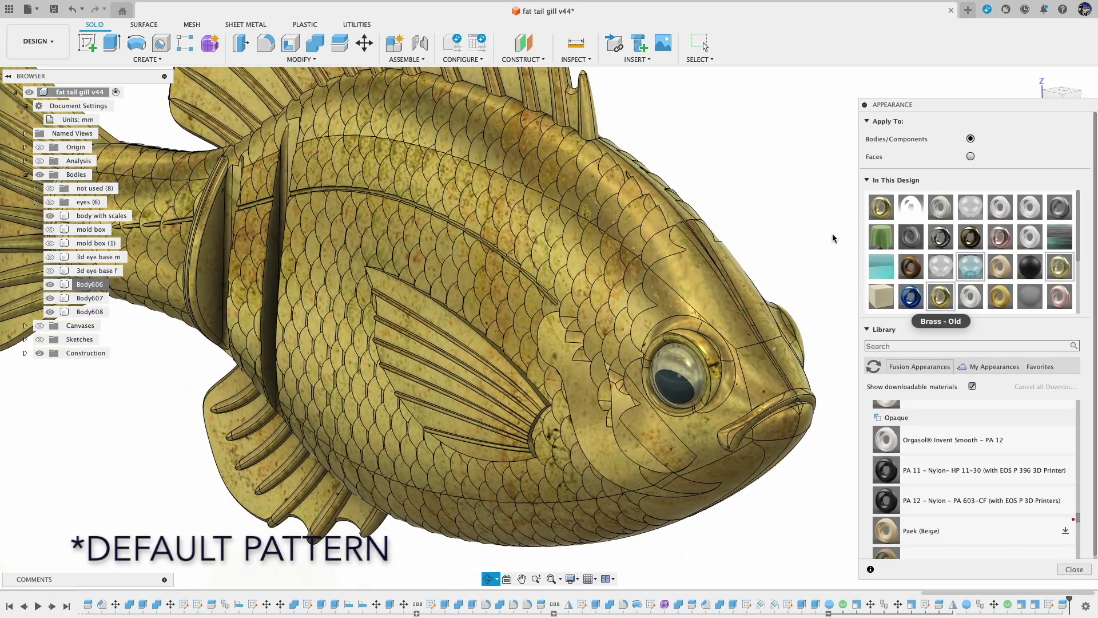
pyautogui.scroll(-3, 1014, 301)
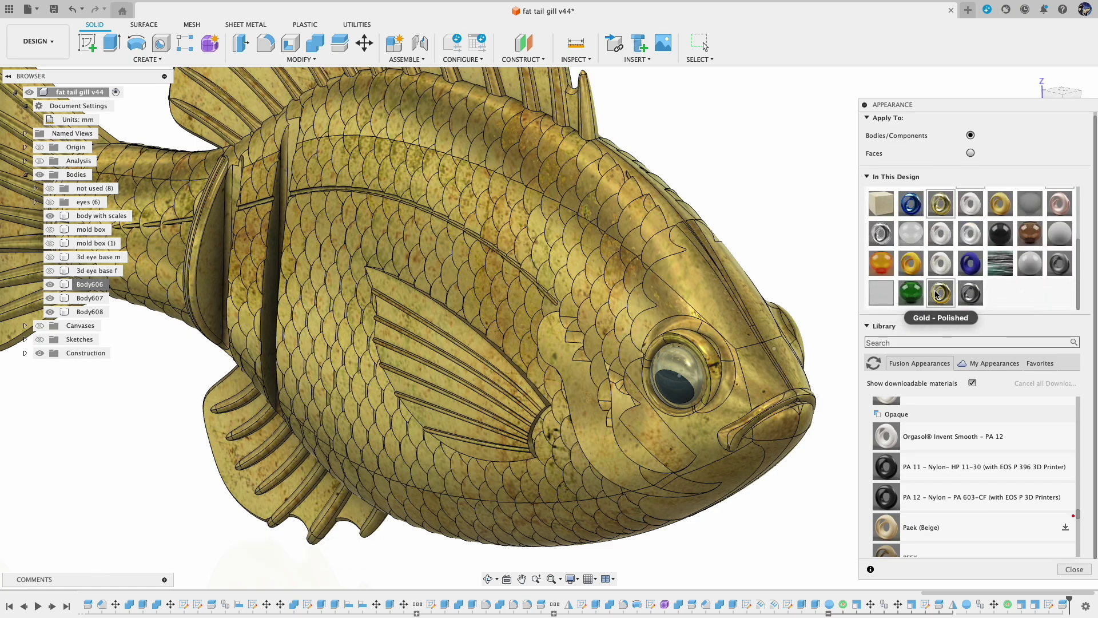
pyautogui.scroll(1, 937, 295)
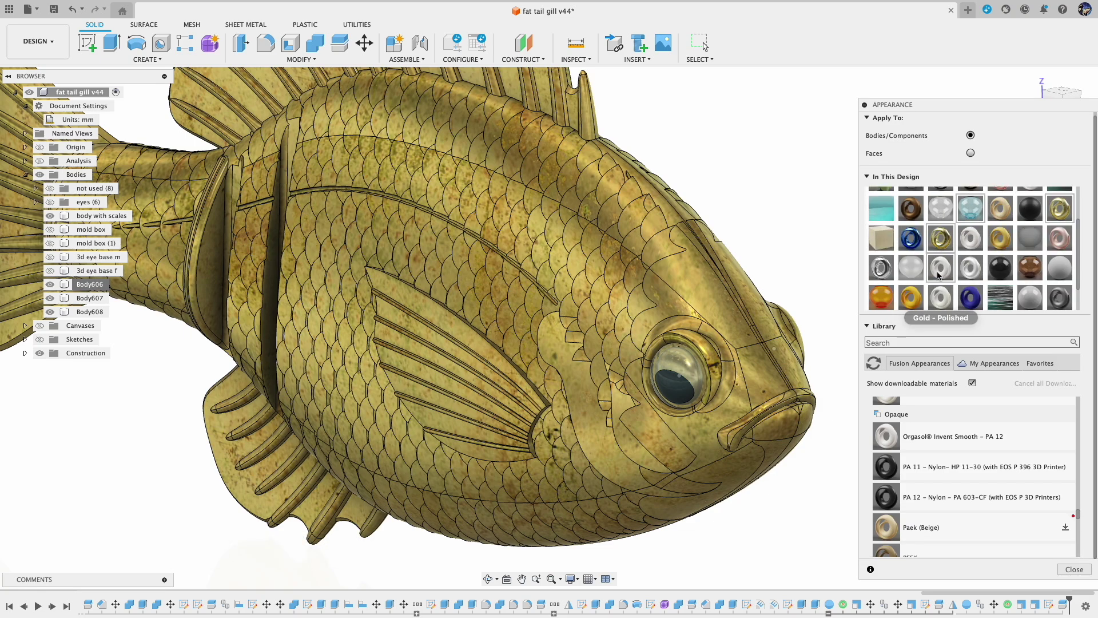
pyautogui.rightClick(941, 238)
pyautogui.click(958, 245)
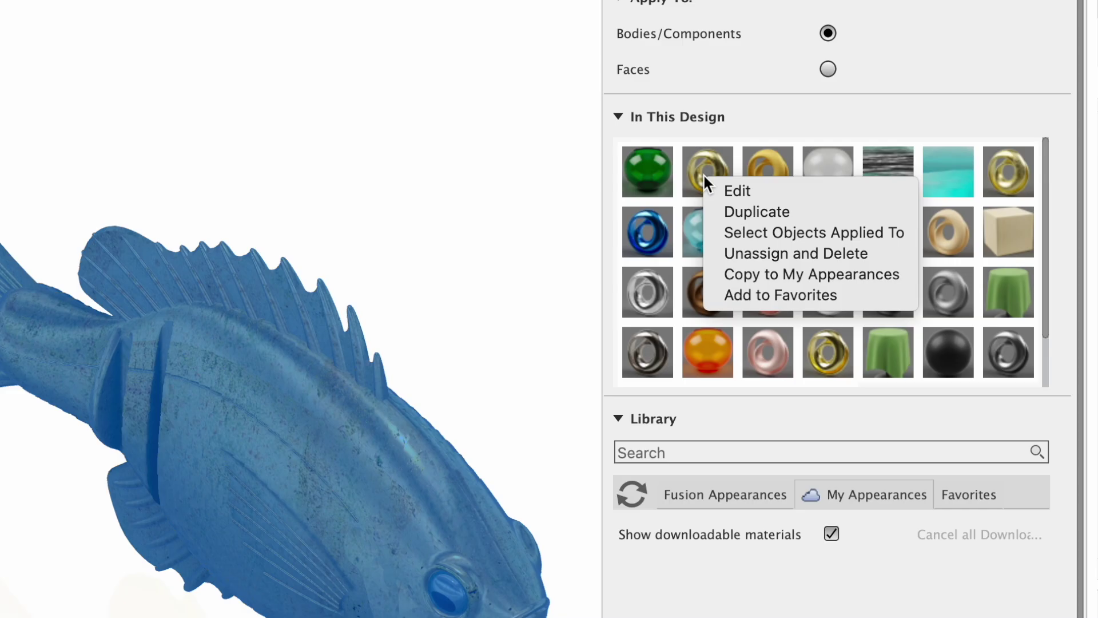
# Duplicate the Brass - Old appearance and bring up the file picker for its texture image.
pyautogui.click(758, 212)
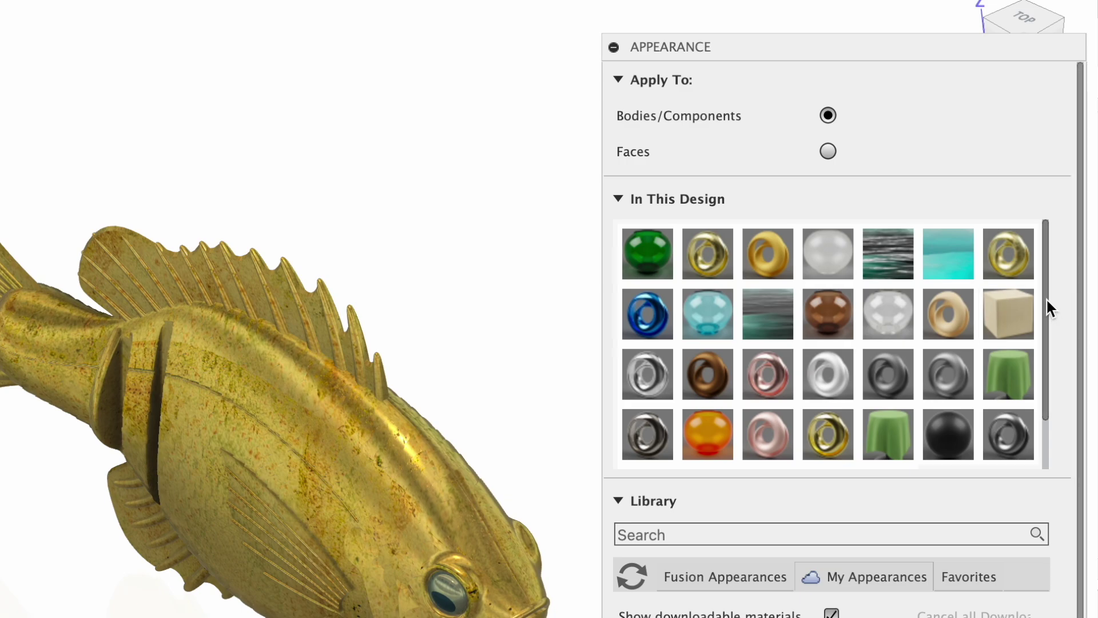
pyautogui.moveTo(1045, 298); pyautogui.dragTo(1046, 377)
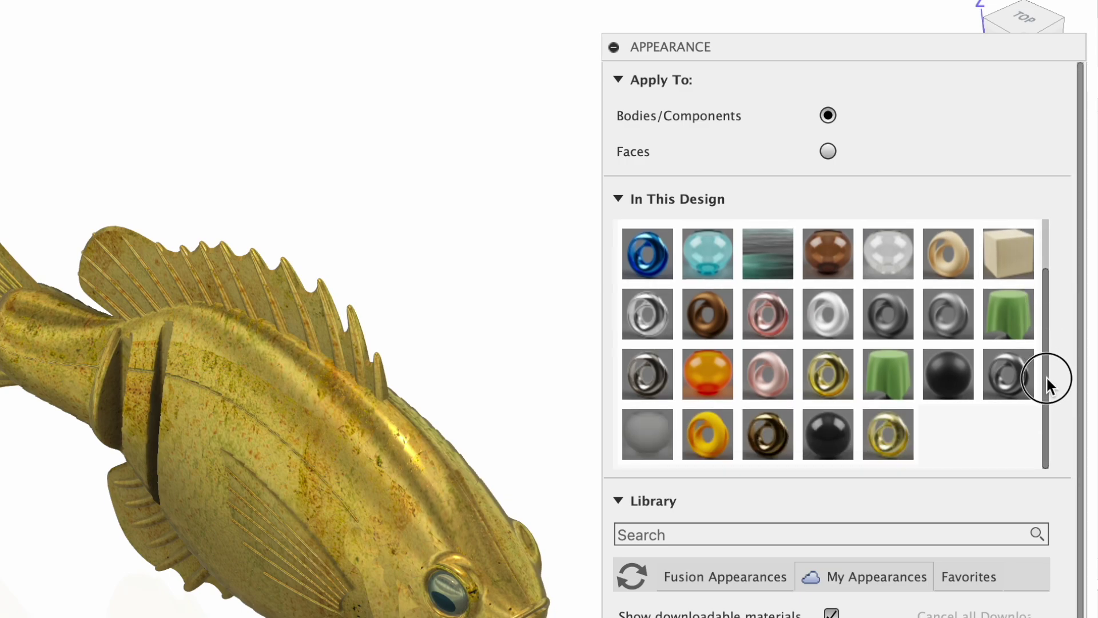
pyautogui.rightClick(900, 436)
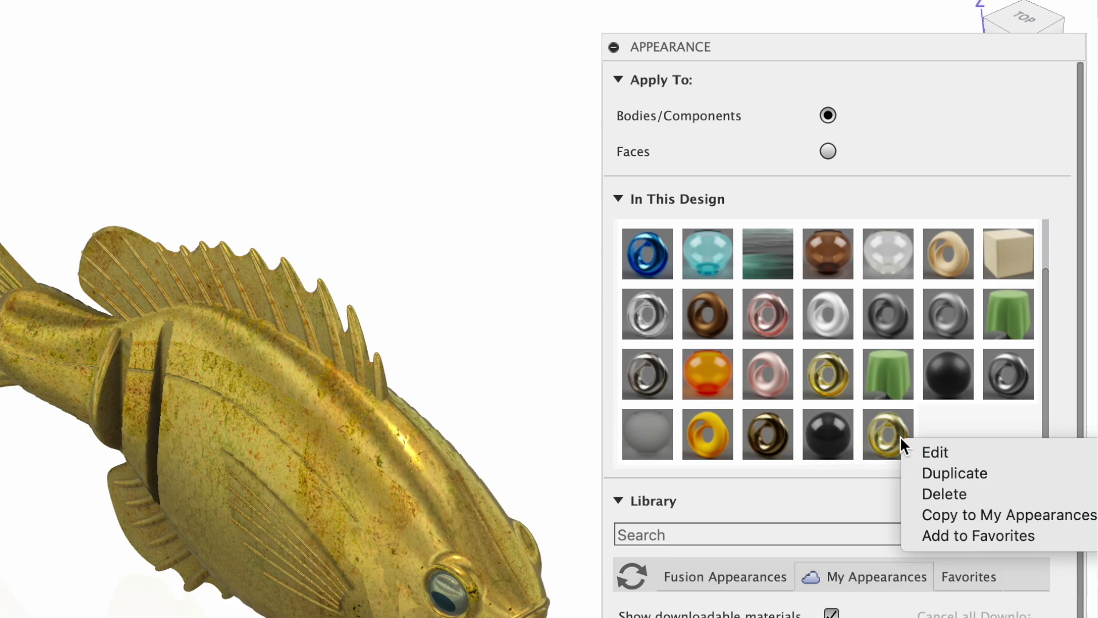
pyautogui.click(943, 452)
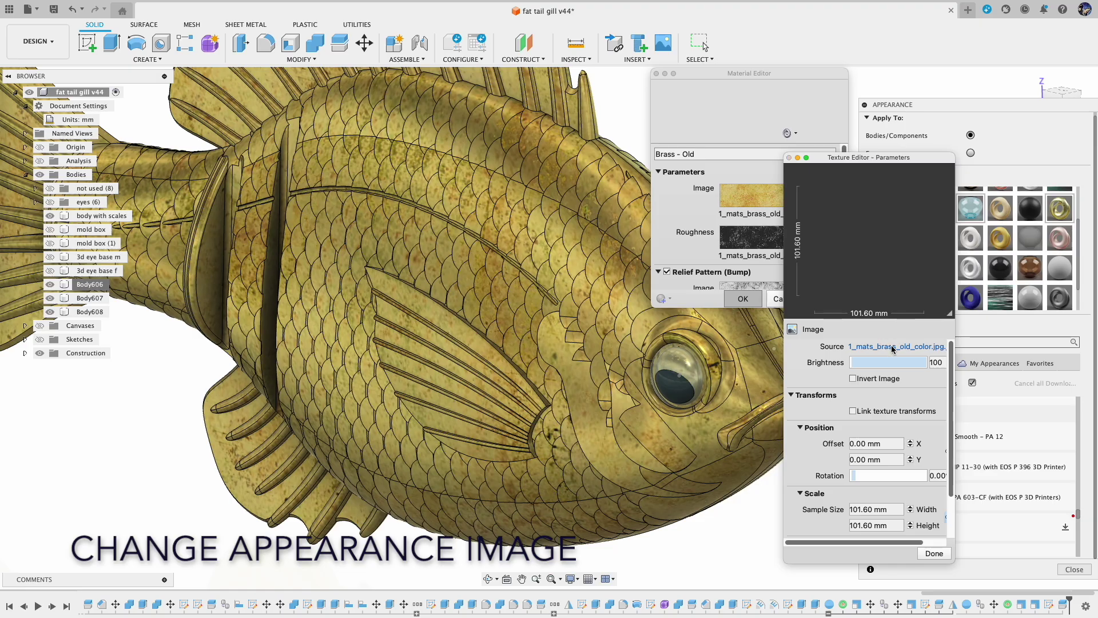
pyautogui.click(892, 347)
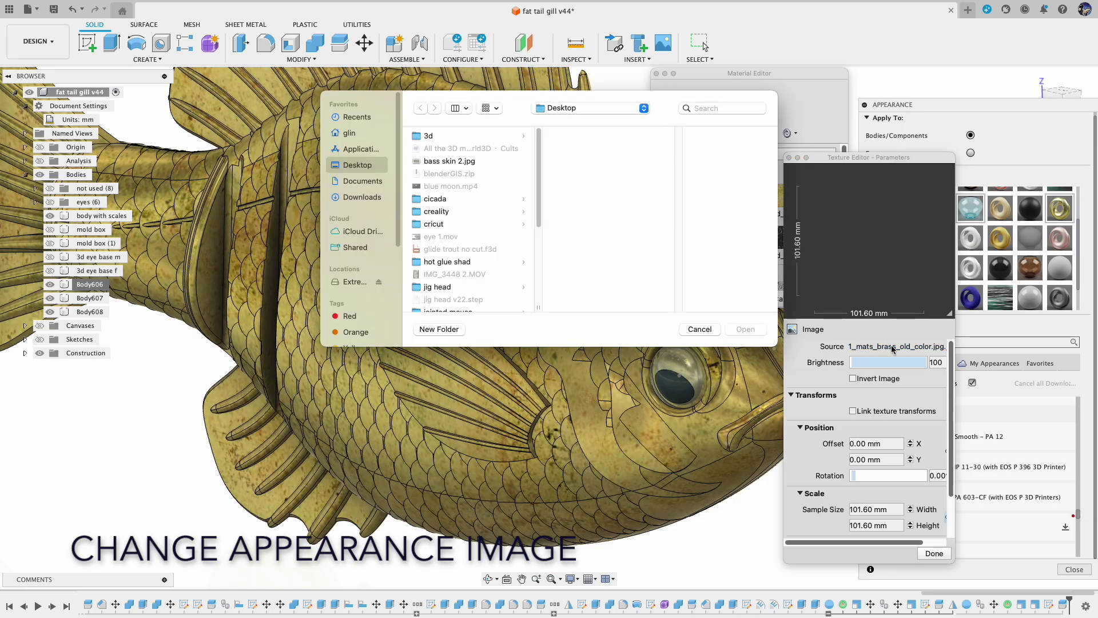
# Swap the texture image to bass skin 2.jpg and rename the appearance 'bass skin'.
pyautogui.click(461, 162)
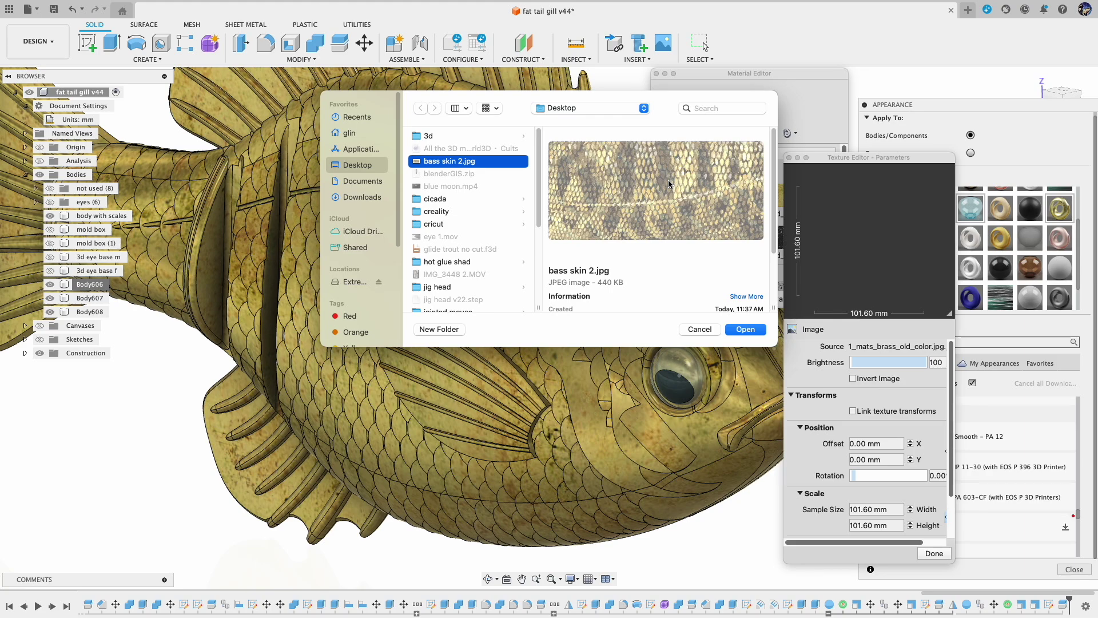
pyautogui.click(747, 330)
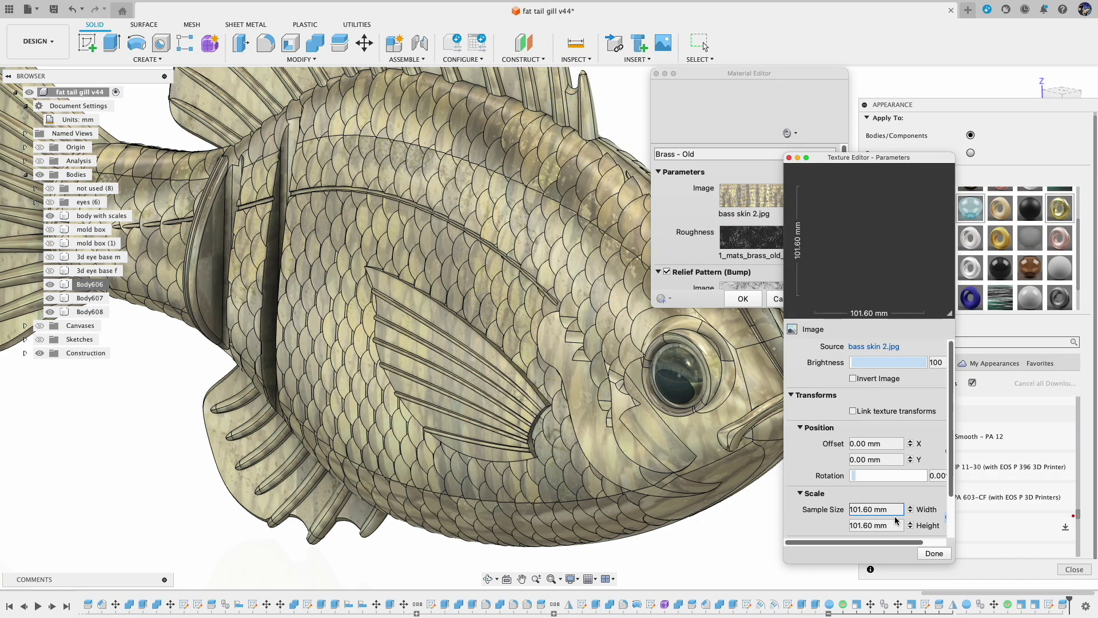
pyautogui.click(936, 553)
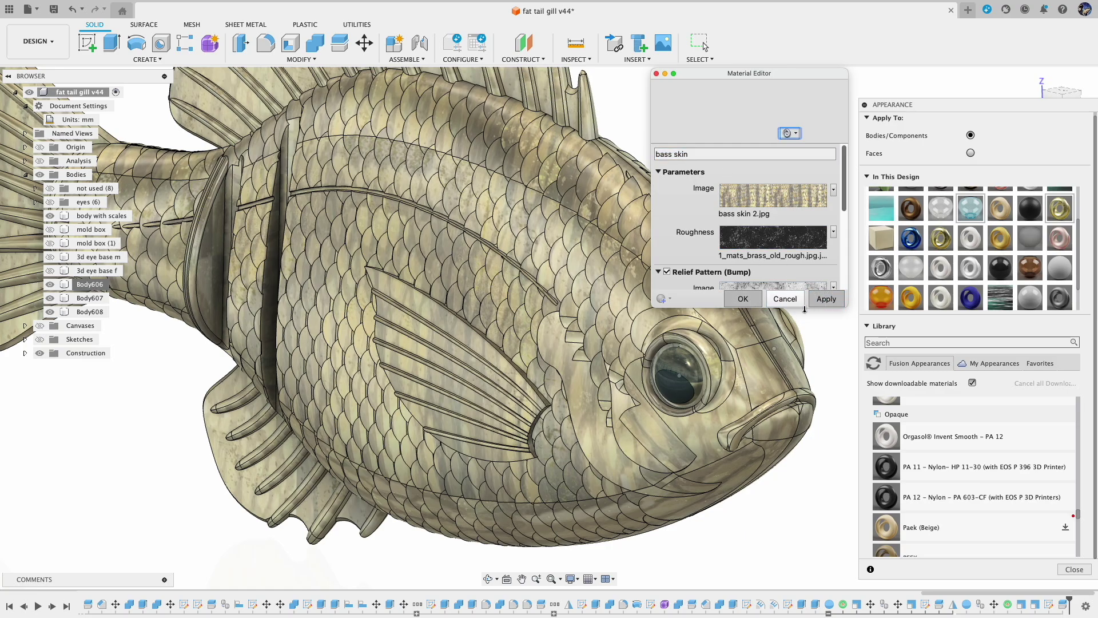
pyautogui.click(657, 73)
pyautogui.keyDown('shift'); pyautogui.moveTo(657, 74); pyautogui.dragTo(744, 235, button='middle'); pyautogui.keyUp('shift')
# Set the bass skin texture scale to 45.00 and close the Appearance panel.
pyautogui.scroll(-5, 772, 160)
pyautogui.scroll(-2, 944, 269)
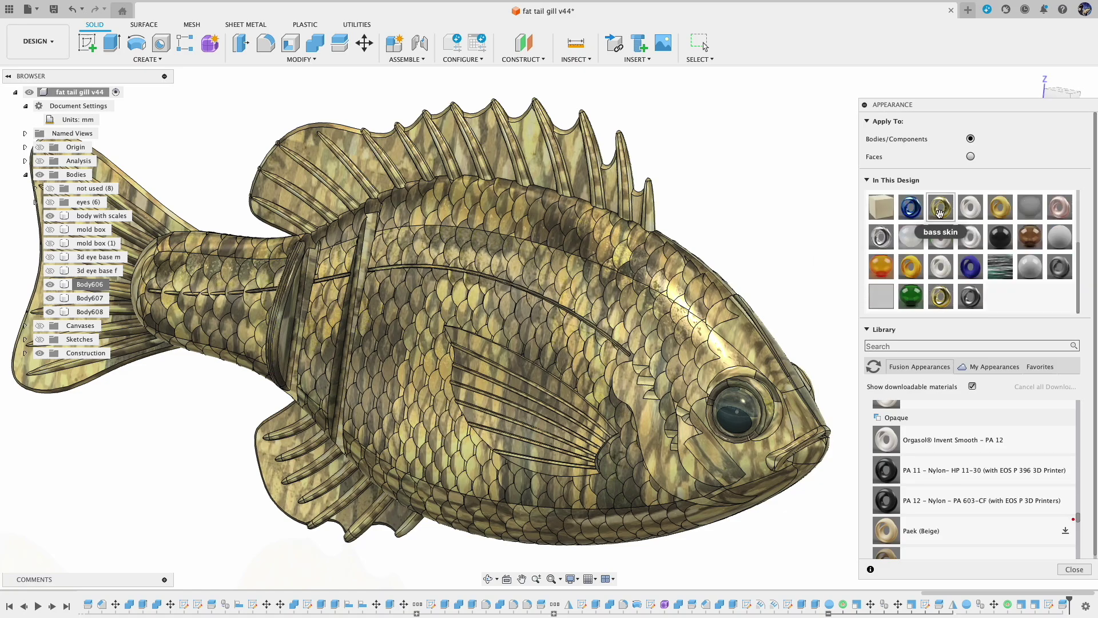
pyautogui.rightClick(941, 216)
pyautogui.click(954, 221)
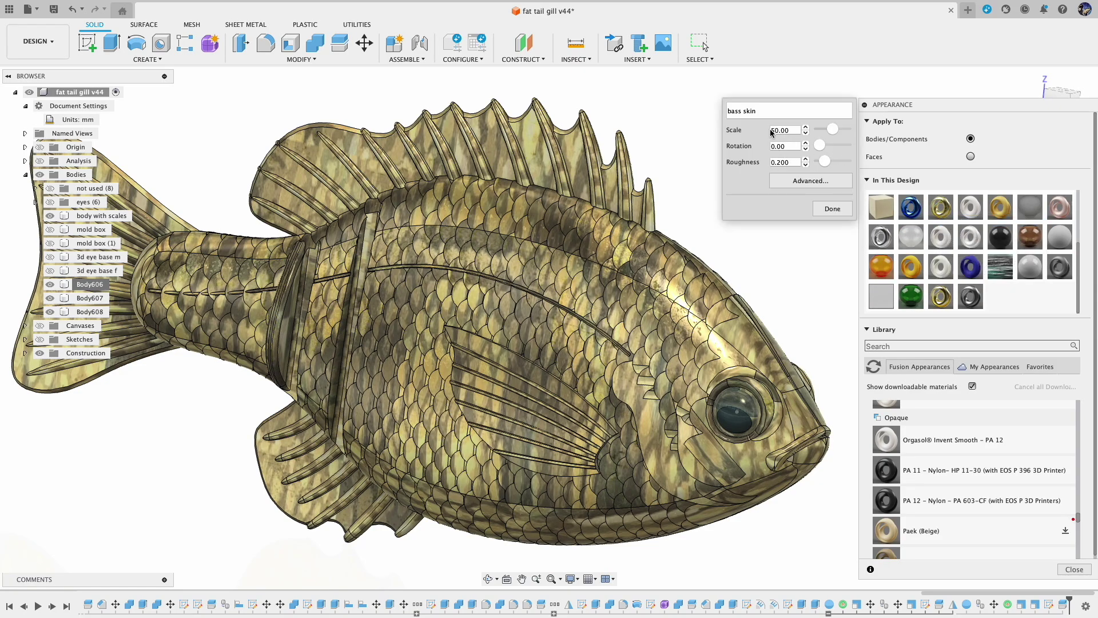
pyautogui.moveTo(839, 133); pyautogui.dragTo(831, 134)
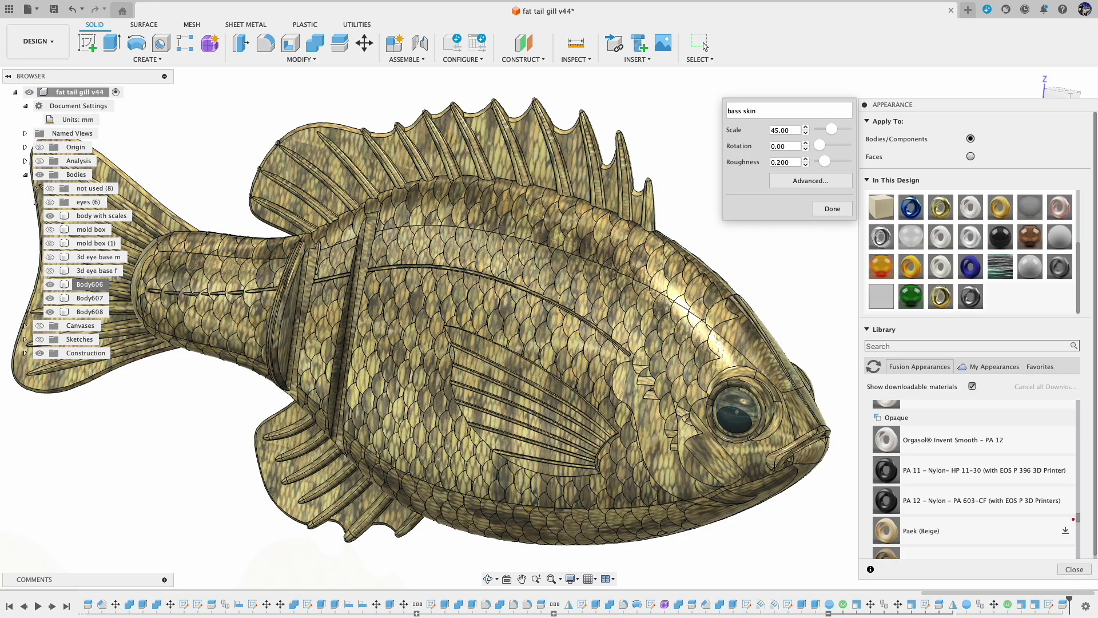
pyautogui.click(830, 211)
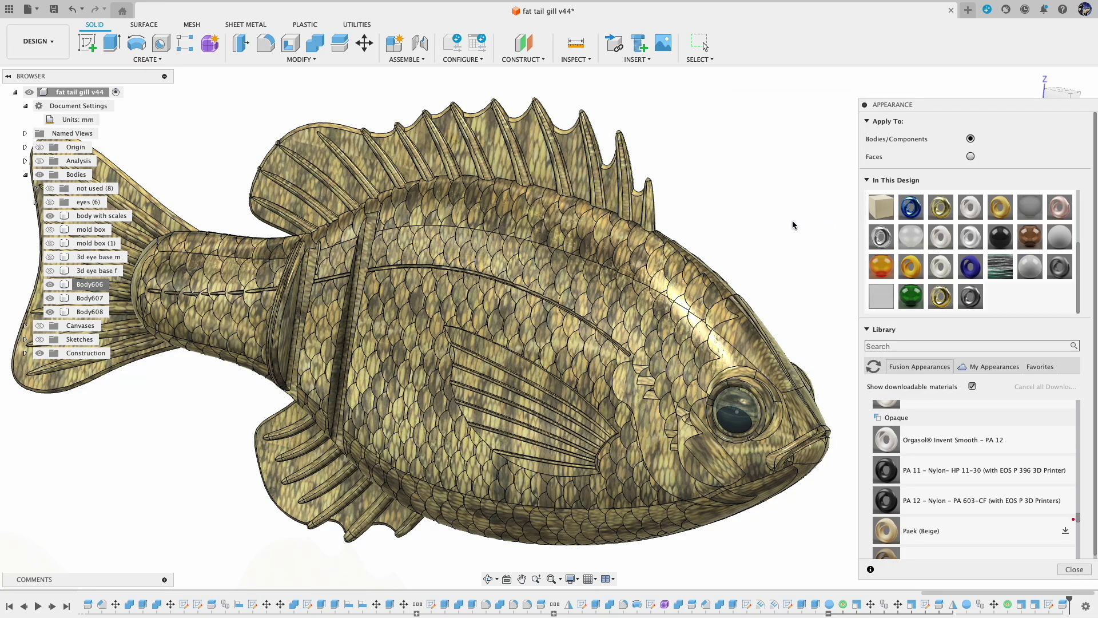
pyautogui.moveTo(792, 224)
pyautogui.keyDown('shift'); pyautogui.mouseDown(button='middle')
pyautogui.moveTo(772, 215)
pyautogui.moveTo(791, 217)
pyautogui.mouseUp(button='middle'); pyautogui.keyUp('shift')
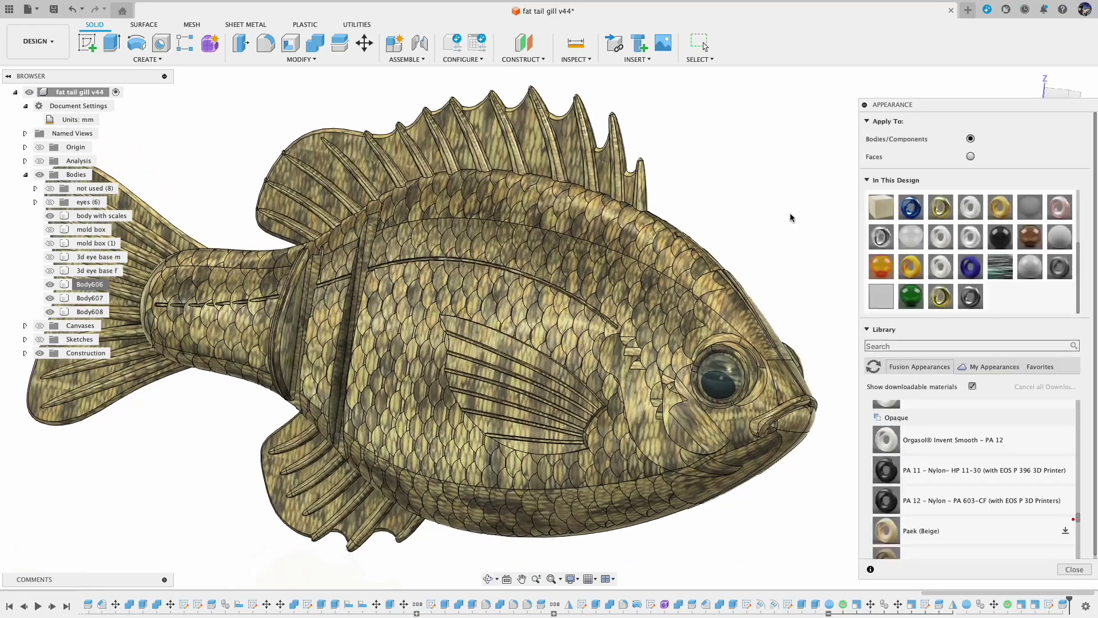
pyautogui.click(1074, 569)
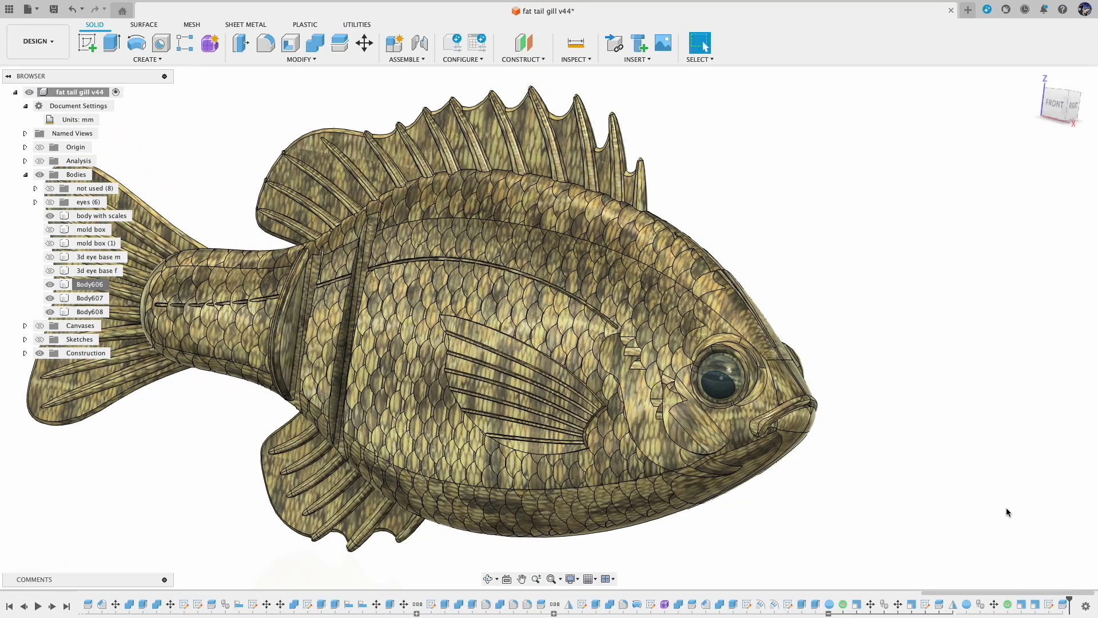
# Check the fish from the Right, Back, Right and Front views, then a three-quarter view.
pyautogui.click(1075, 108)
pyautogui.click(1083, 106)
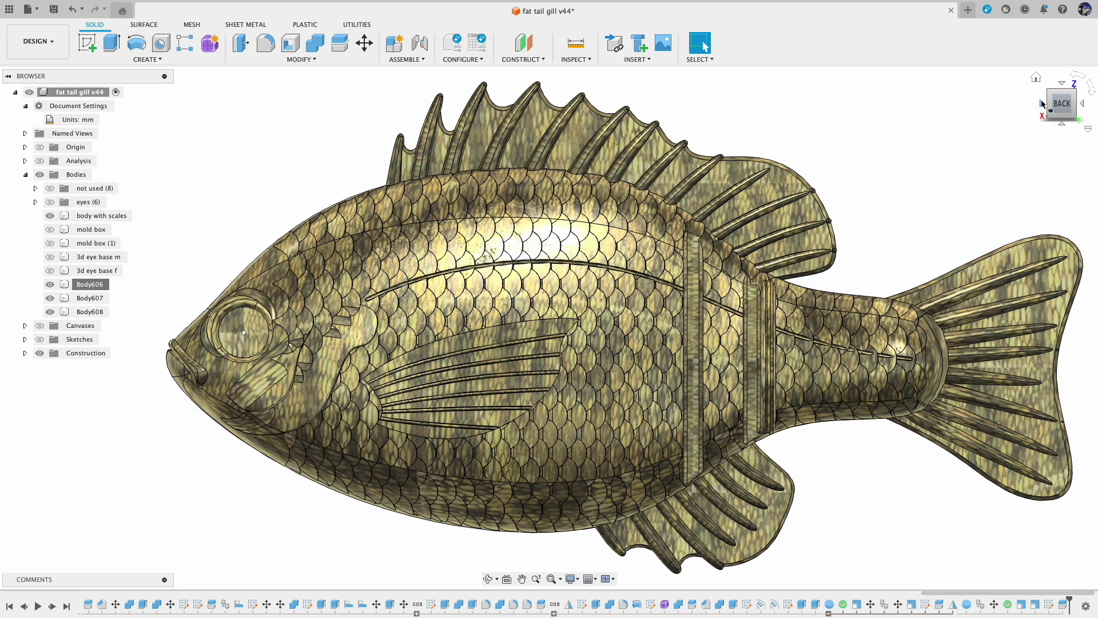
pyautogui.click(1042, 104)
pyautogui.click(1045, 106)
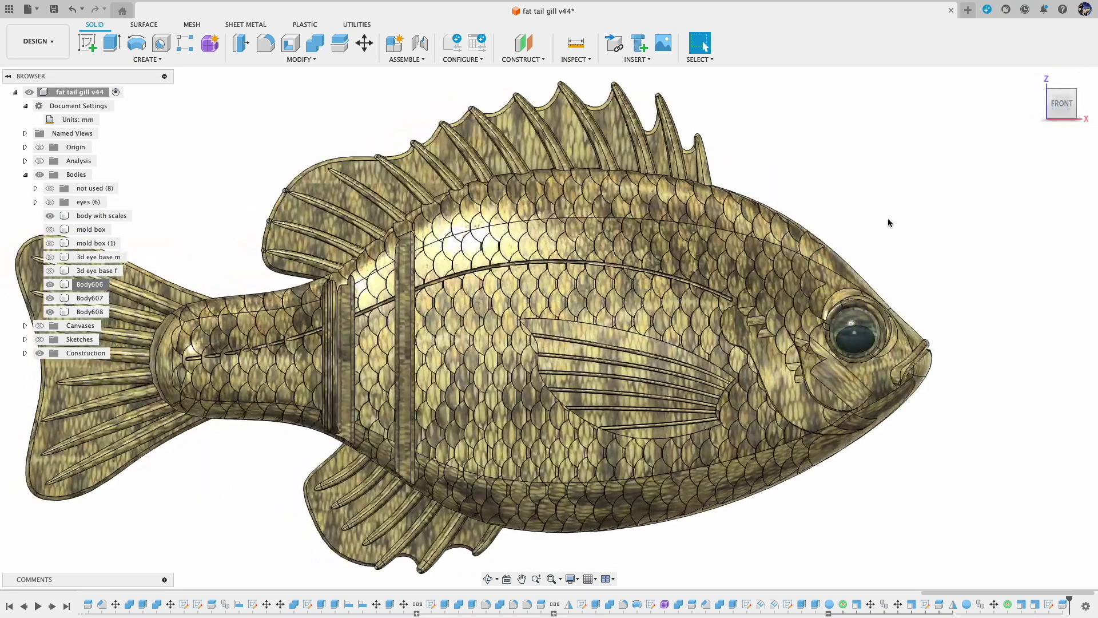
pyautogui.scroll(3, 980, 426)
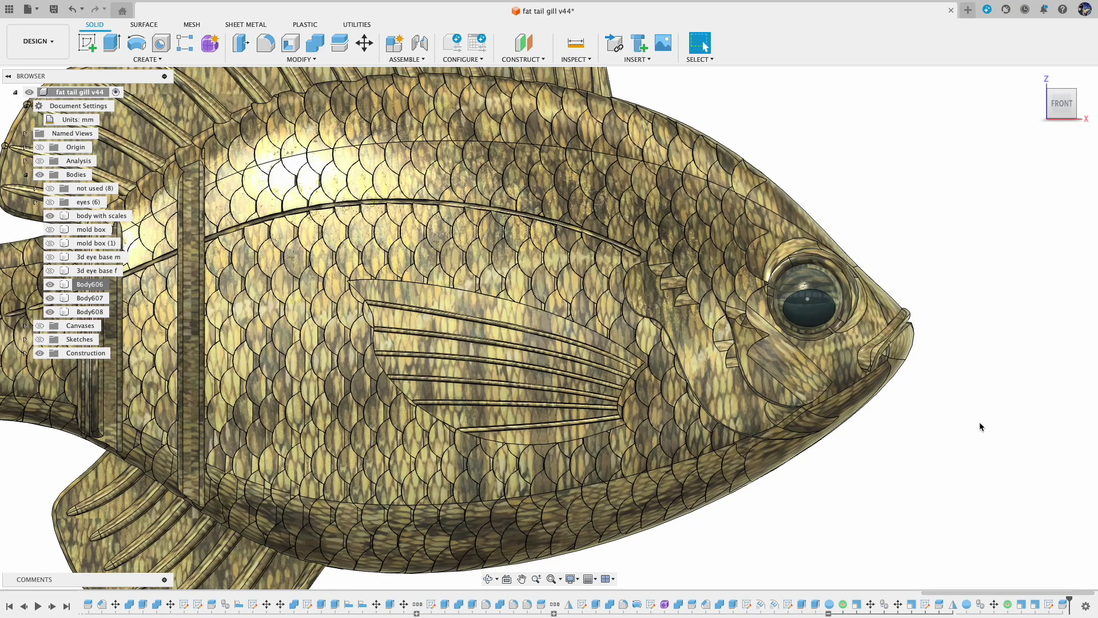
pyautogui.scroll(-2, 980, 427)
pyautogui.keyDown('shift'); pyautogui.moveTo(987, 469); pyautogui.dragTo(1064, 249, button='middle'); pyautogui.keyUp('shift')
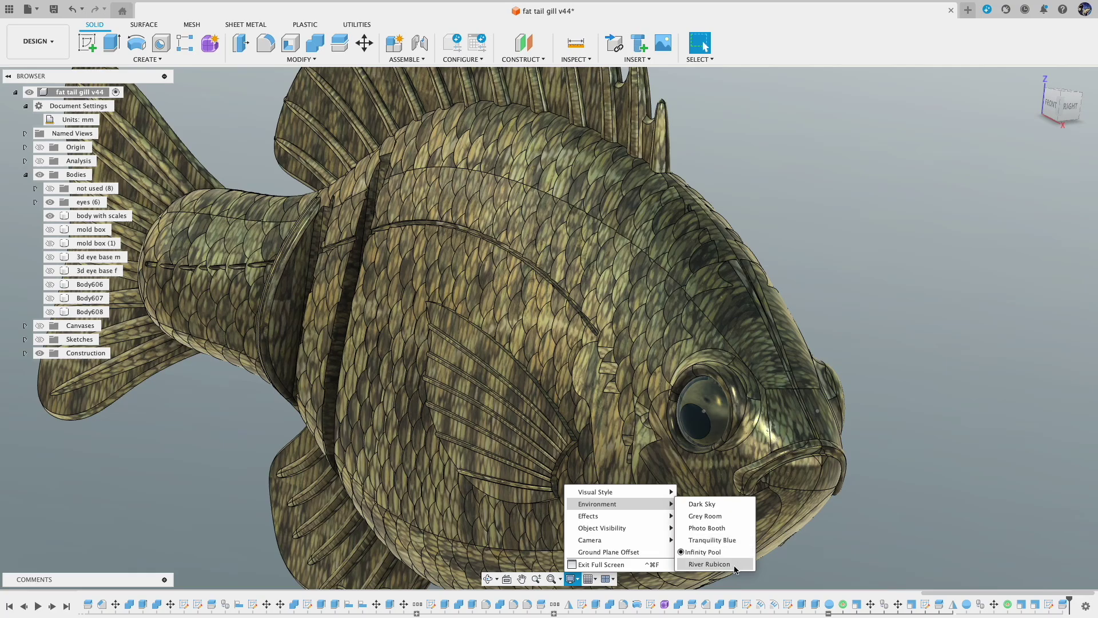
# Apply the dark River Rubicon environment and turn the fish to face right.
pyautogui.click(710, 564)
pyautogui.scroll(-10, 789, 425)
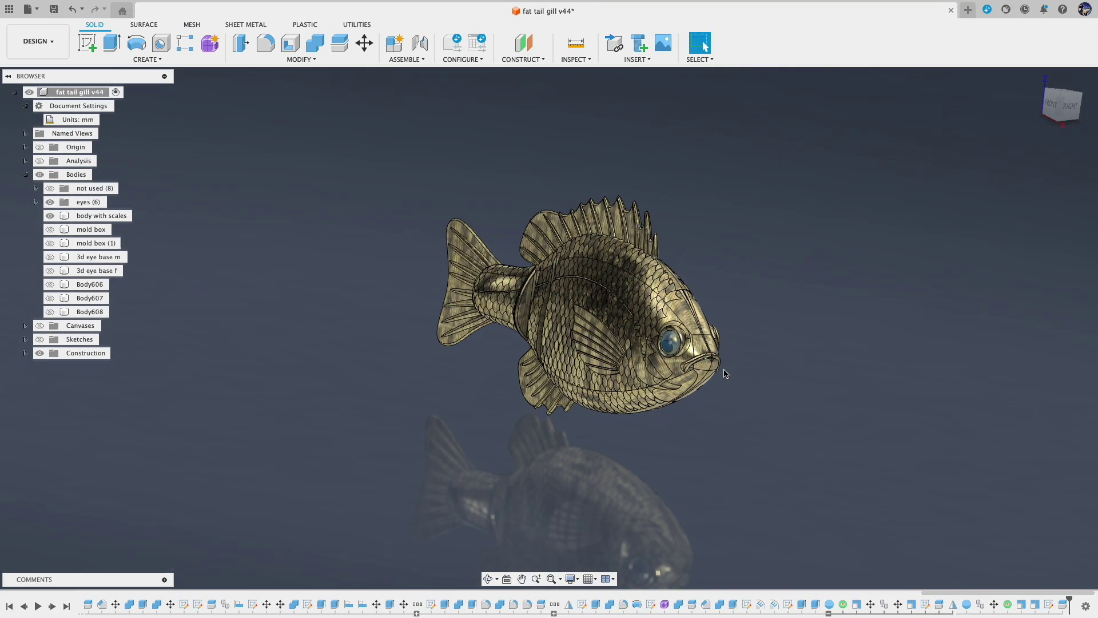
pyautogui.keyDown('shift'); pyautogui.moveTo(784, 444); pyautogui.dragTo(706, 429, button='middle'); pyautogui.keyUp('shift')
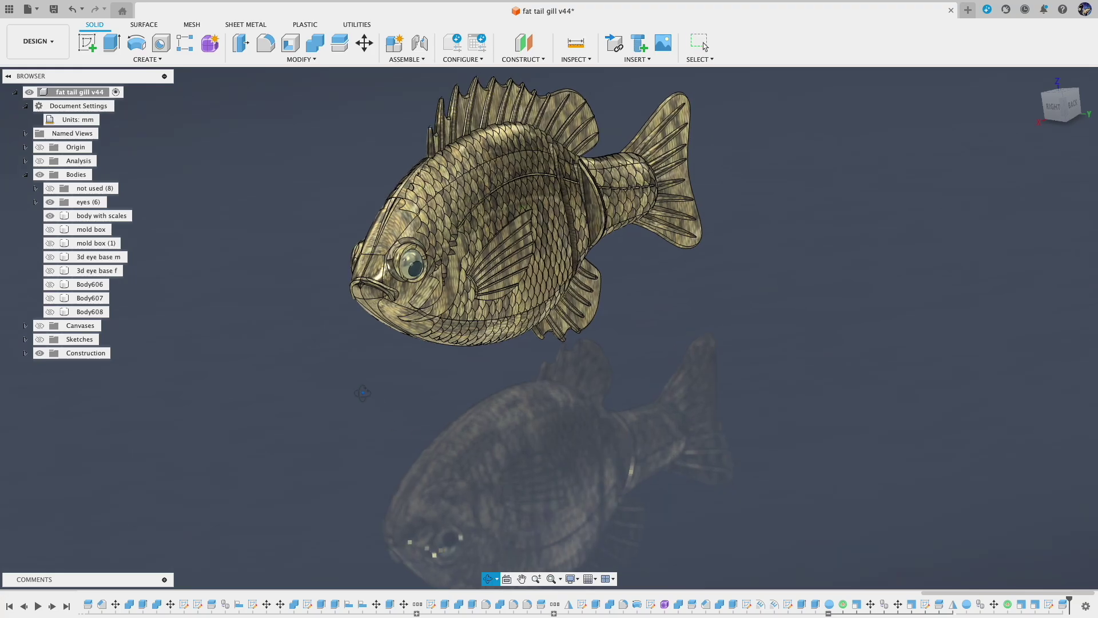
pyautogui.keyDown('shift'); pyautogui.moveTo(363, 392); pyautogui.dragTo(658, 368, button='middle'); pyautogui.keyUp('shift')
pyautogui.scroll(10, 658, 369)
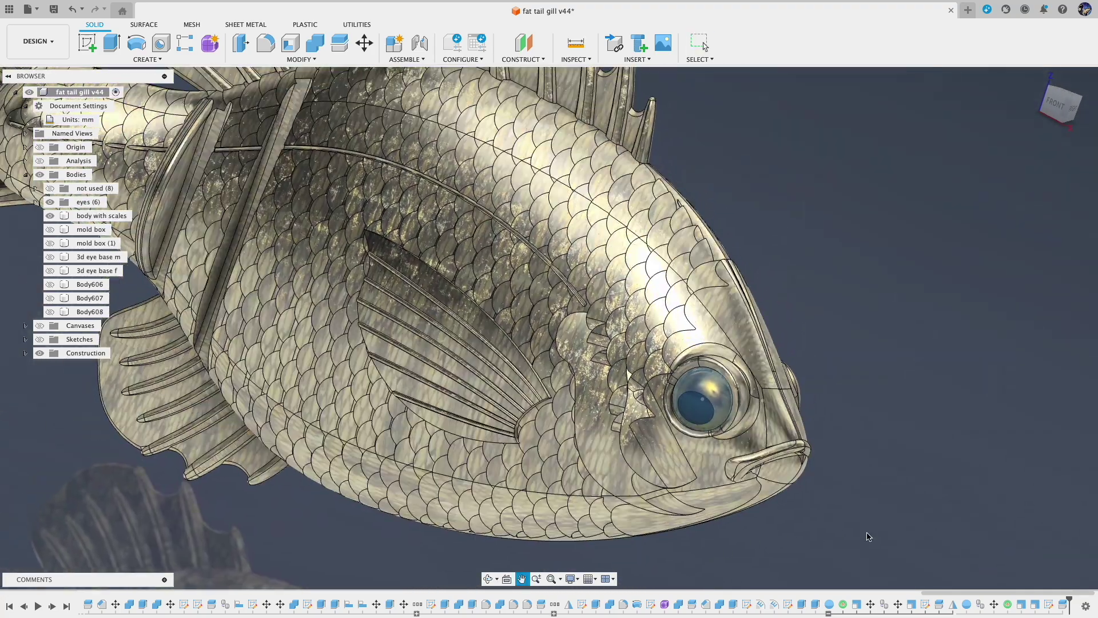
# Orbit and zoom in close on the fish's glass-and-brass eye.
pyautogui.keyDown('shift'); pyautogui.moveTo(927, 442); pyautogui.dragTo(929, 436, button='middle'); pyautogui.keyUp('shift')
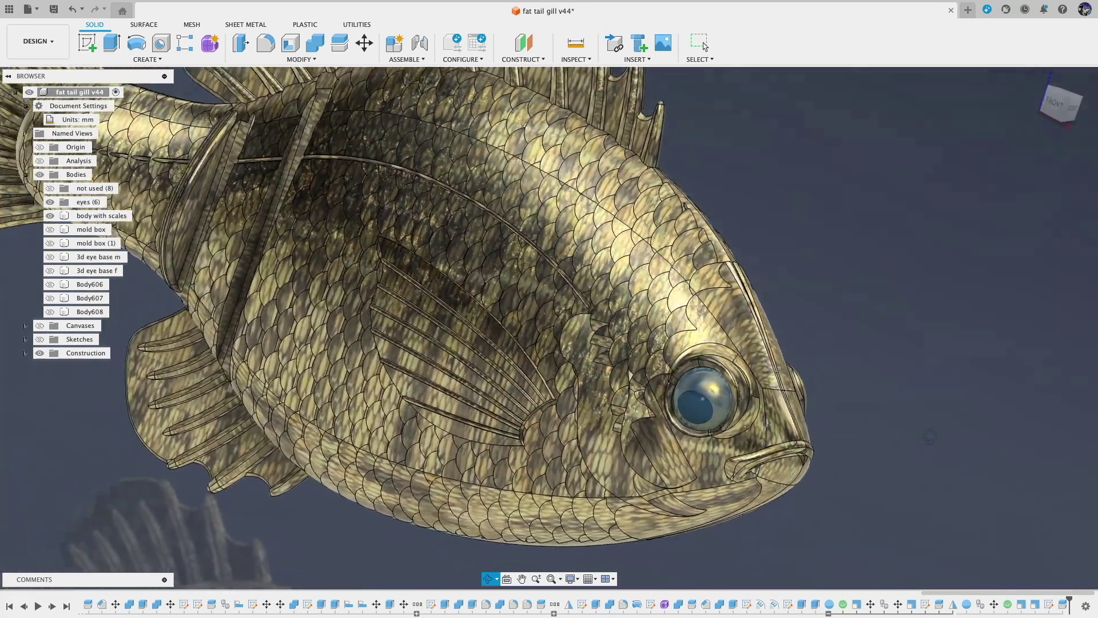
pyautogui.scroll(-5, 929, 437)
pyautogui.scroll(10, 678, 452)
pyautogui.moveTo(679, 451); pyautogui.dragTo(938, 440, button='middle')
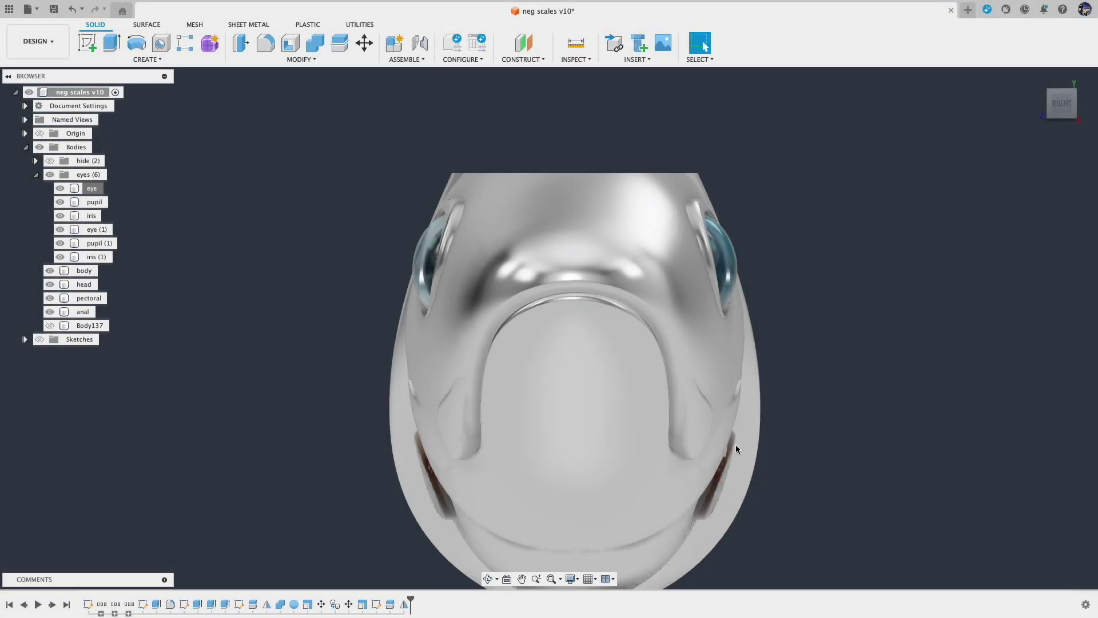
pyautogui.keyDown('shift'); pyautogui.moveTo(735, 444); pyautogui.dragTo(713, 445, button='middle'); pyautogui.keyUp('shift')
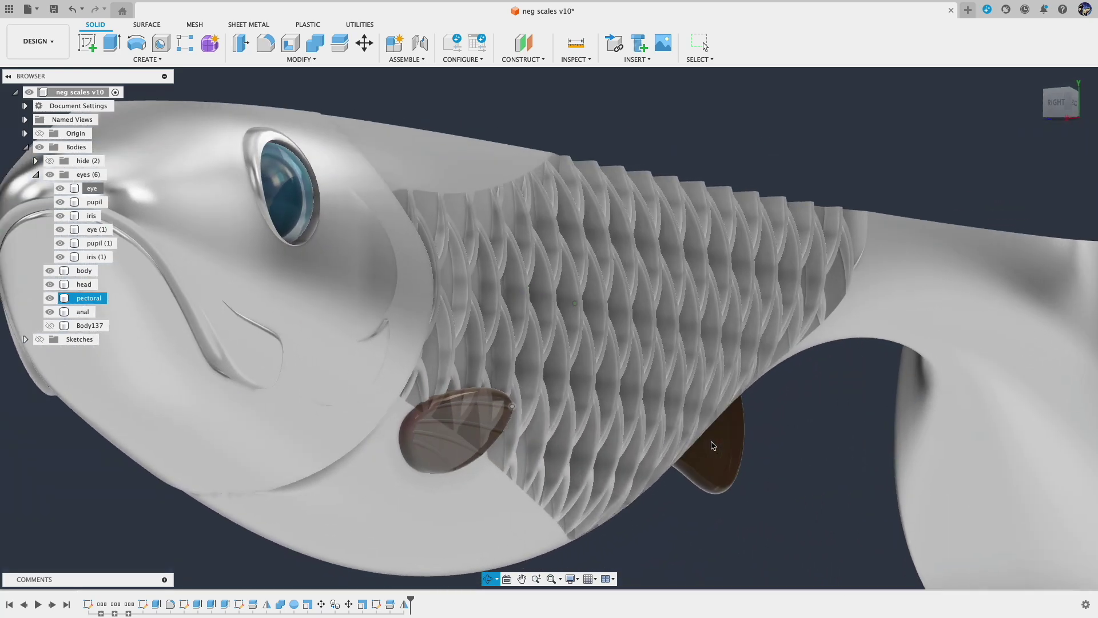
# Select the anal fin, main body and head bodies of the neg scales v10 lure.
pyautogui.click(714, 445)
pyautogui.click(438, 371)
pyautogui.keyDown('shift'); pyautogui.moveTo(438, 371); pyautogui.dragTo(524, 393, button='middle'); pyautogui.keyUp('shift')
pyautogui.click(487, 378)
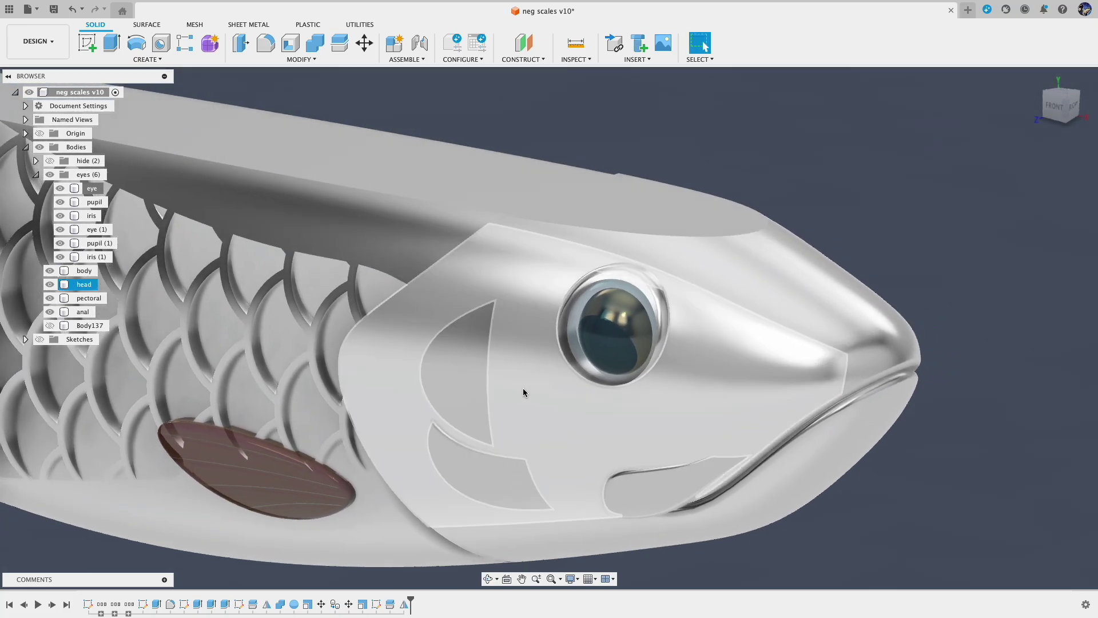
pyautogui.click(809, 554)
# Orbit under the head, pan to show the floor reflection, and collapse the Browser.
pyautogui.keyDown('shift'); pyautogui.moveTo(752, 559); pyautogui.dragTo(778, 545, button='middle'); pyautogui.keyUp('shift')
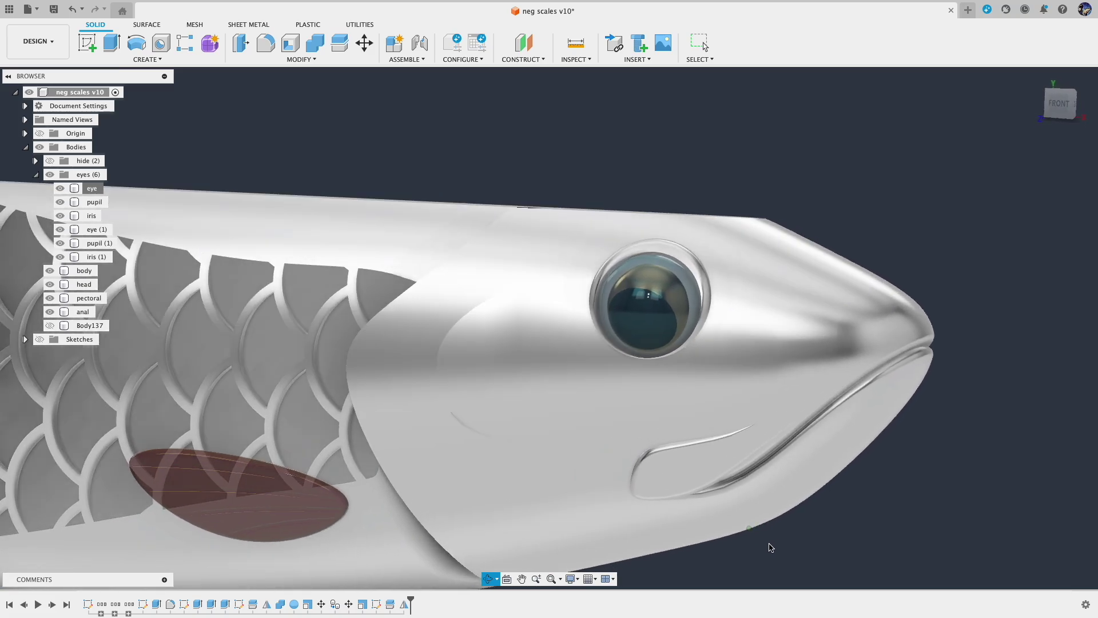
pyautogui.scroll(-5, 760, 547)
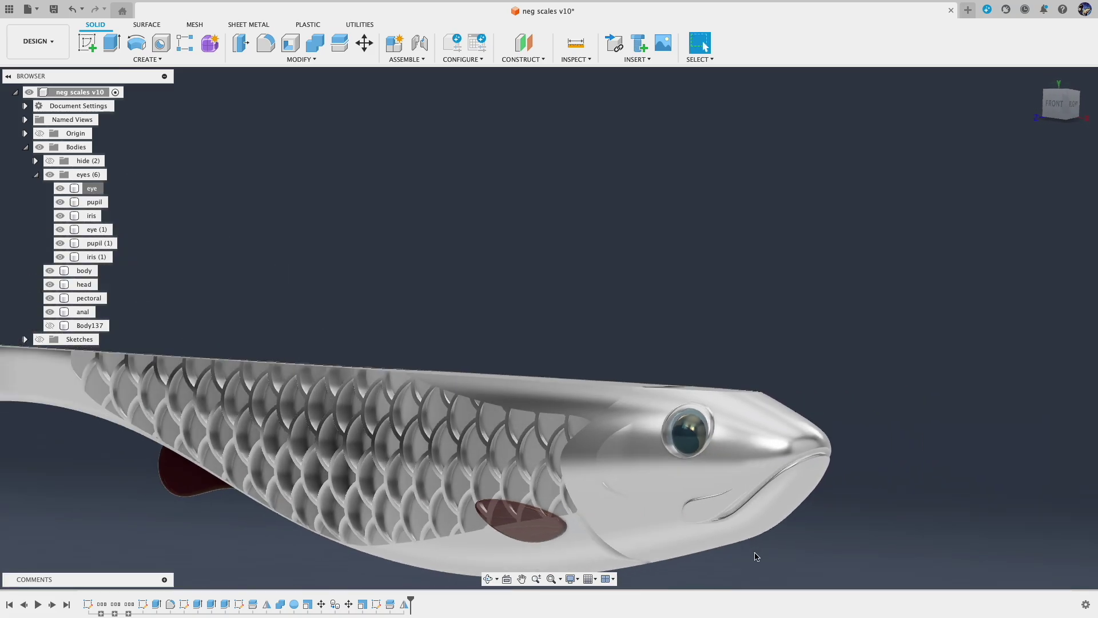
pyautogui.moveTo(756, 557); pyautogui.dragTo(863, 437, button='middle')
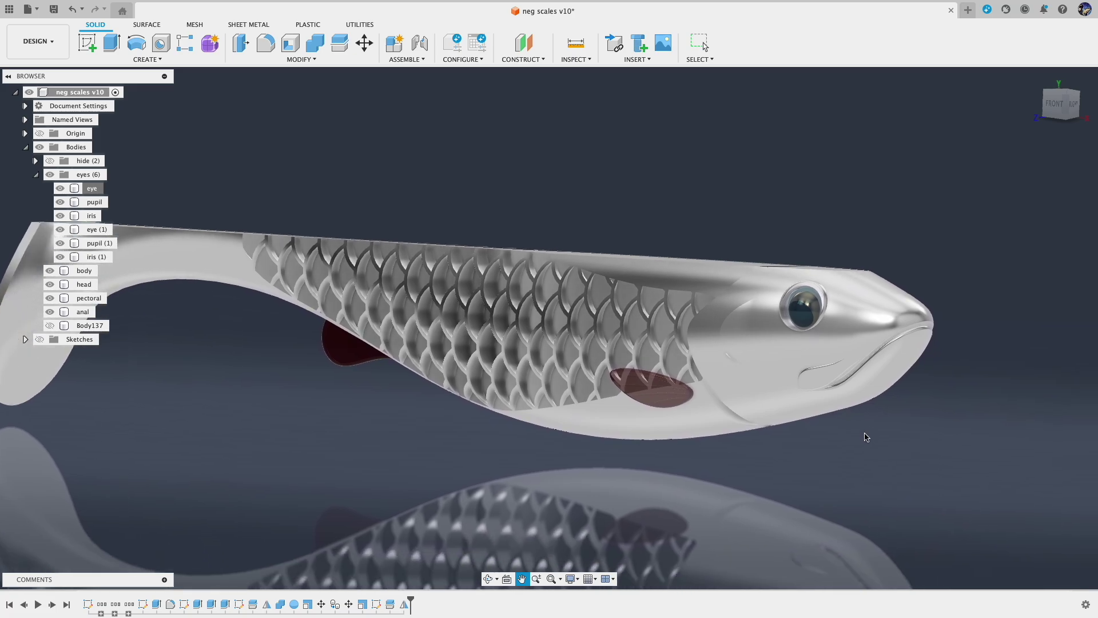
pyautogui.click(8, 77)
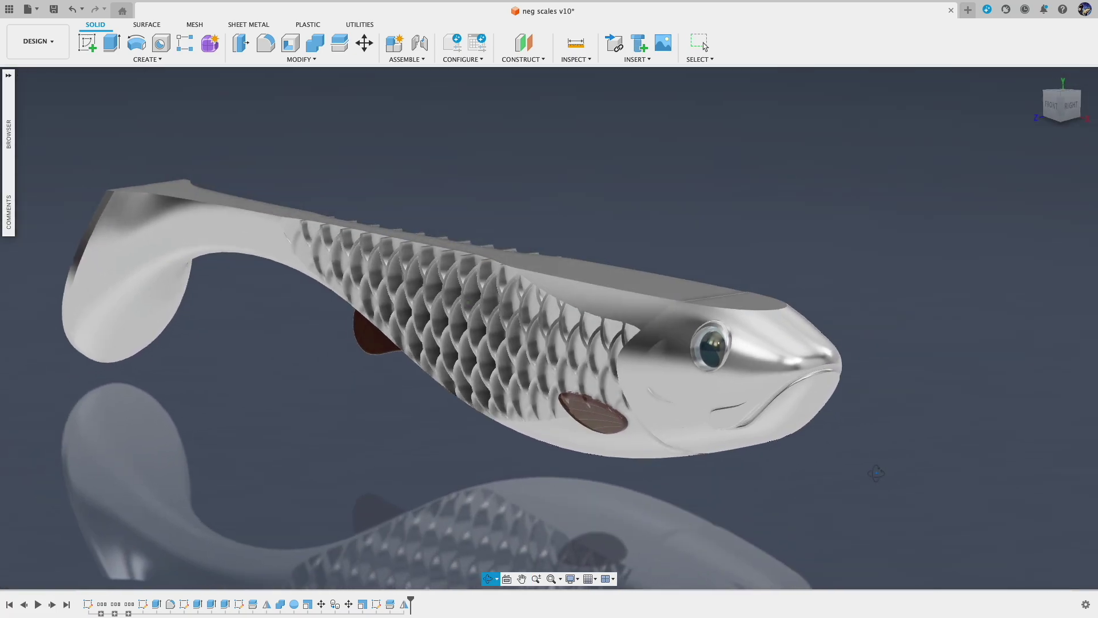